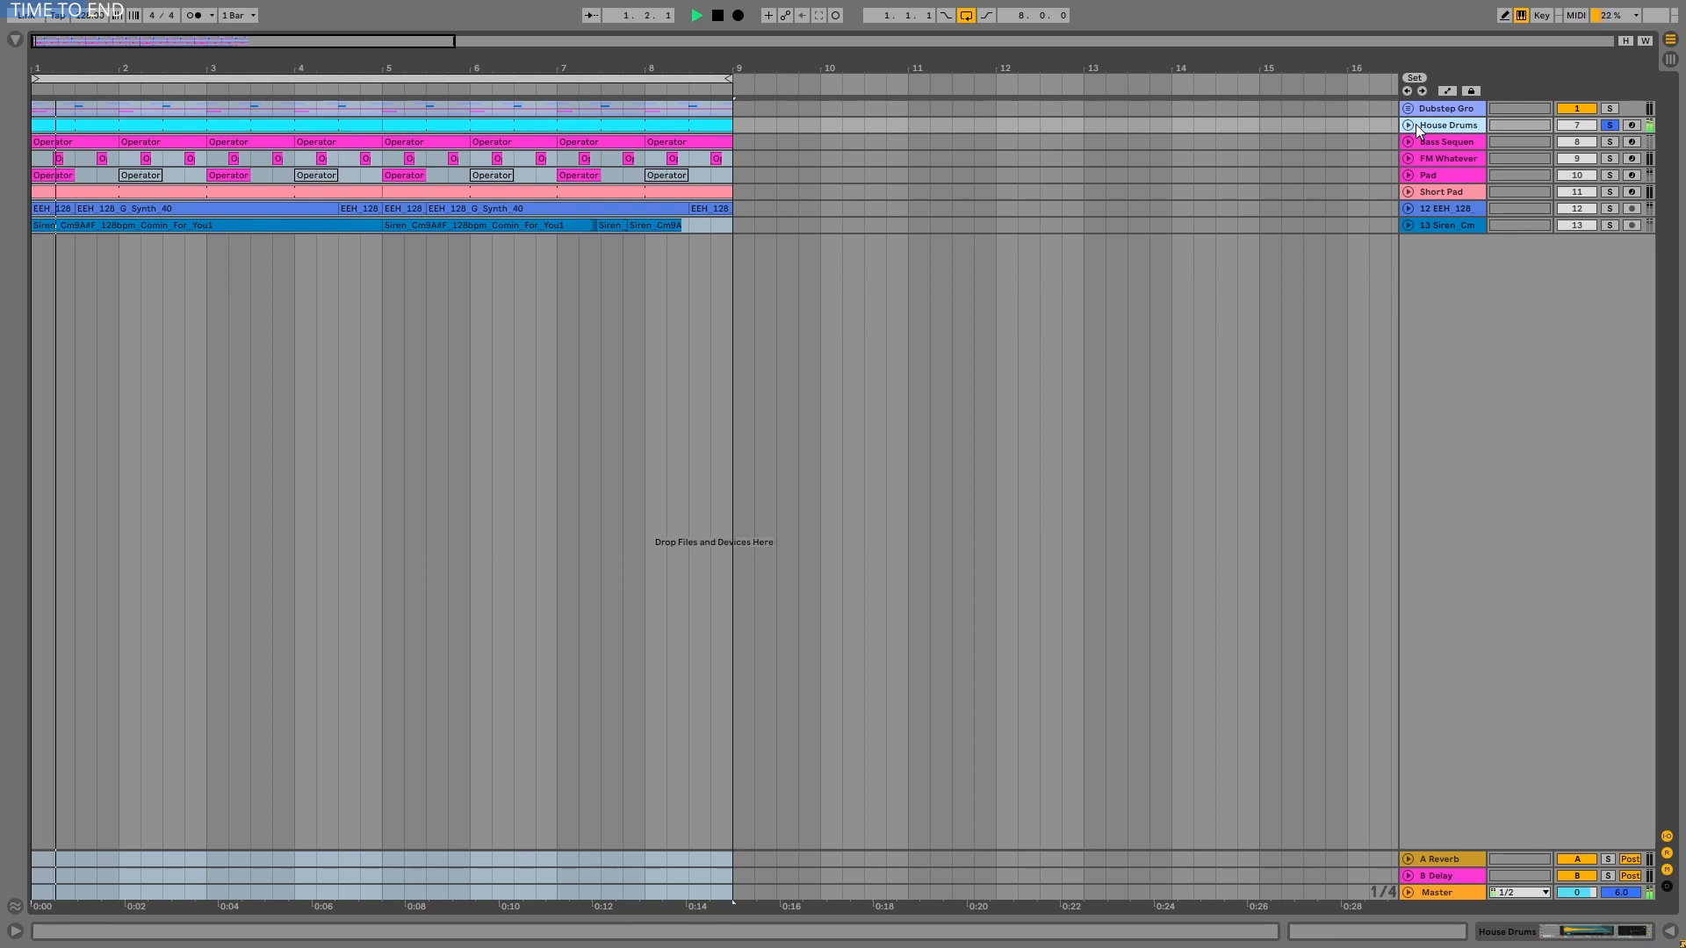
Step: Solo the Dubstep Groove track together with House Drums and play the loop
key("space")
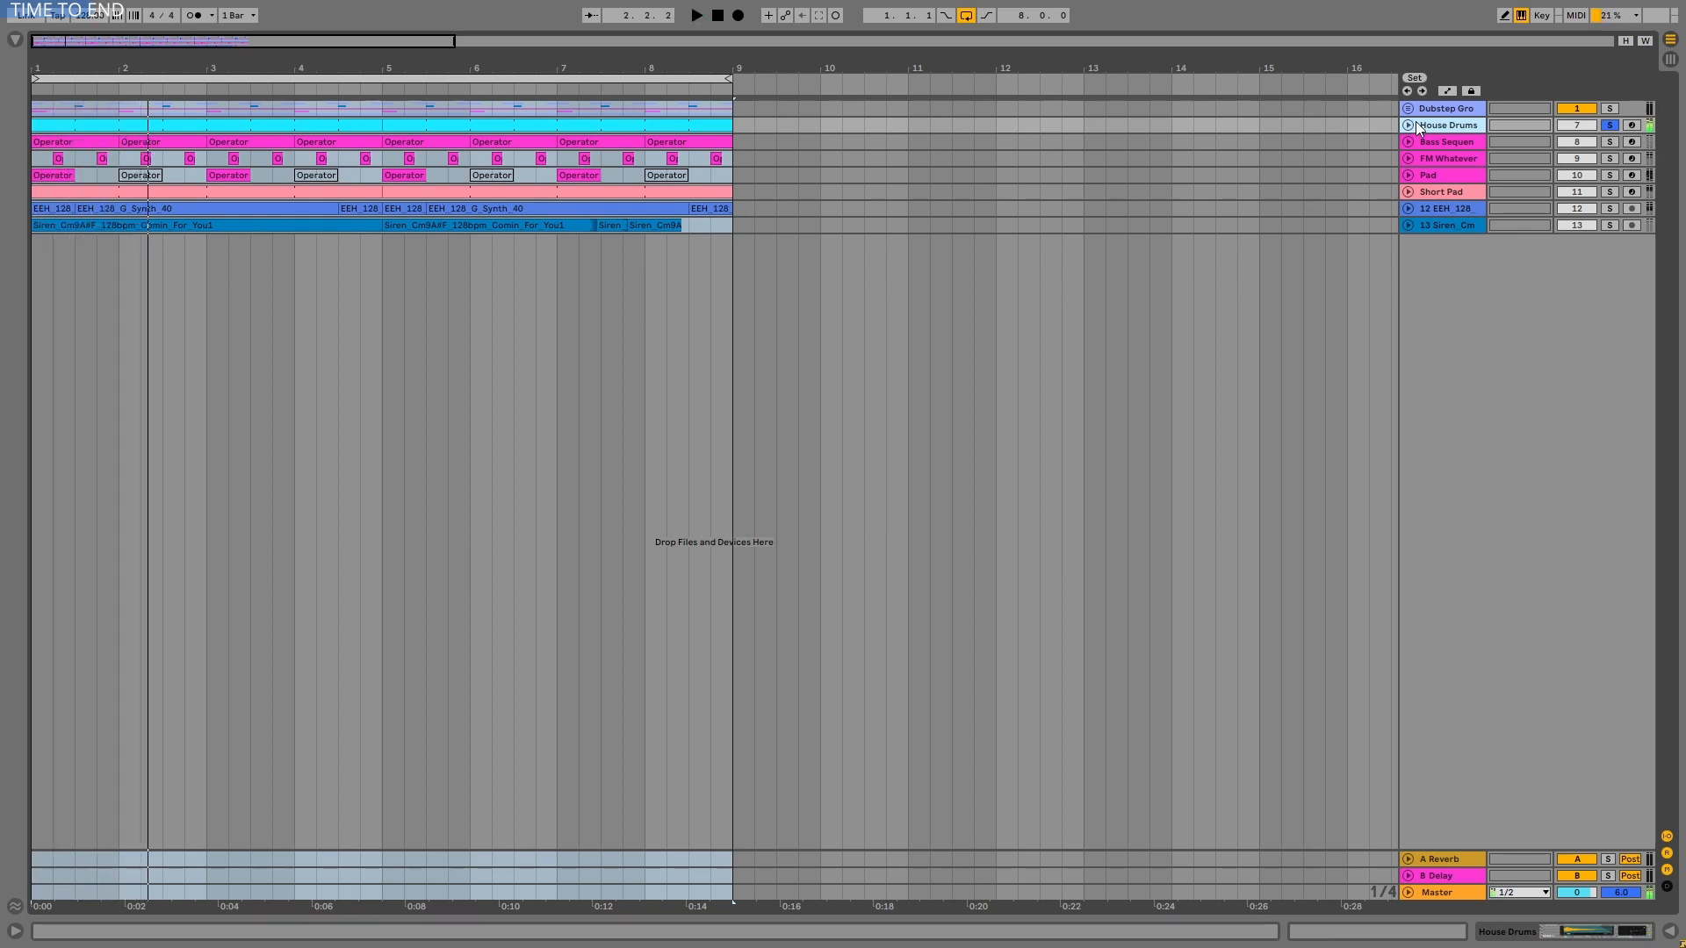
left_click(1611, 108)
left_click(1455, 107)
key("space")
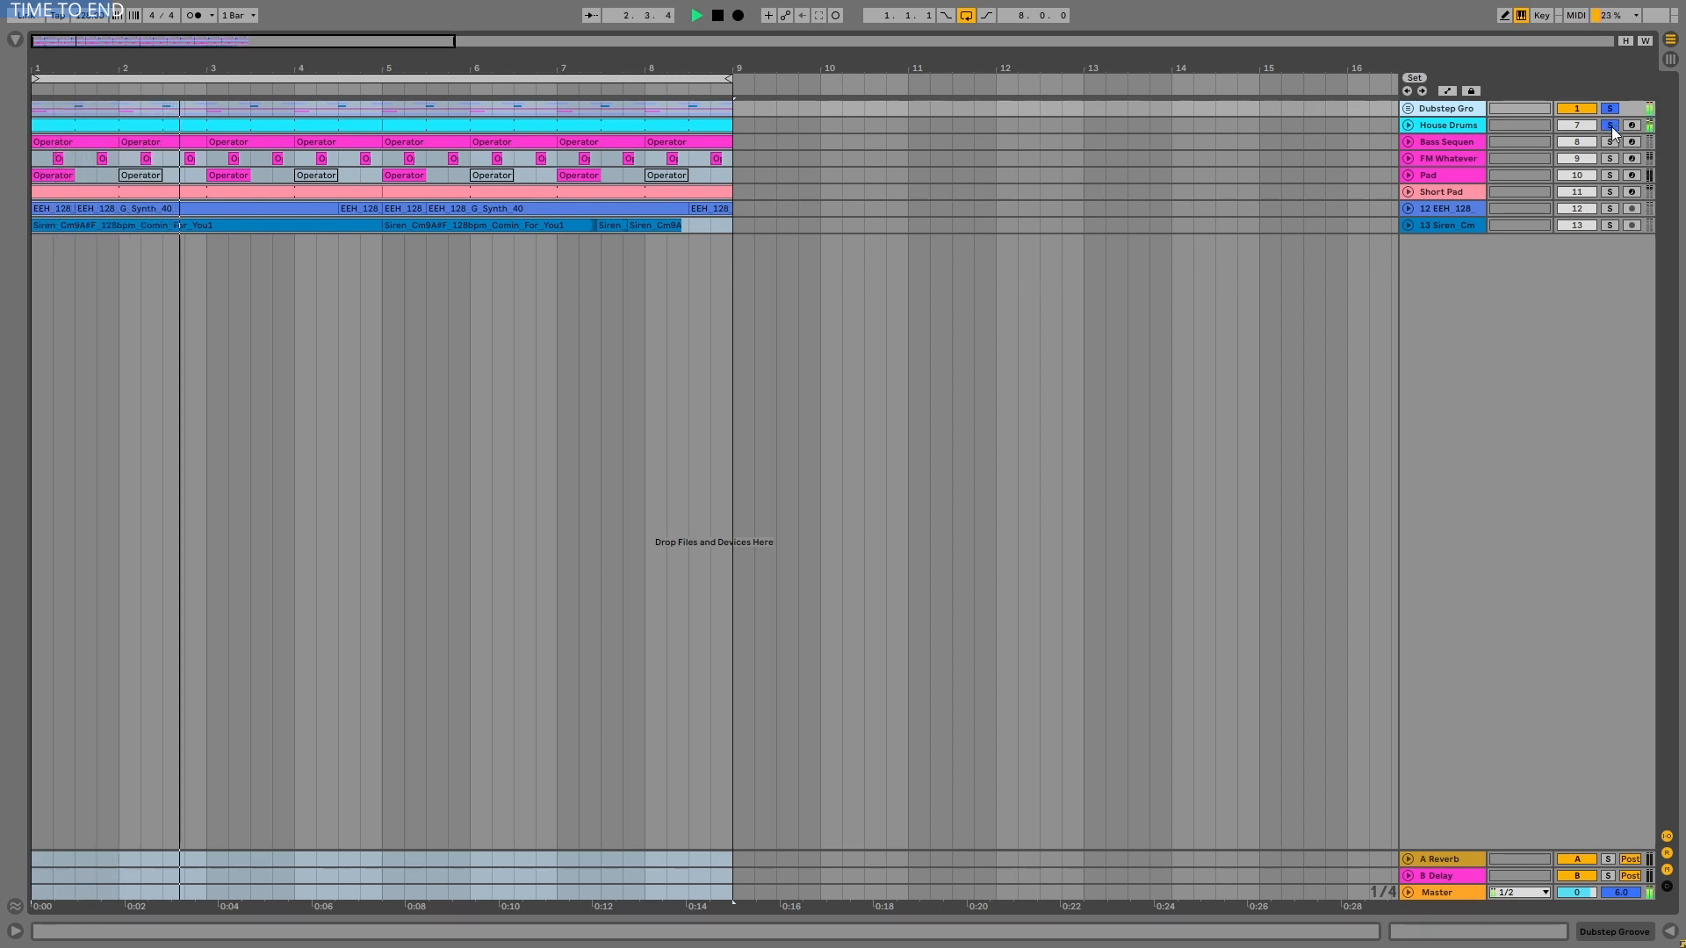
Step: Audition the Bass Sequence track and the FM Whatever track, each soloed on its own
left_click(1536, 142)
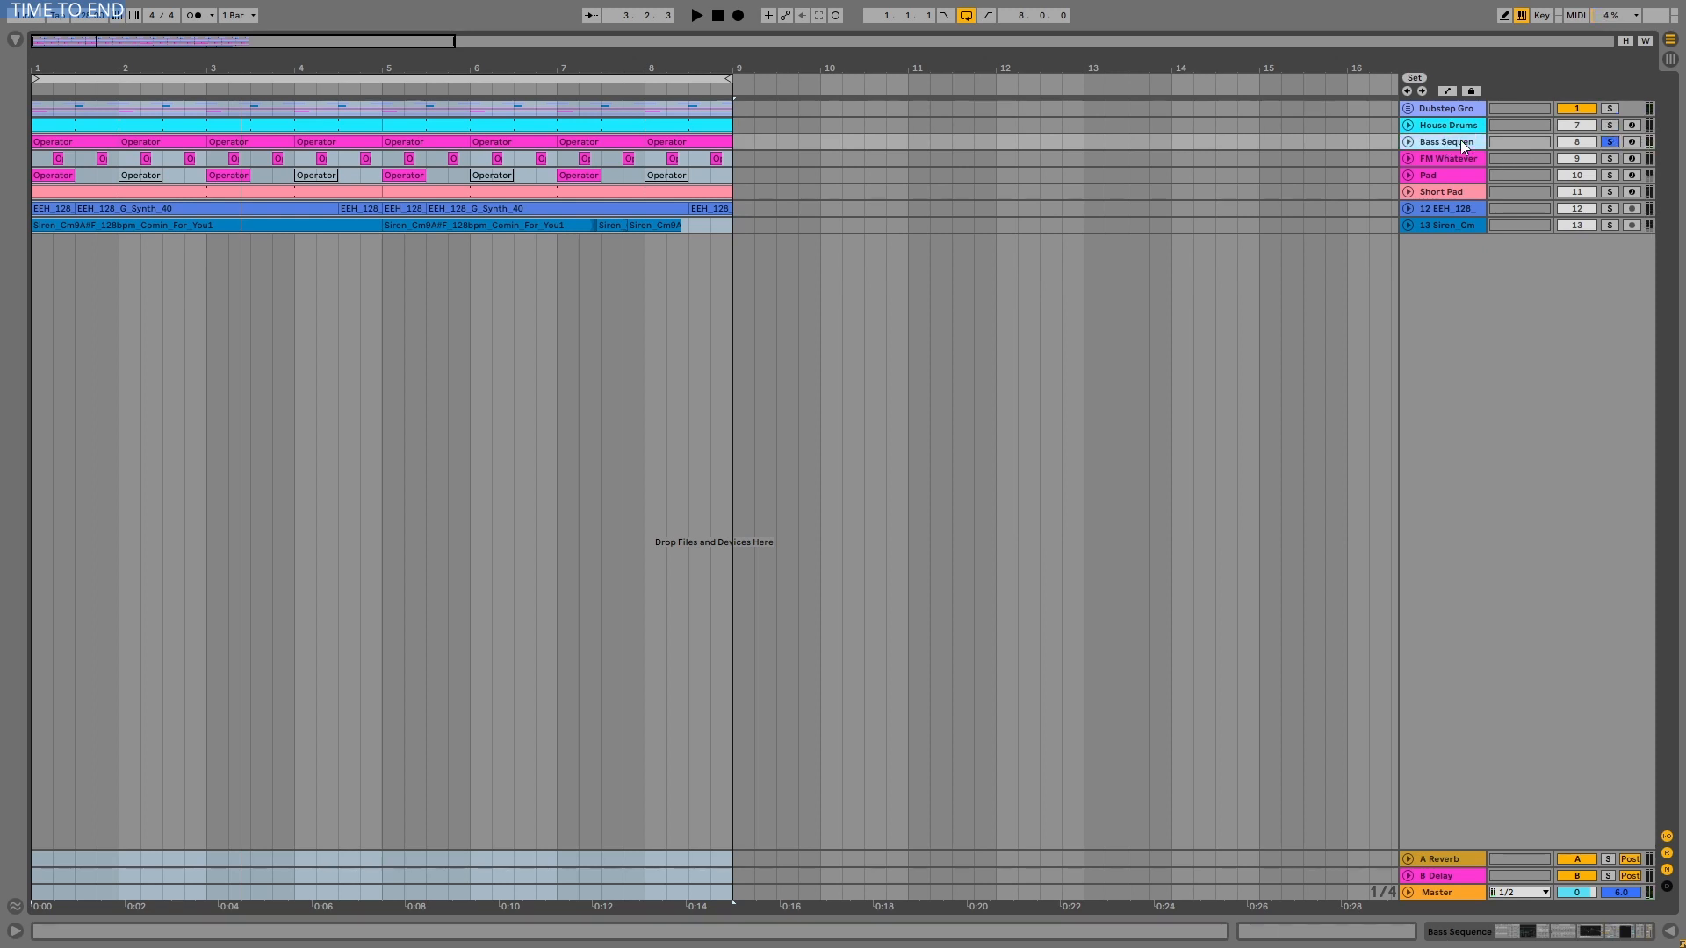
key("space")
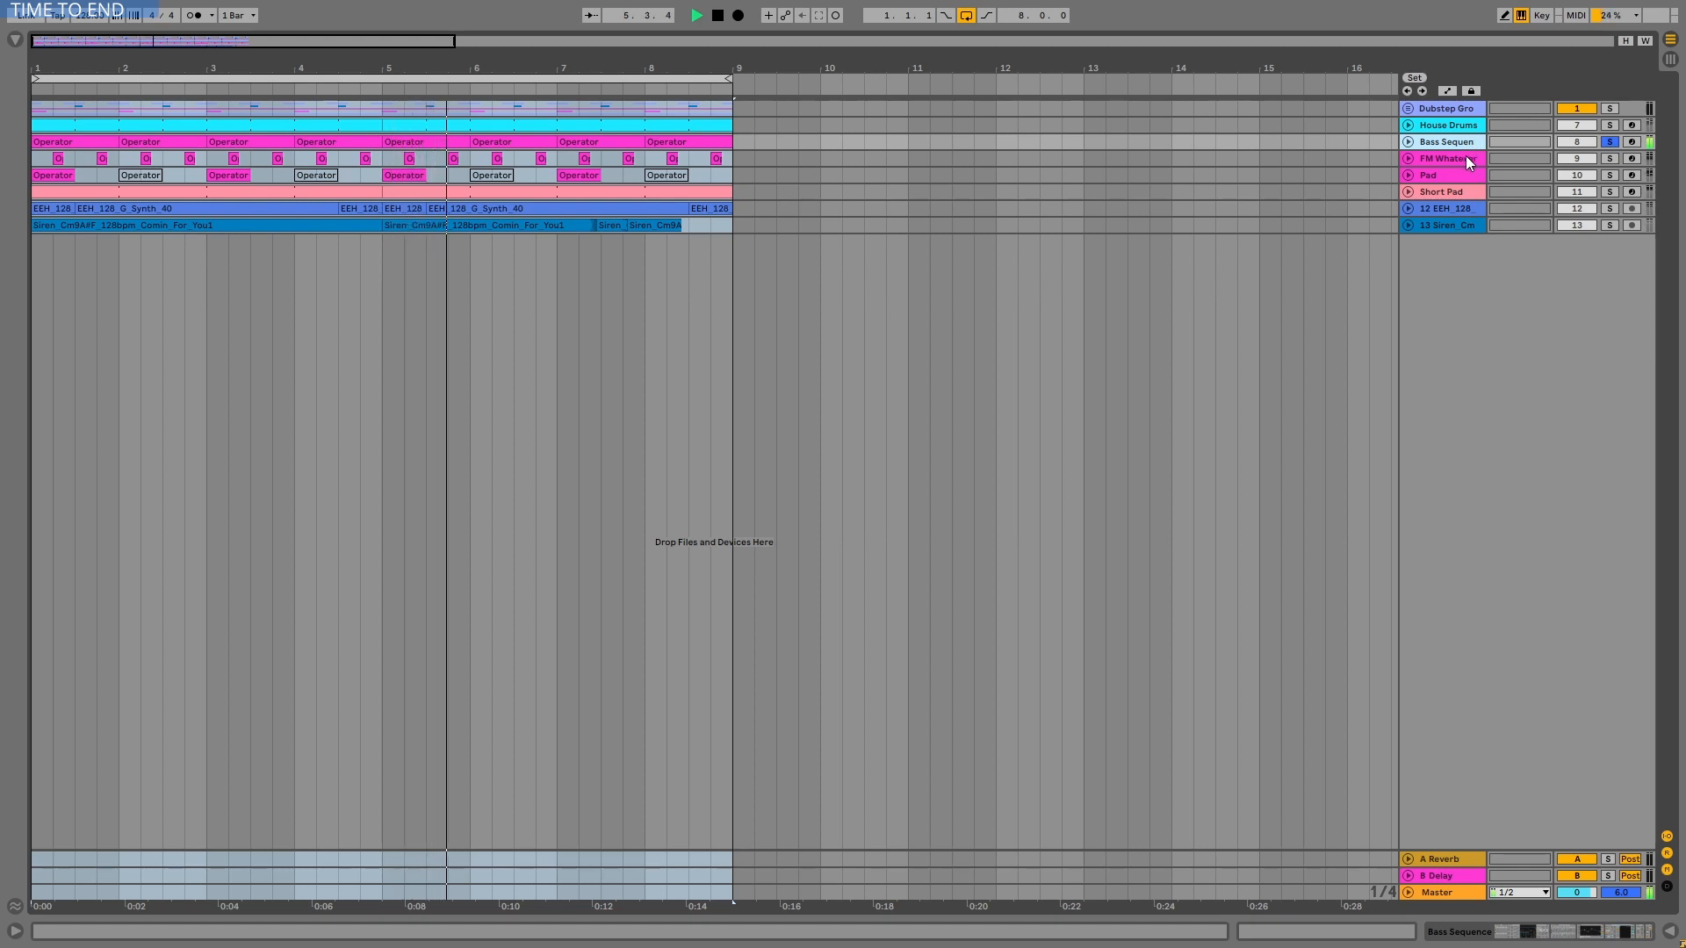
left_click(1597, 163)
key("space")
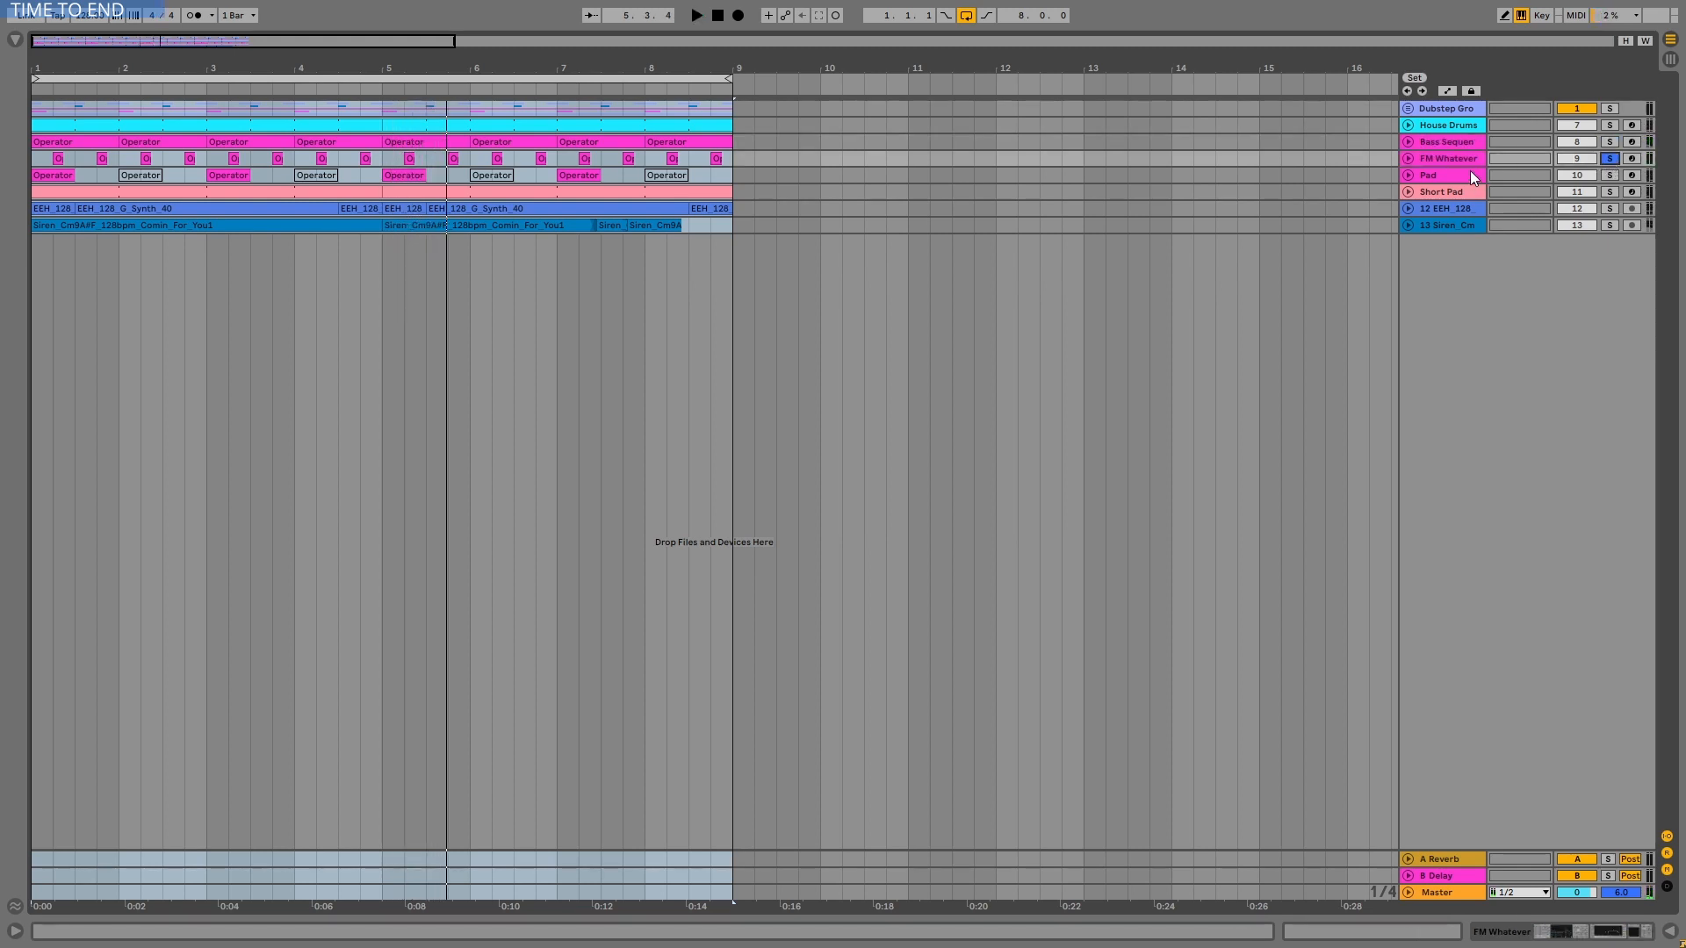
key("space")
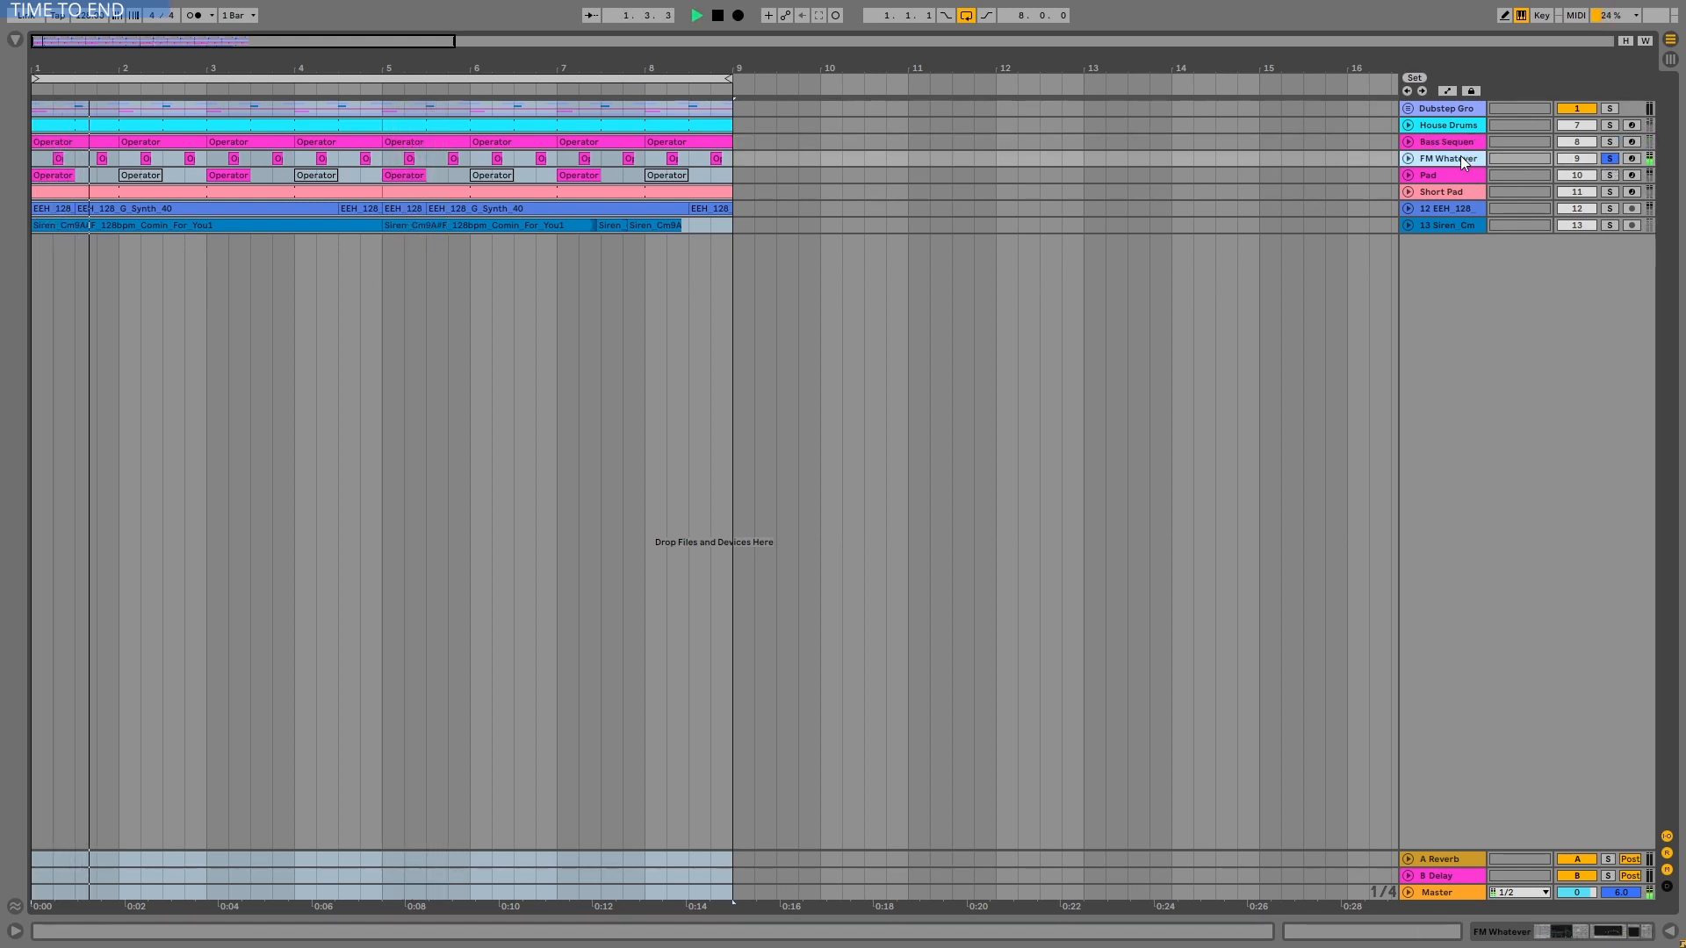
key("space")
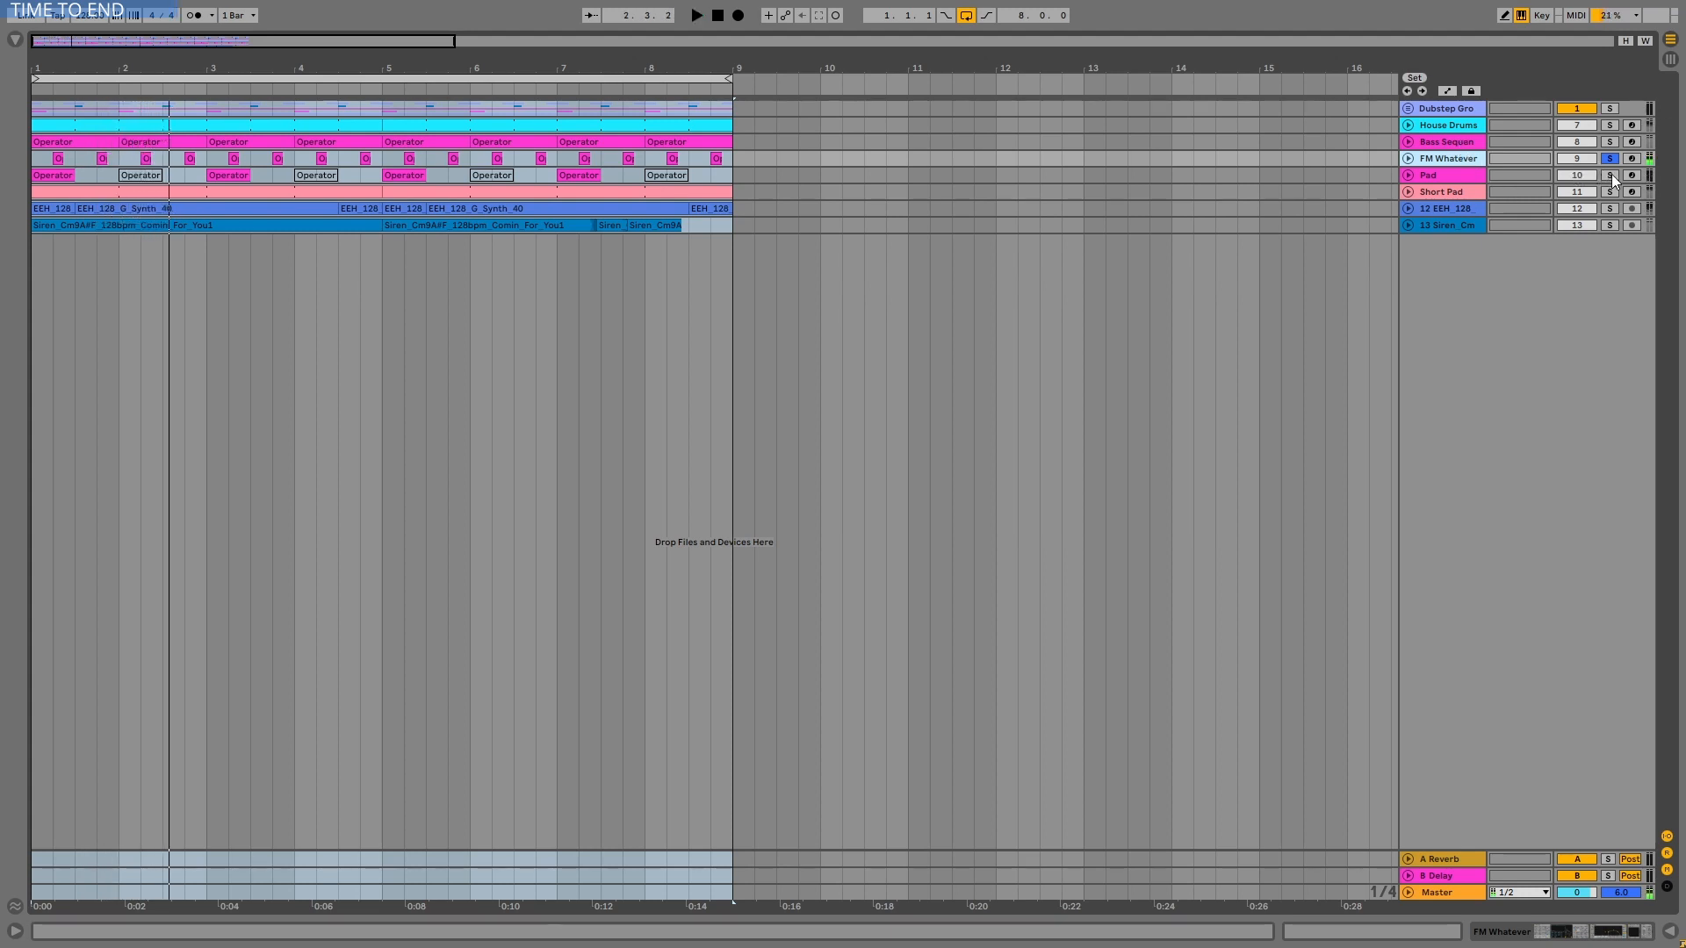
left_click(1460, 175)
key("space")
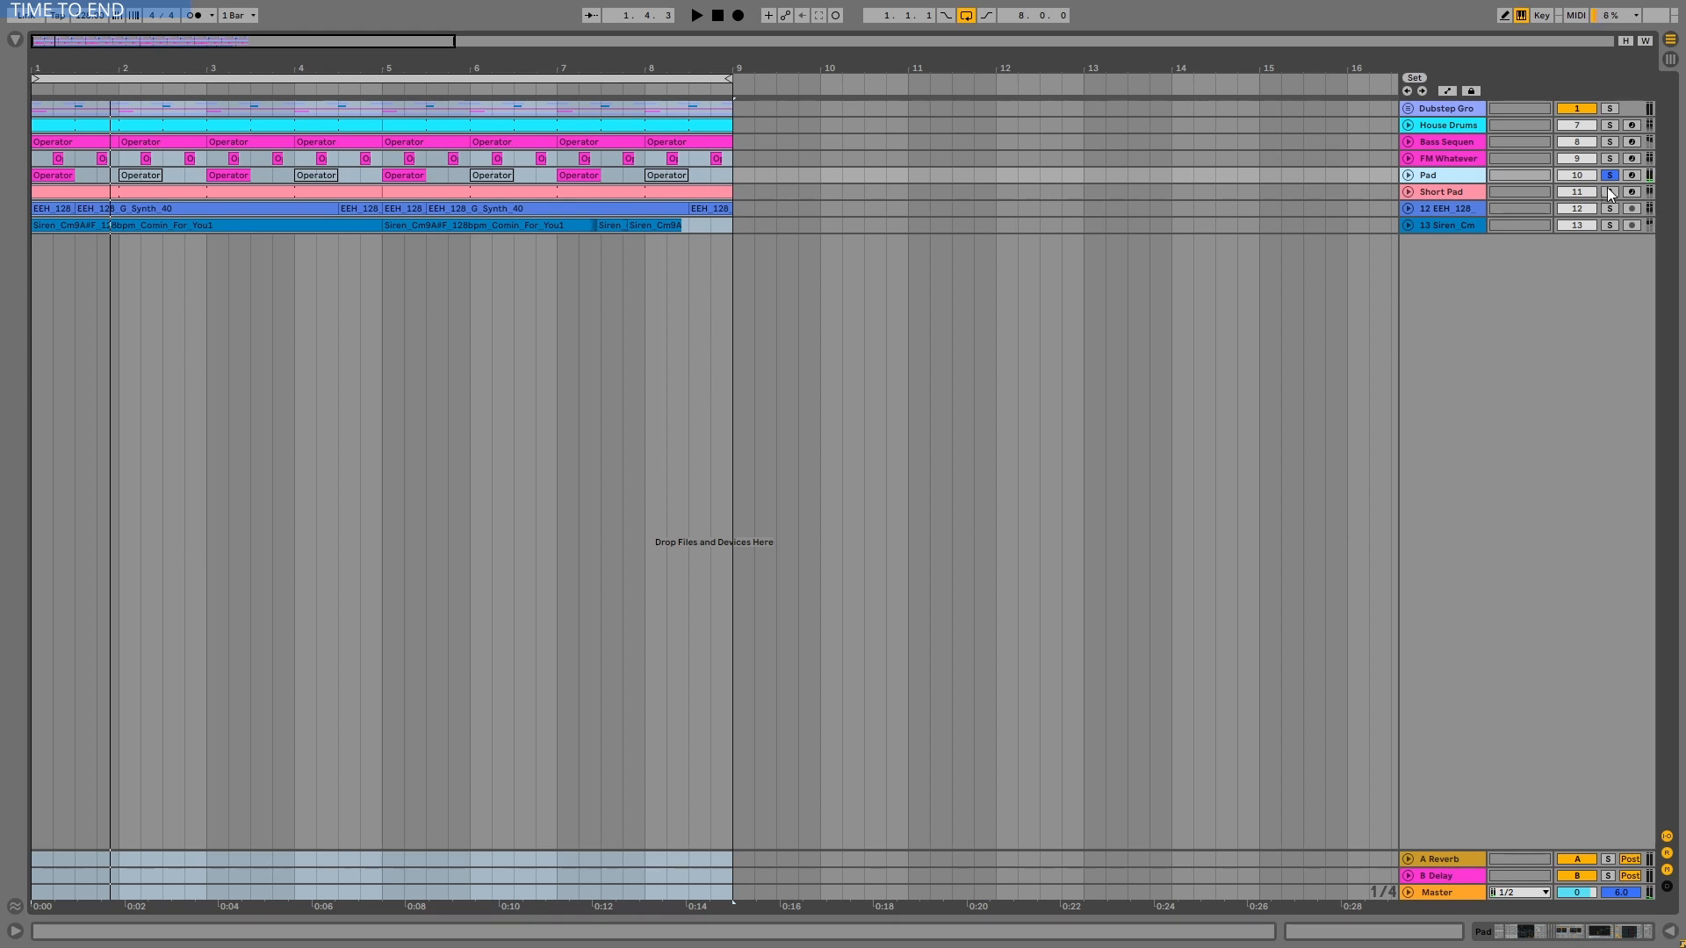
left_click(1458, 195)
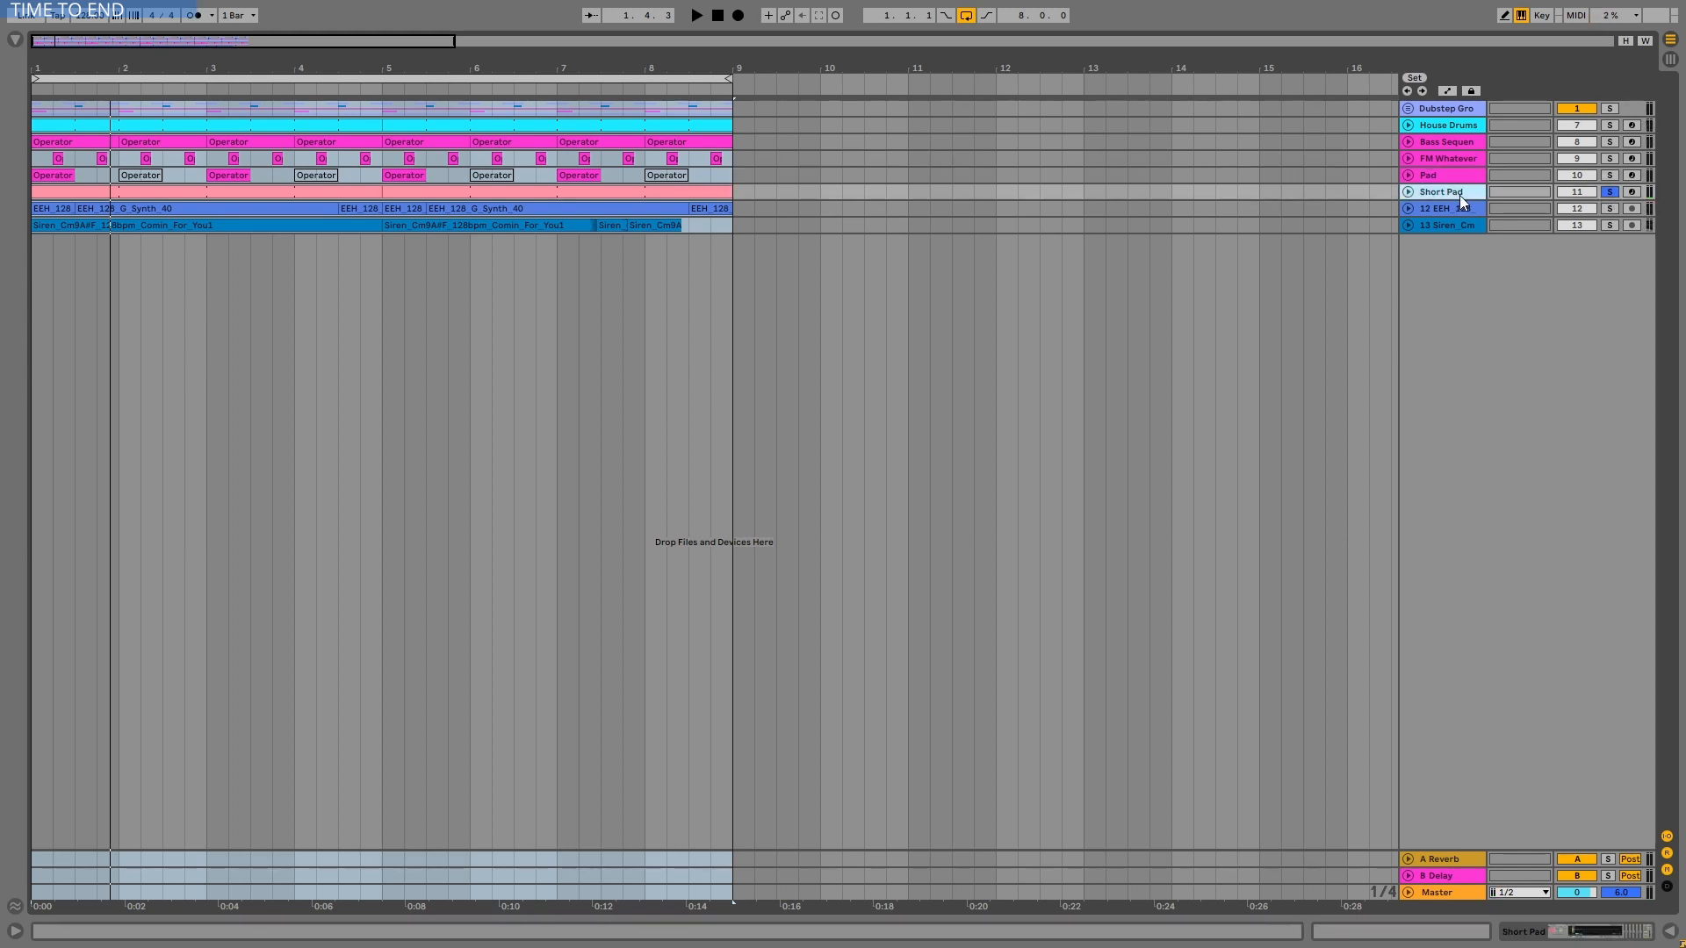
key("space")
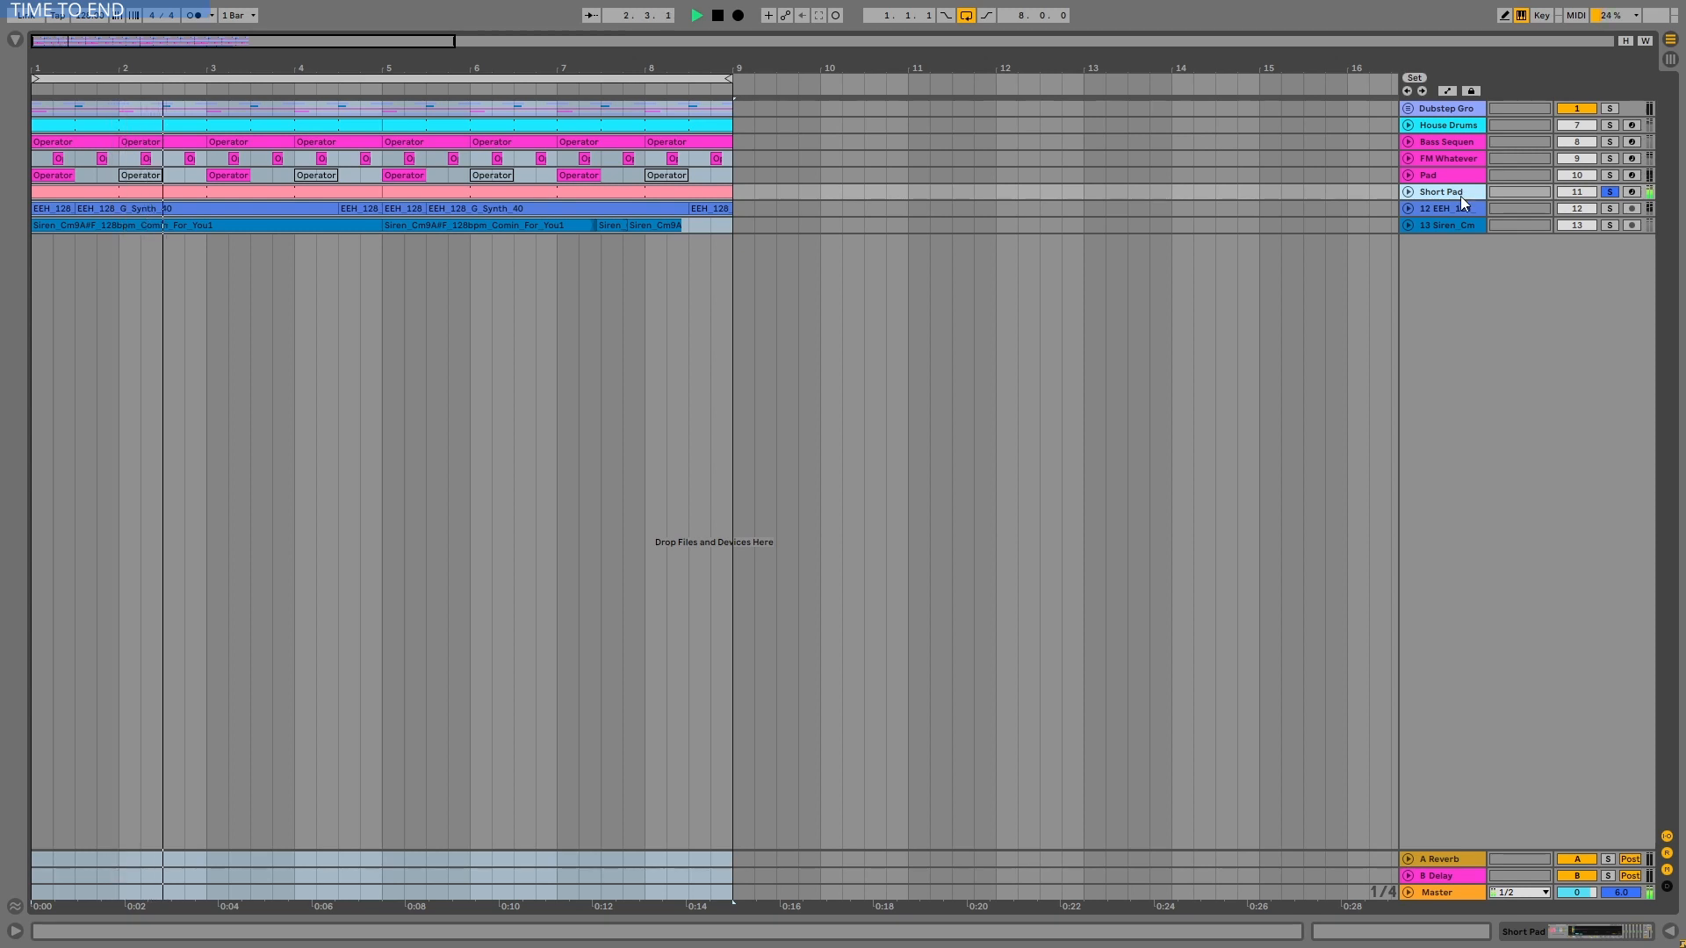
double_click(1461, 194)
key("space")
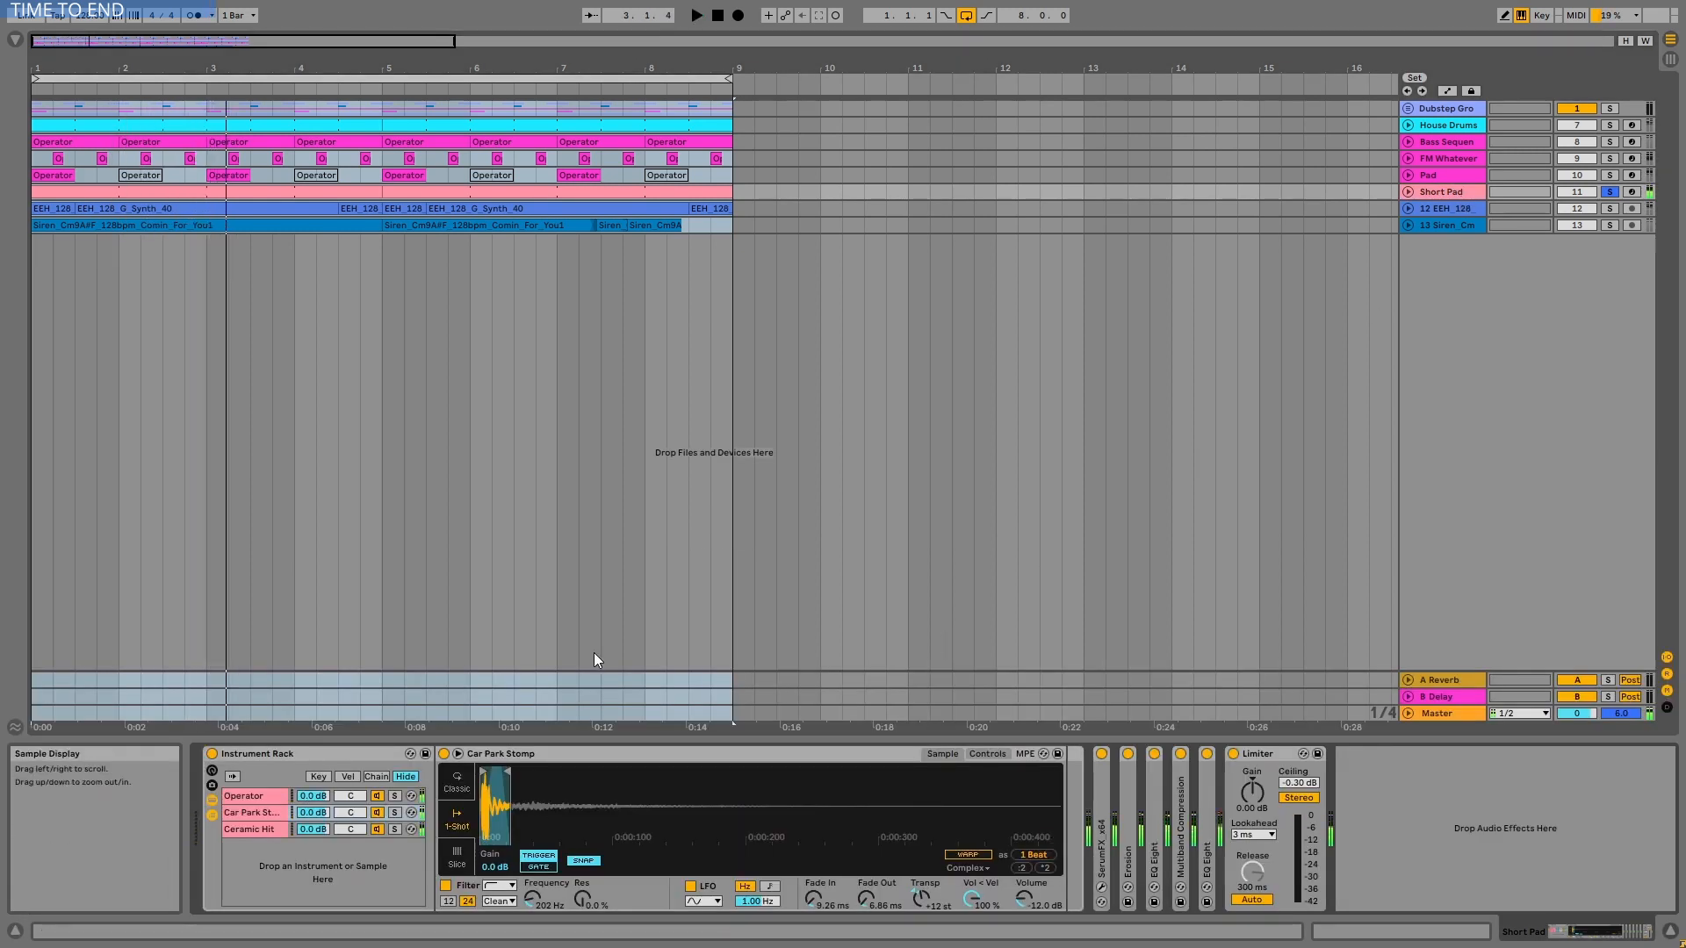
Step: Unfold track 12 (EEH_128) to show its waveform and play it in solo
left_click(1445, 213)
left_click(1408, 209)
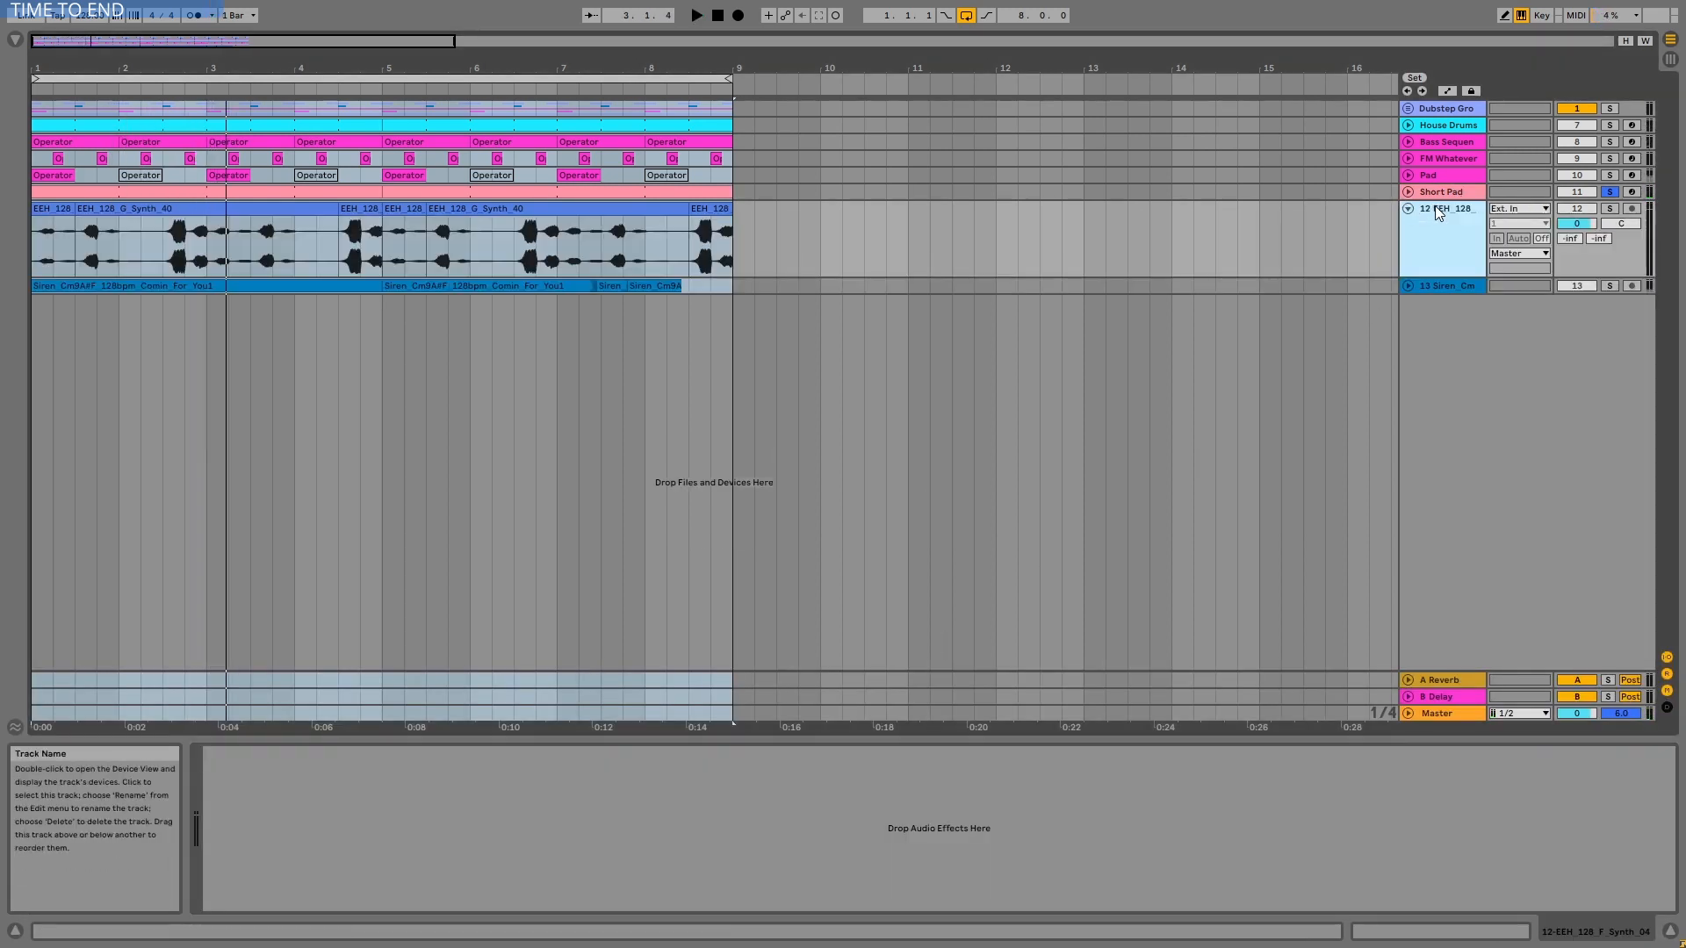
left_click(1610, 208)
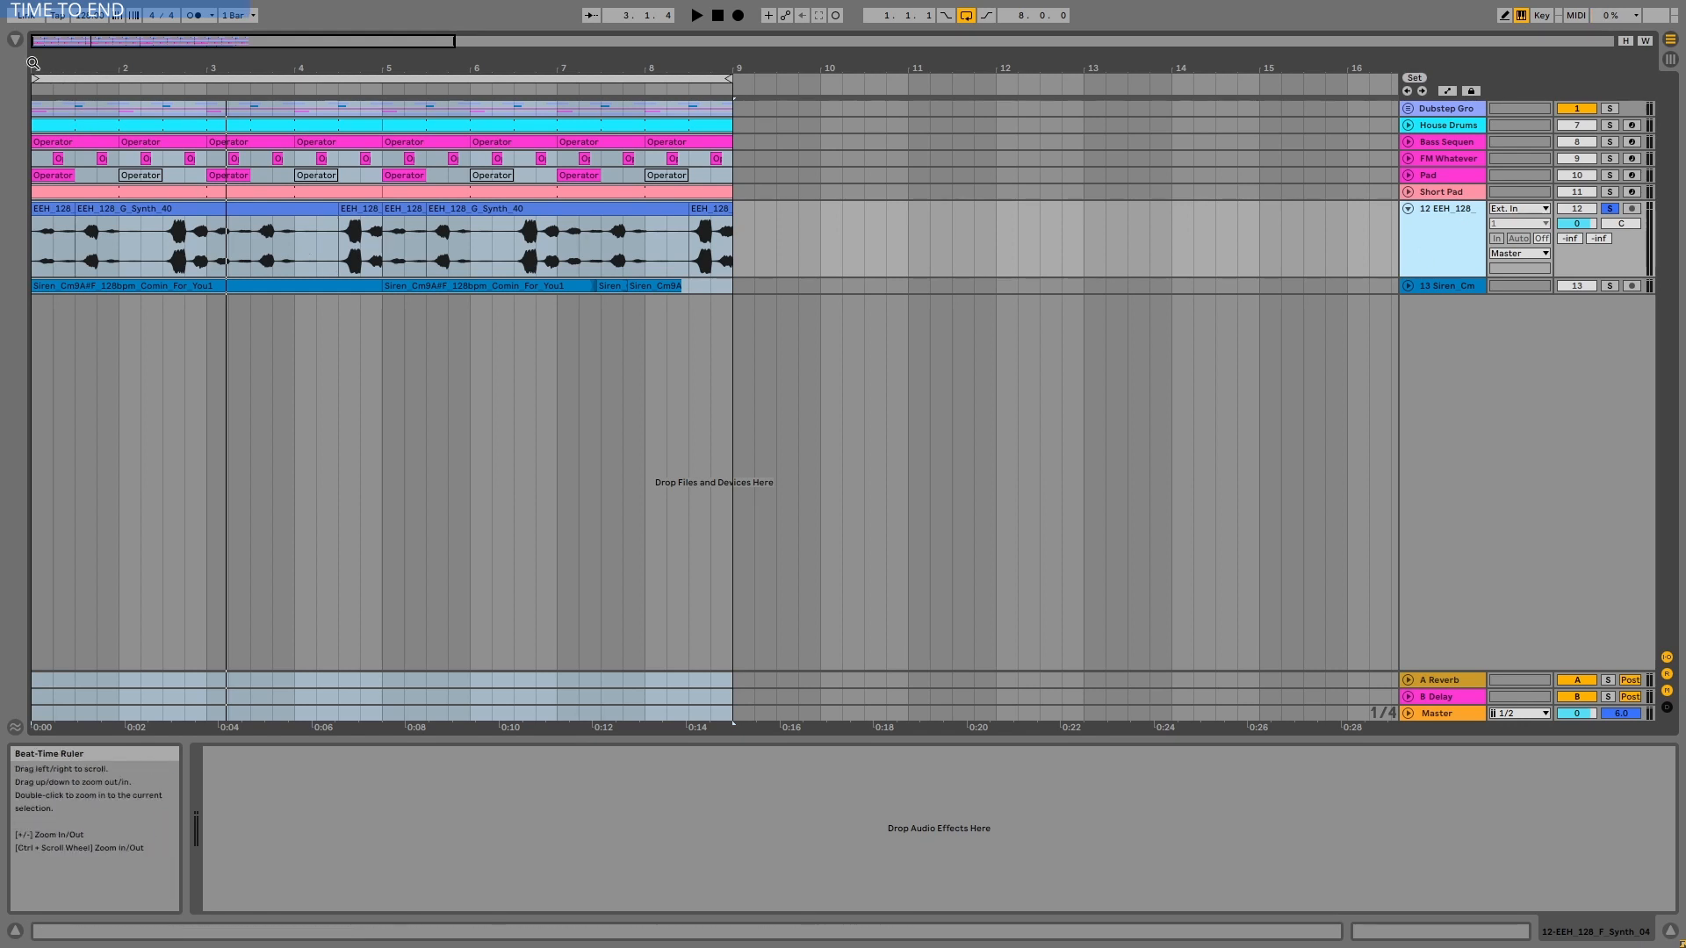
left_click_drag(38, 66, 38, 86)
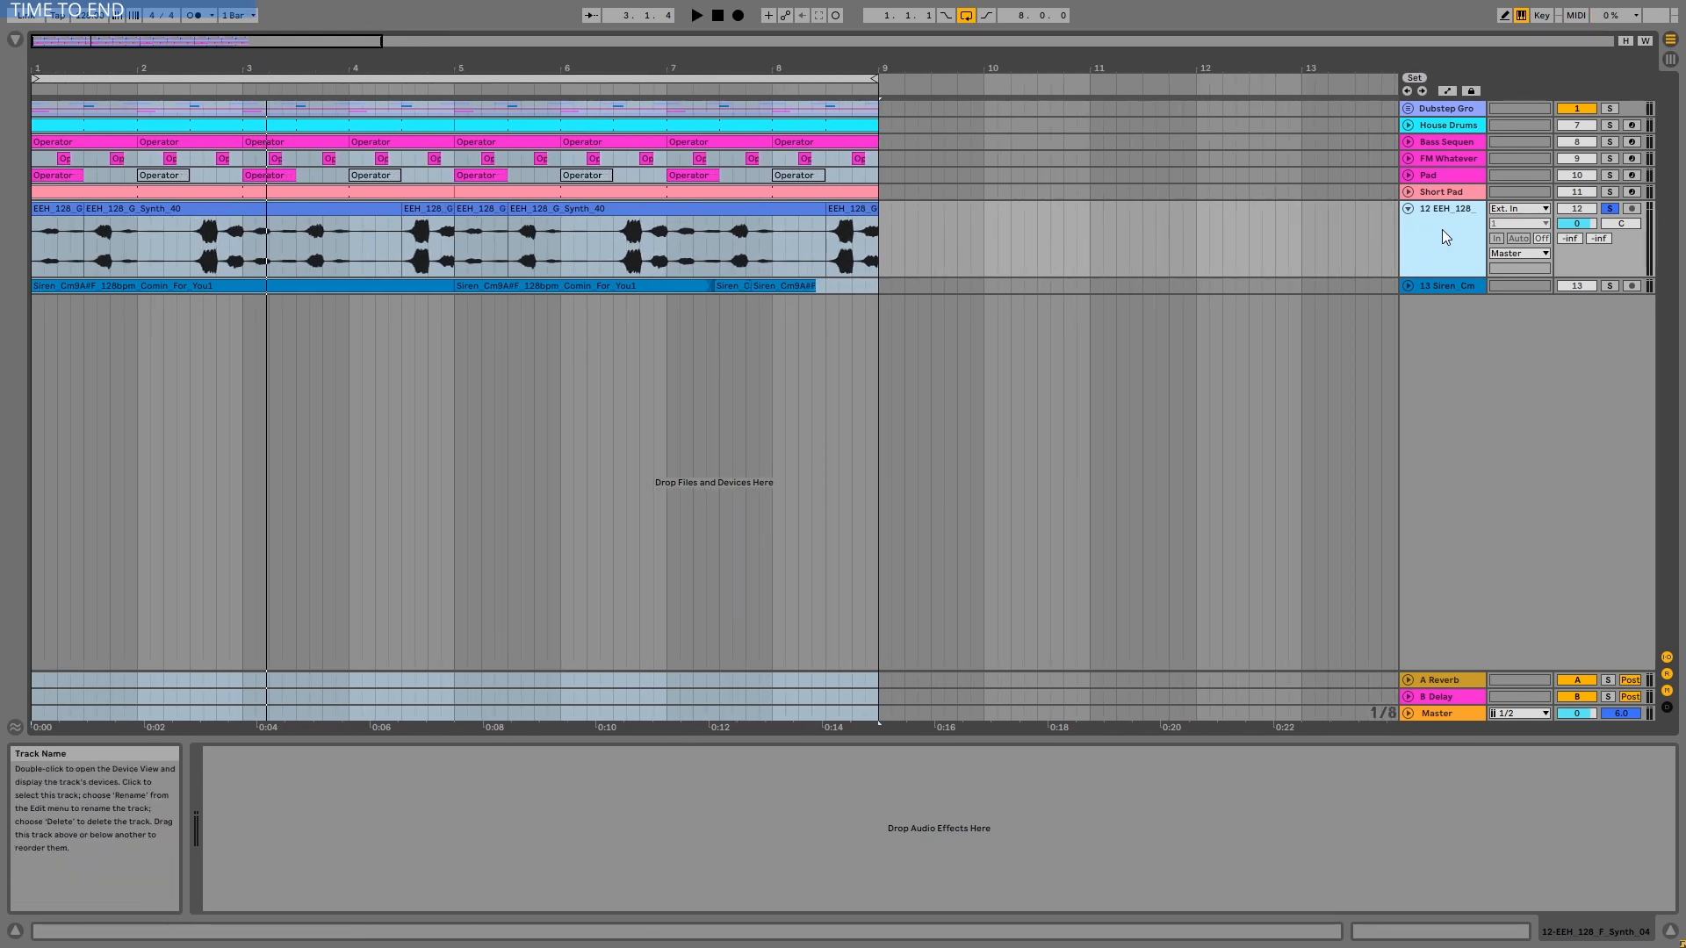
key("space")
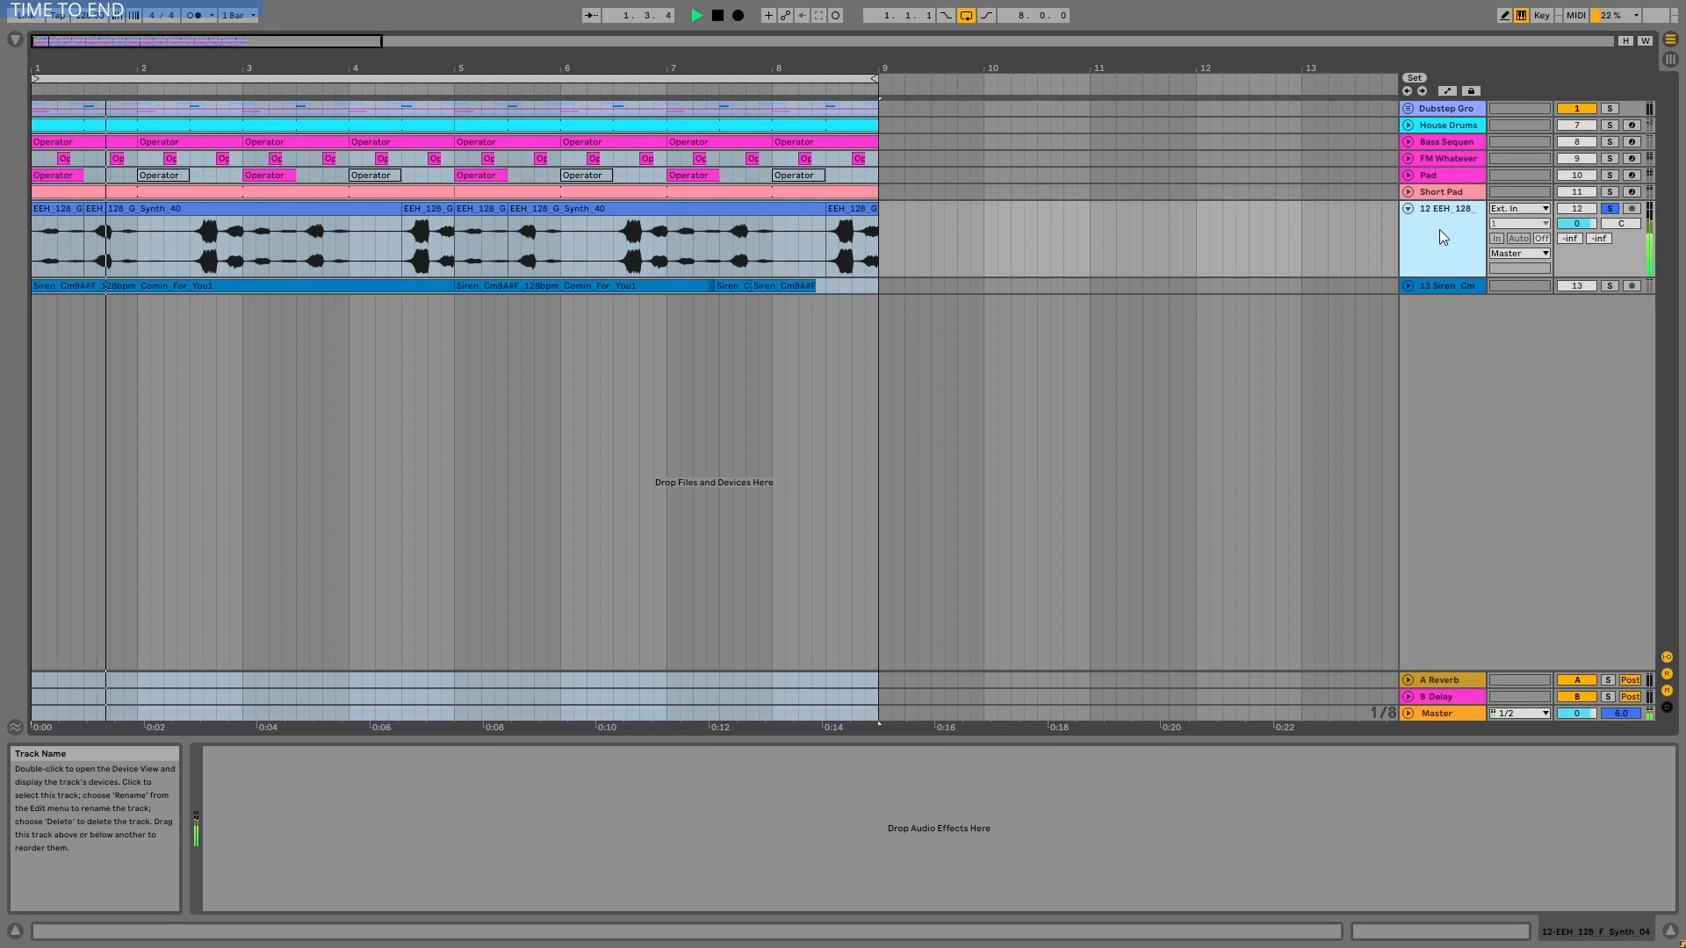
Step: Add the Bass Sequence track to the solo and play it together with the EEH_128 track
left_click(1454, 141)
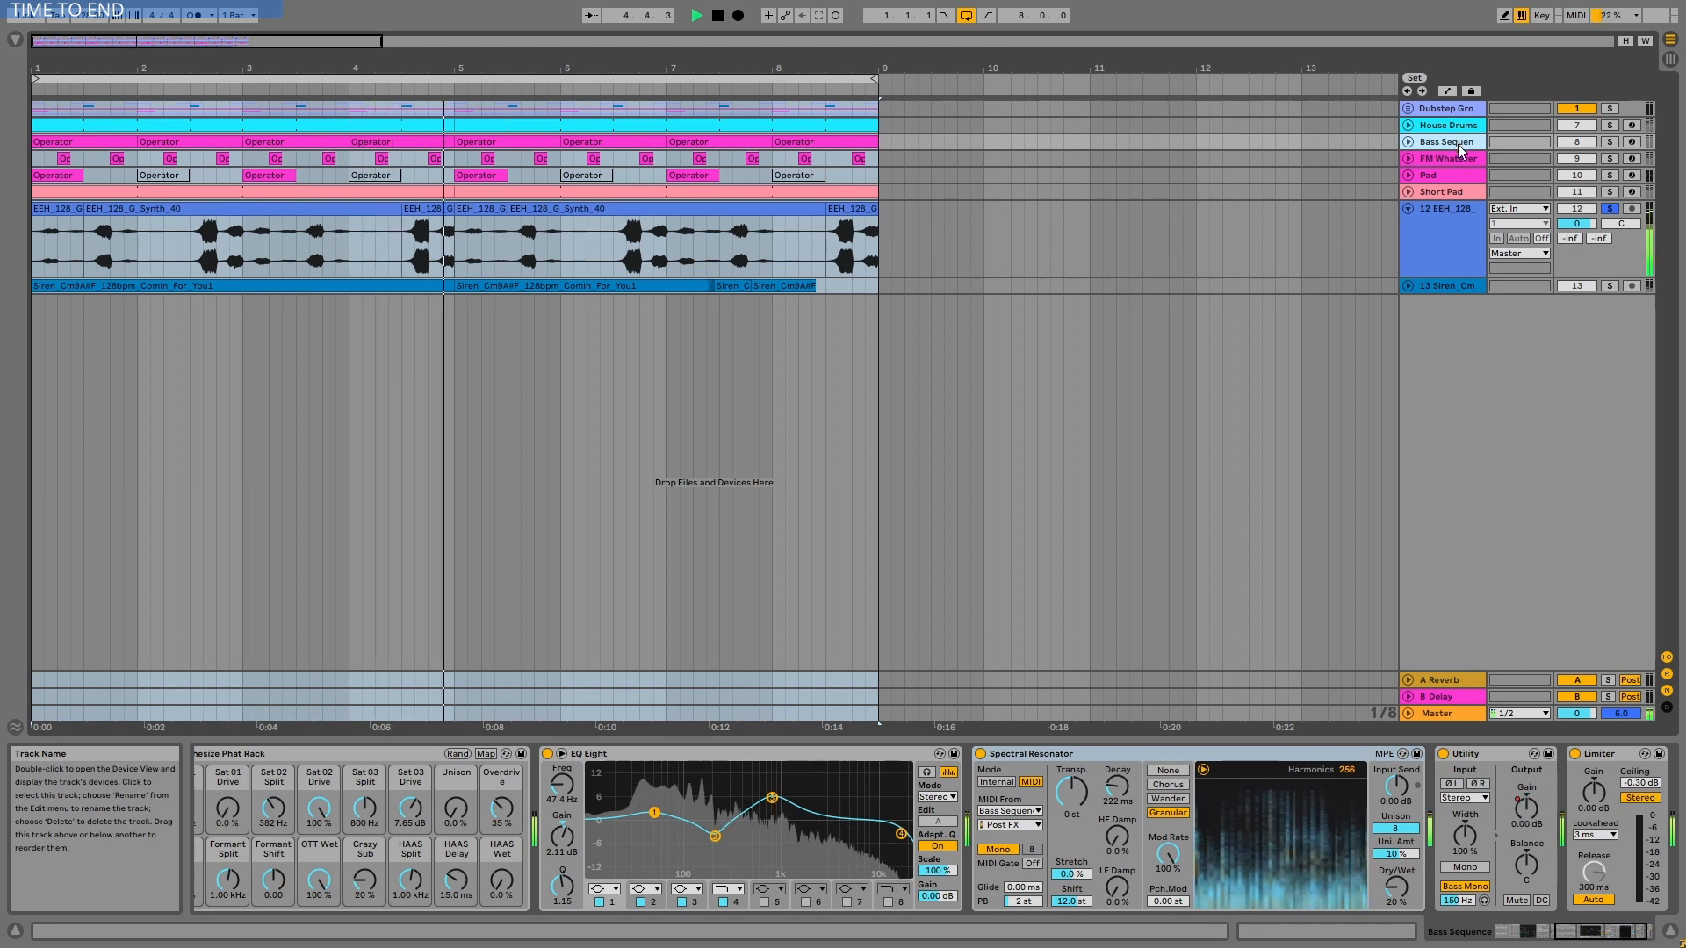
left_click(1610, 142, "ctrl")
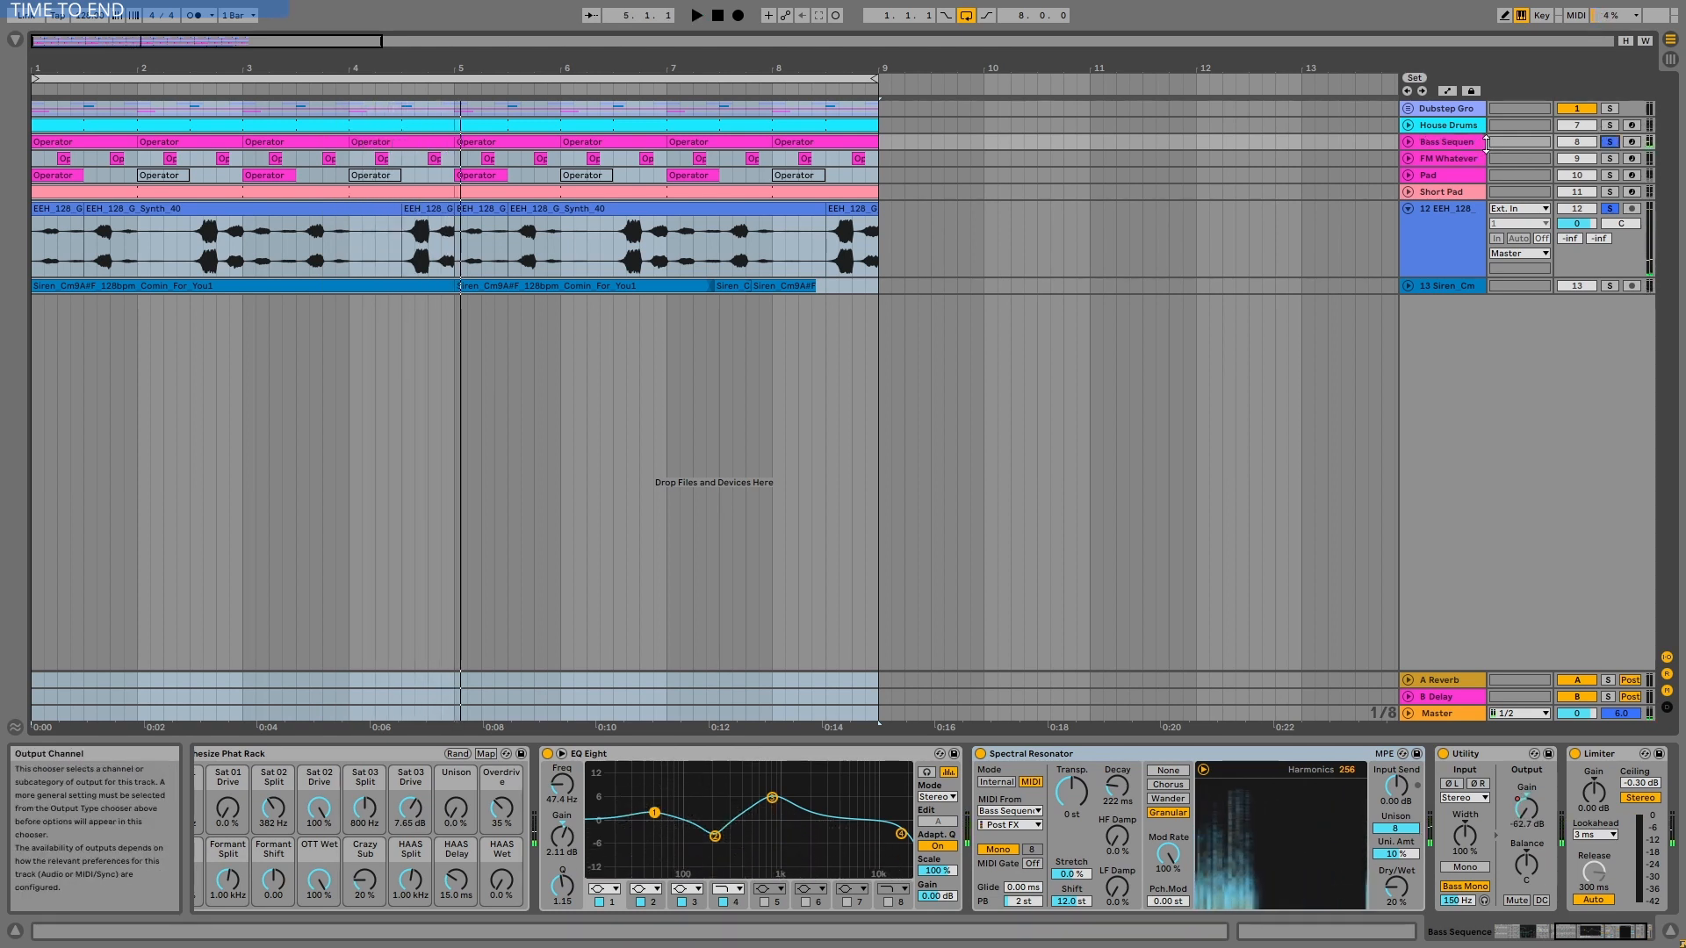
left_click(1463, 142)
key("space")
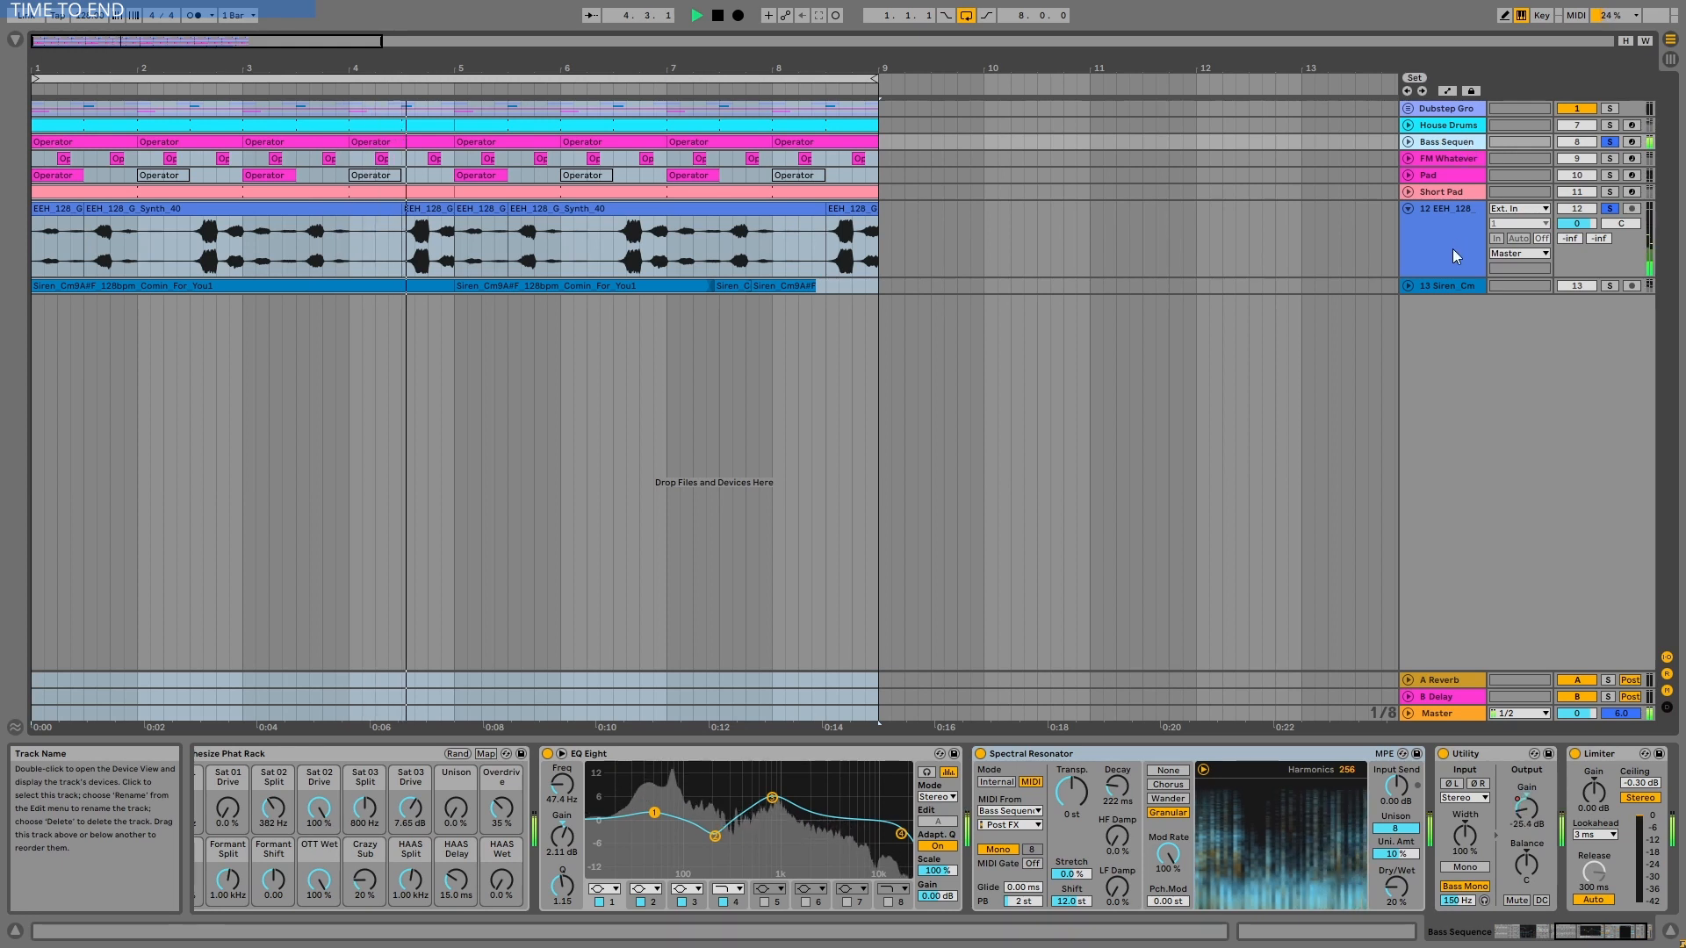
Step: Solo track 13 (Siren) alone and play it
left_click(1456, 285)
key("space")
left_click(1604, 286)
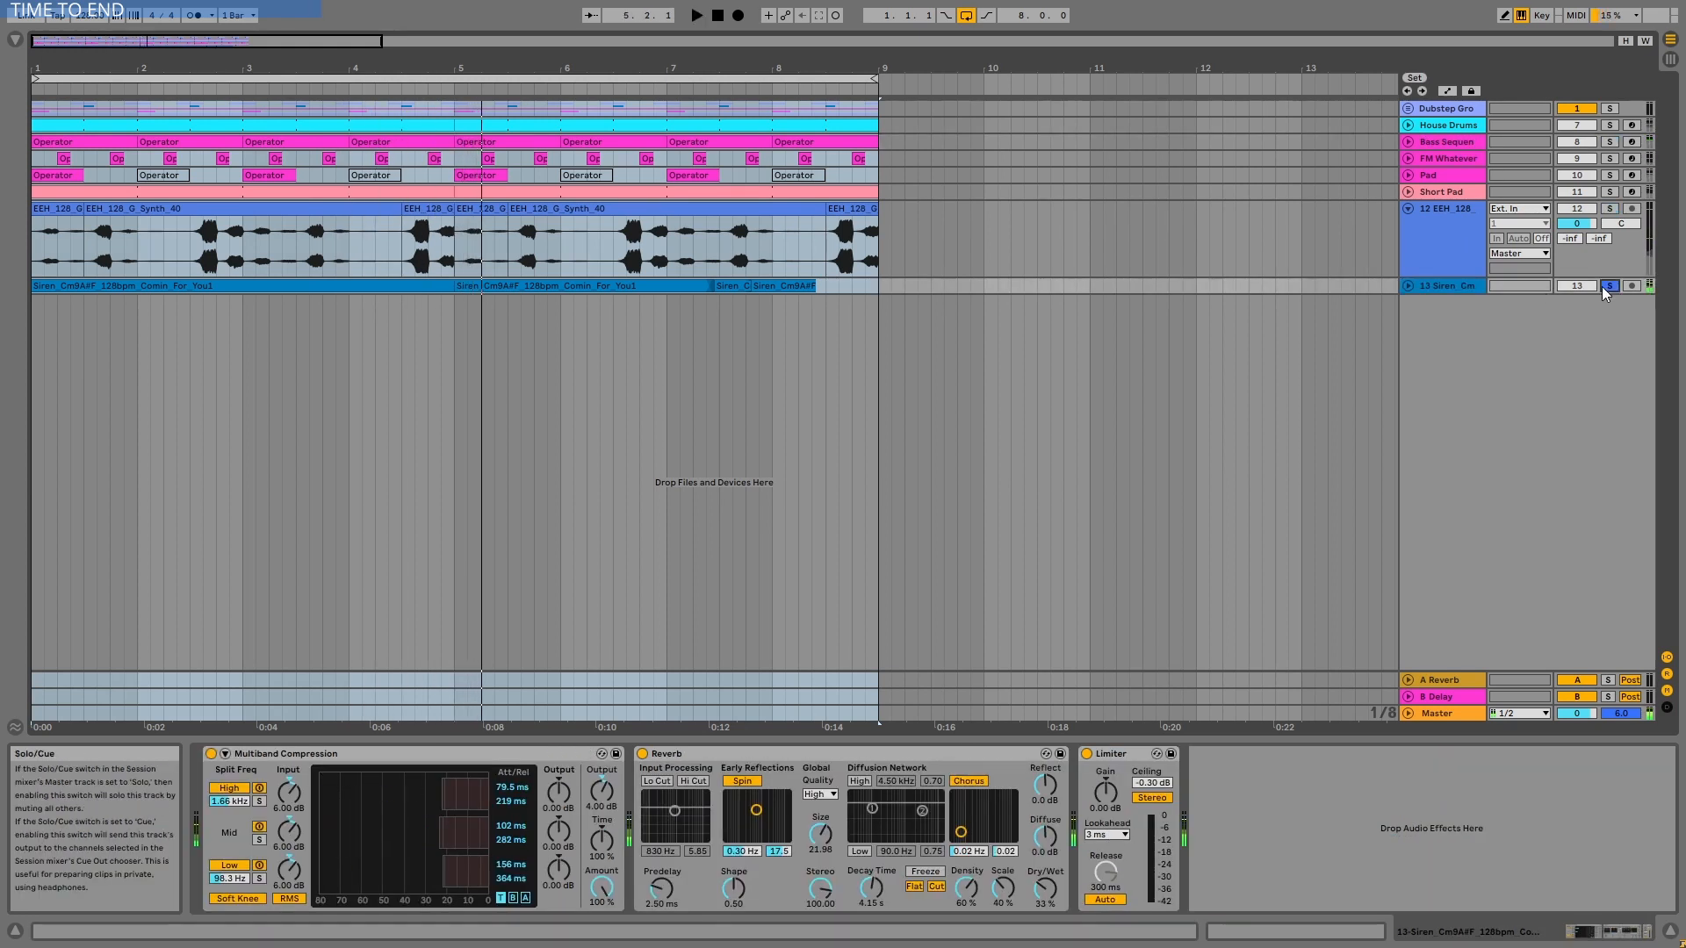
key("space")
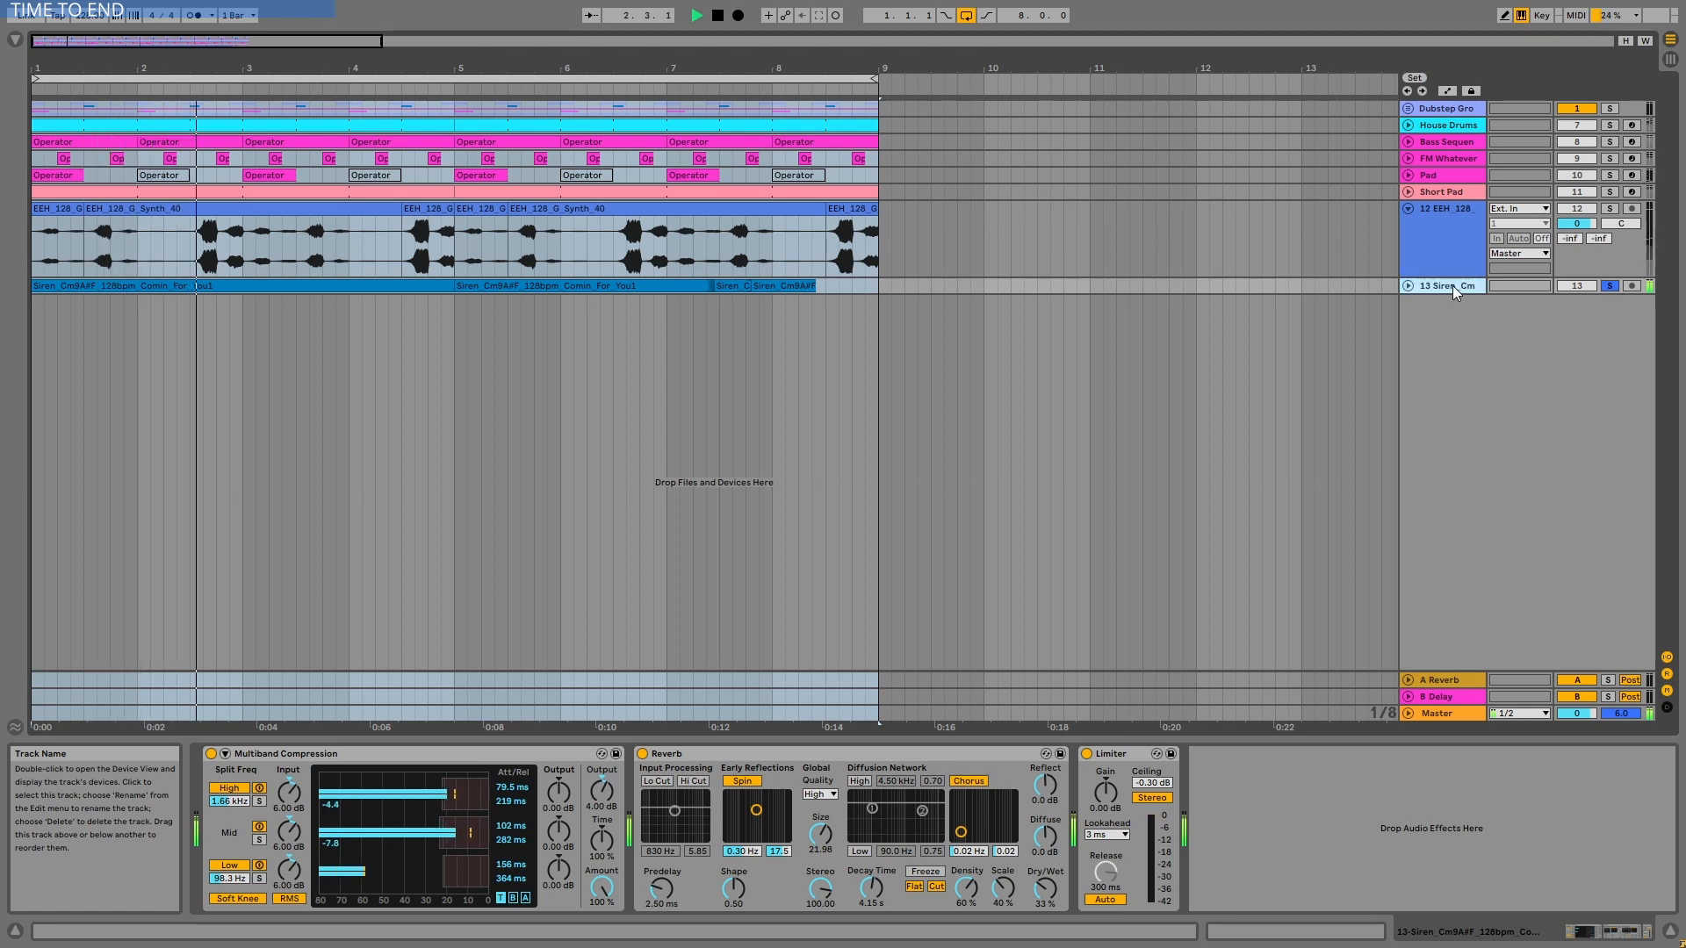
Step: Fold the EEH_128 track, clear the solo and play the loop with all tracks
left_click(1408, 209)
key("space")
left_click(1610, 225)
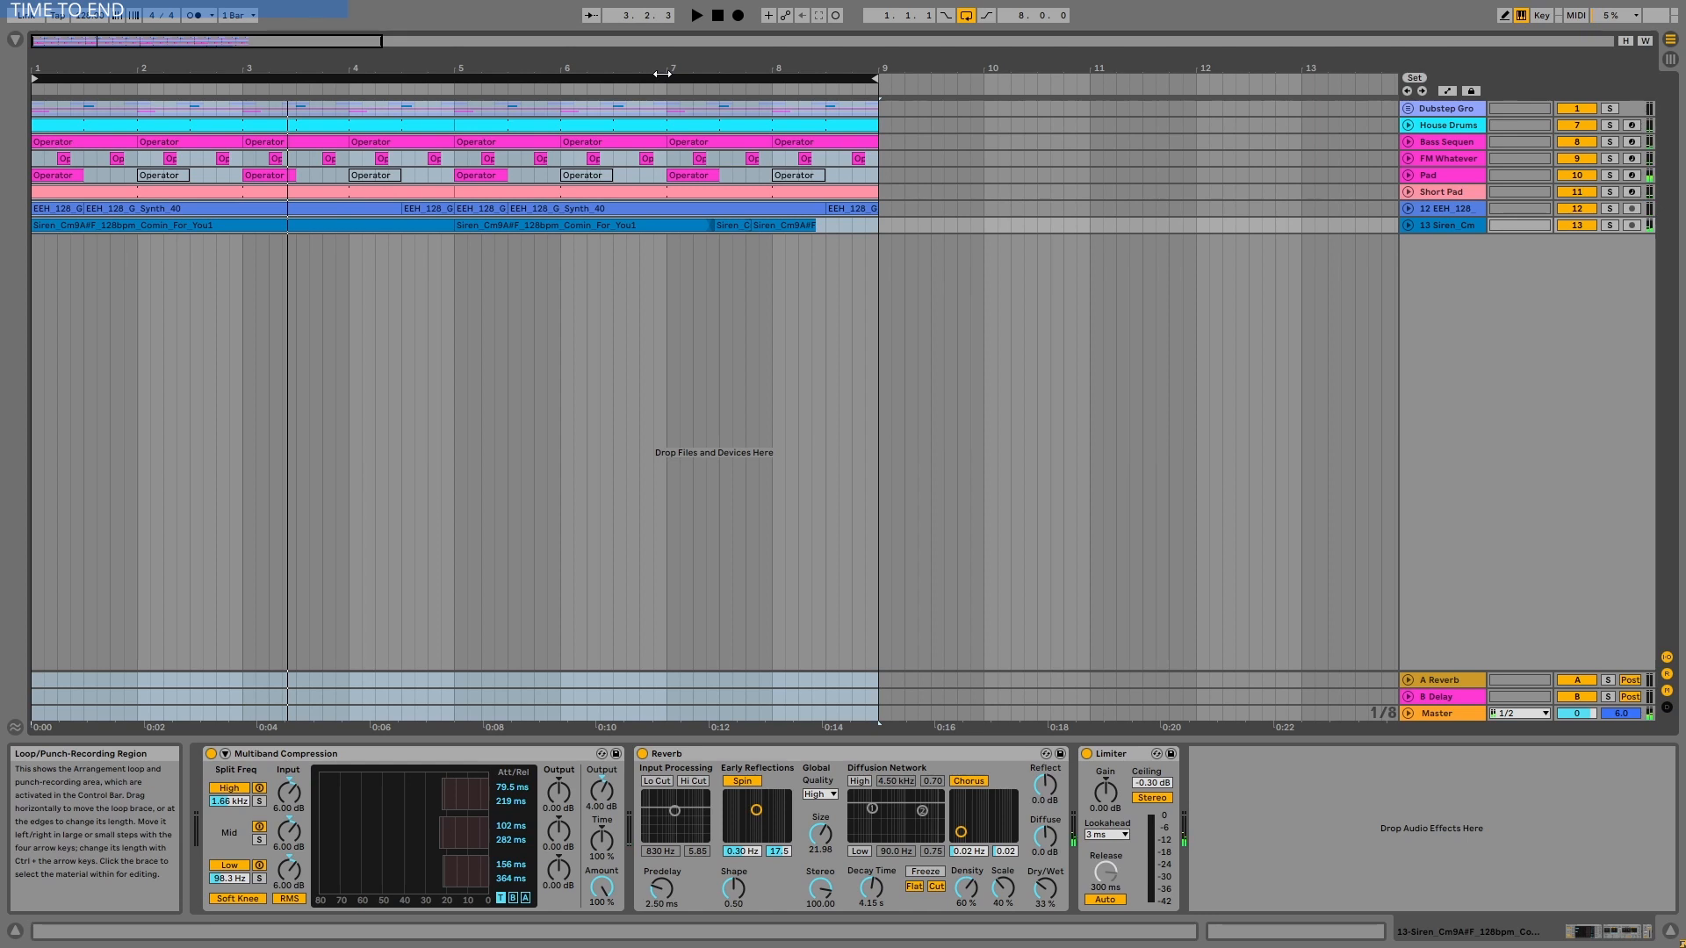
key("space")
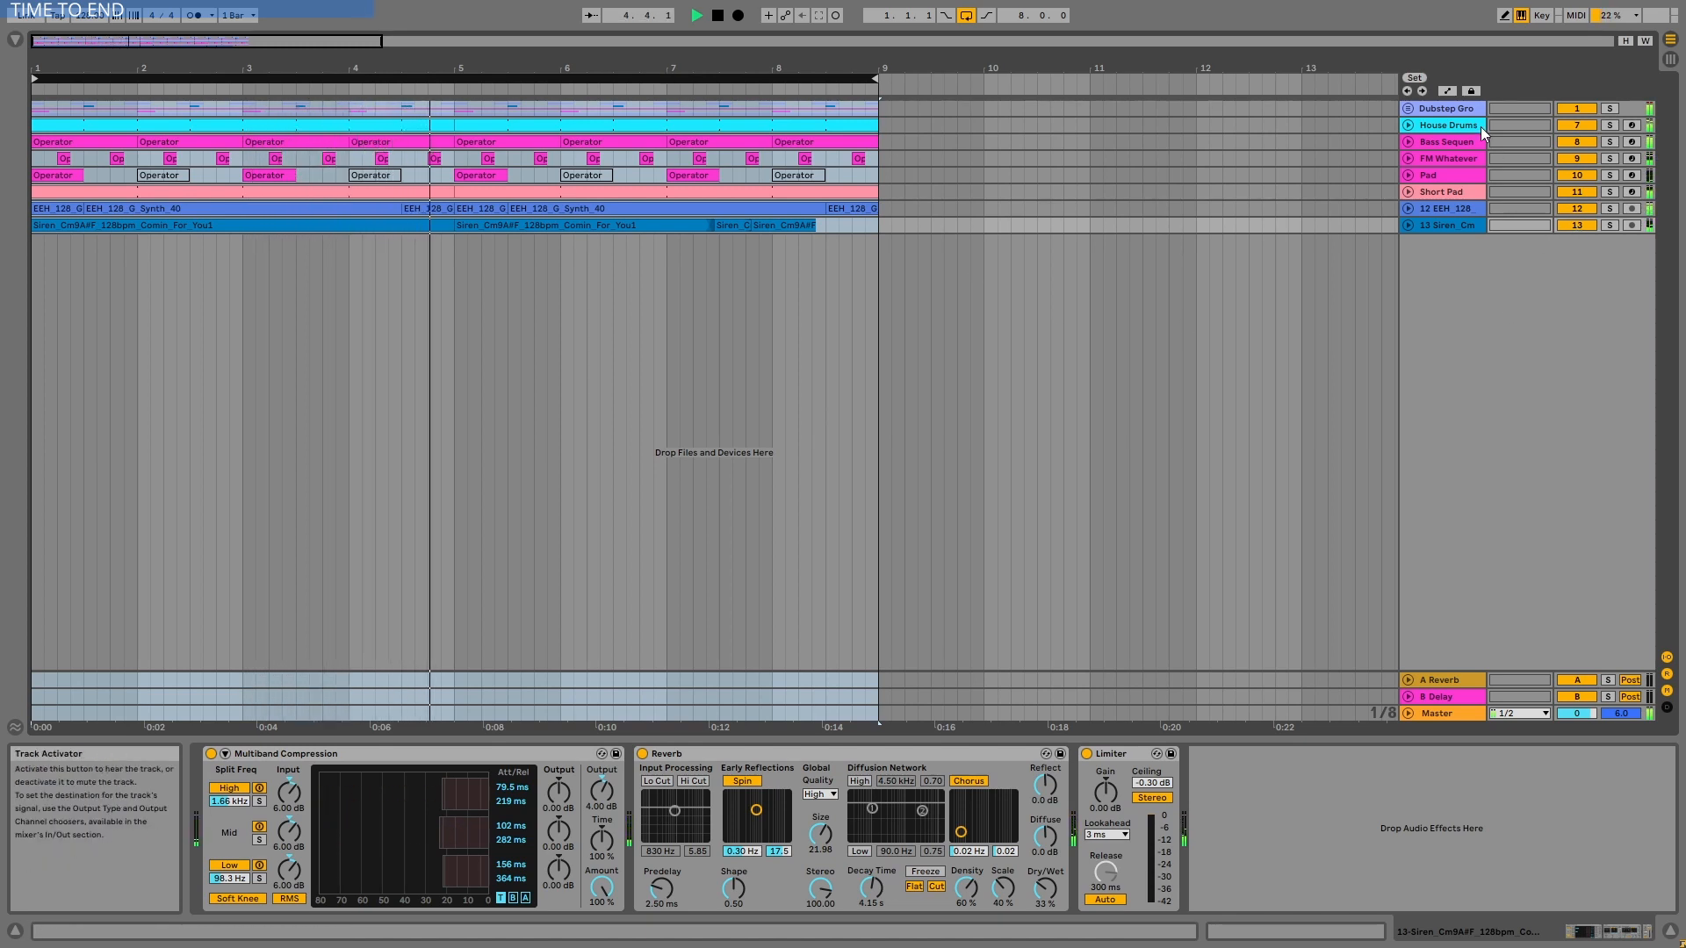
key("space")
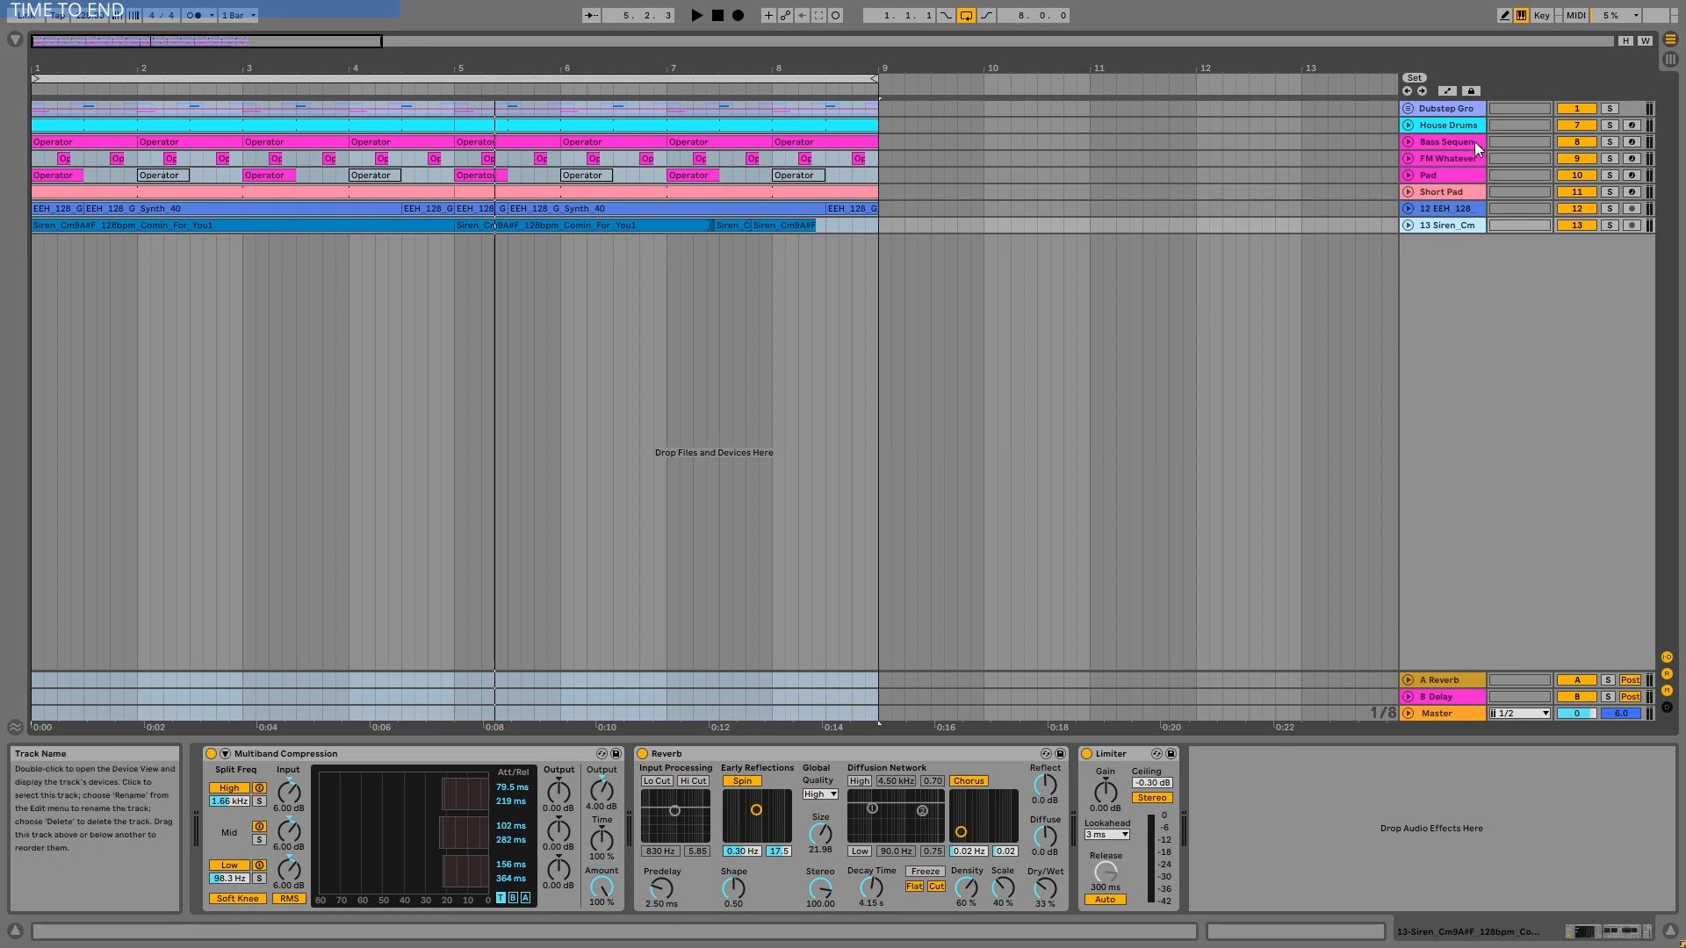
Step: Unfold the Bass Sequence track, then collapse and deactivate its Letsynthesize Phat Rack, EQ Eight and Spectral Resonator
left_click(1416, 143)
left_click(1410, 142)
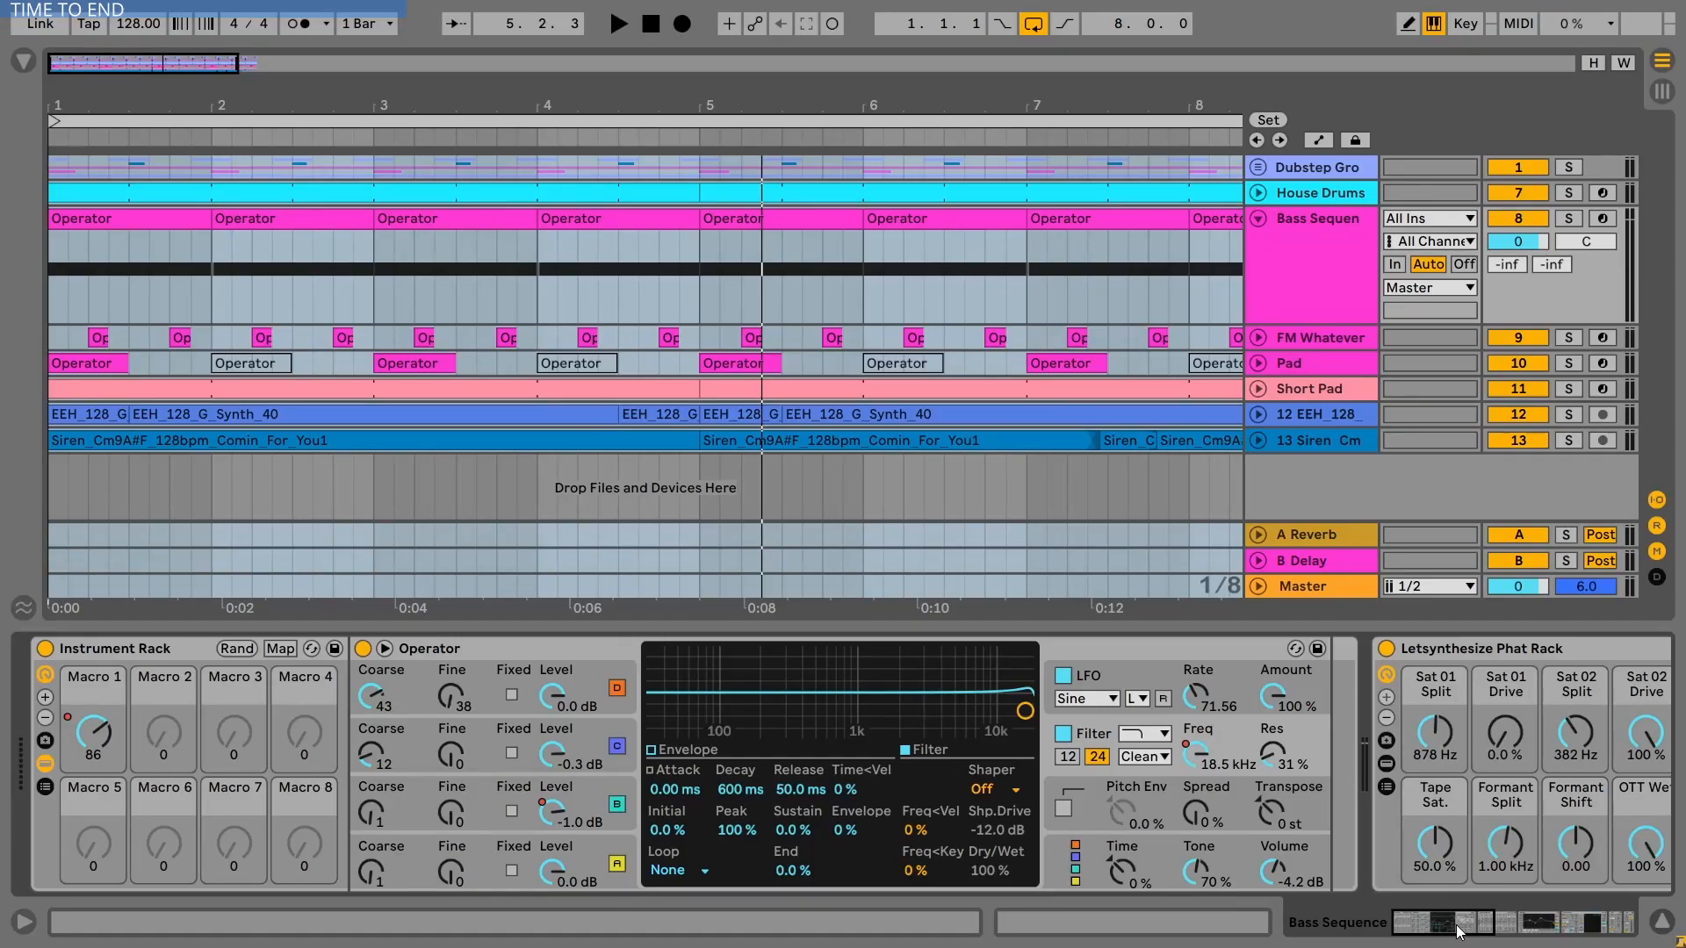
left_click_drag(1459, 926, 1503, 944)
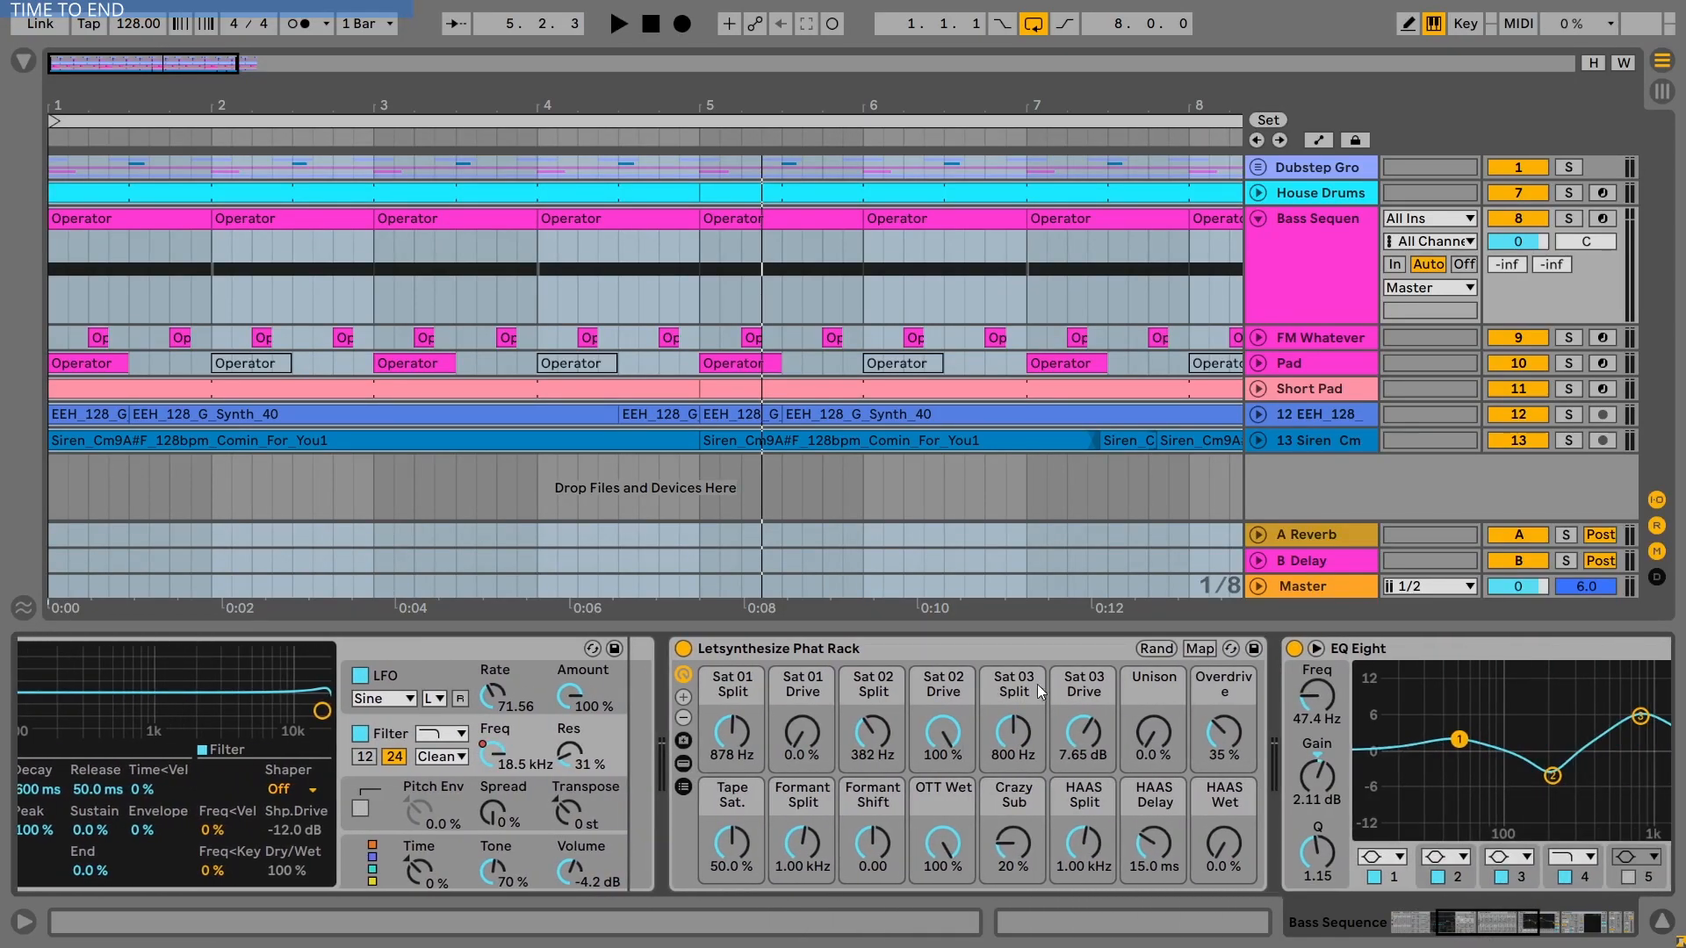
double_click(817, 645)
double_click(826, 644)
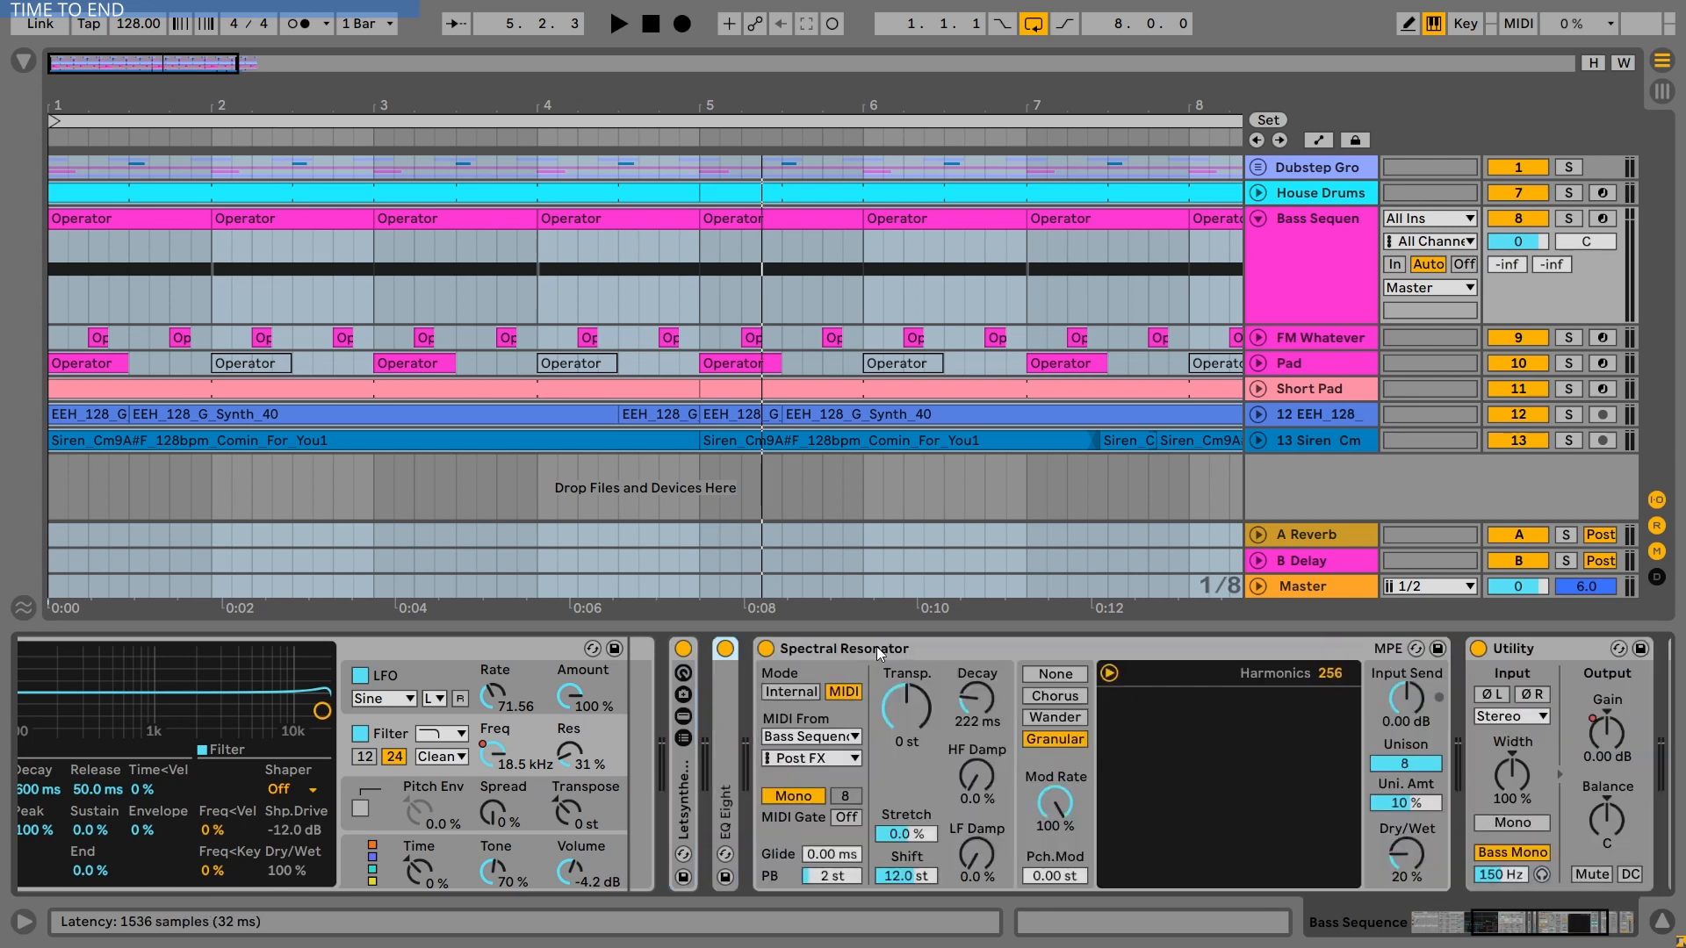
double_click(877, 646)
left_click(877, 646)
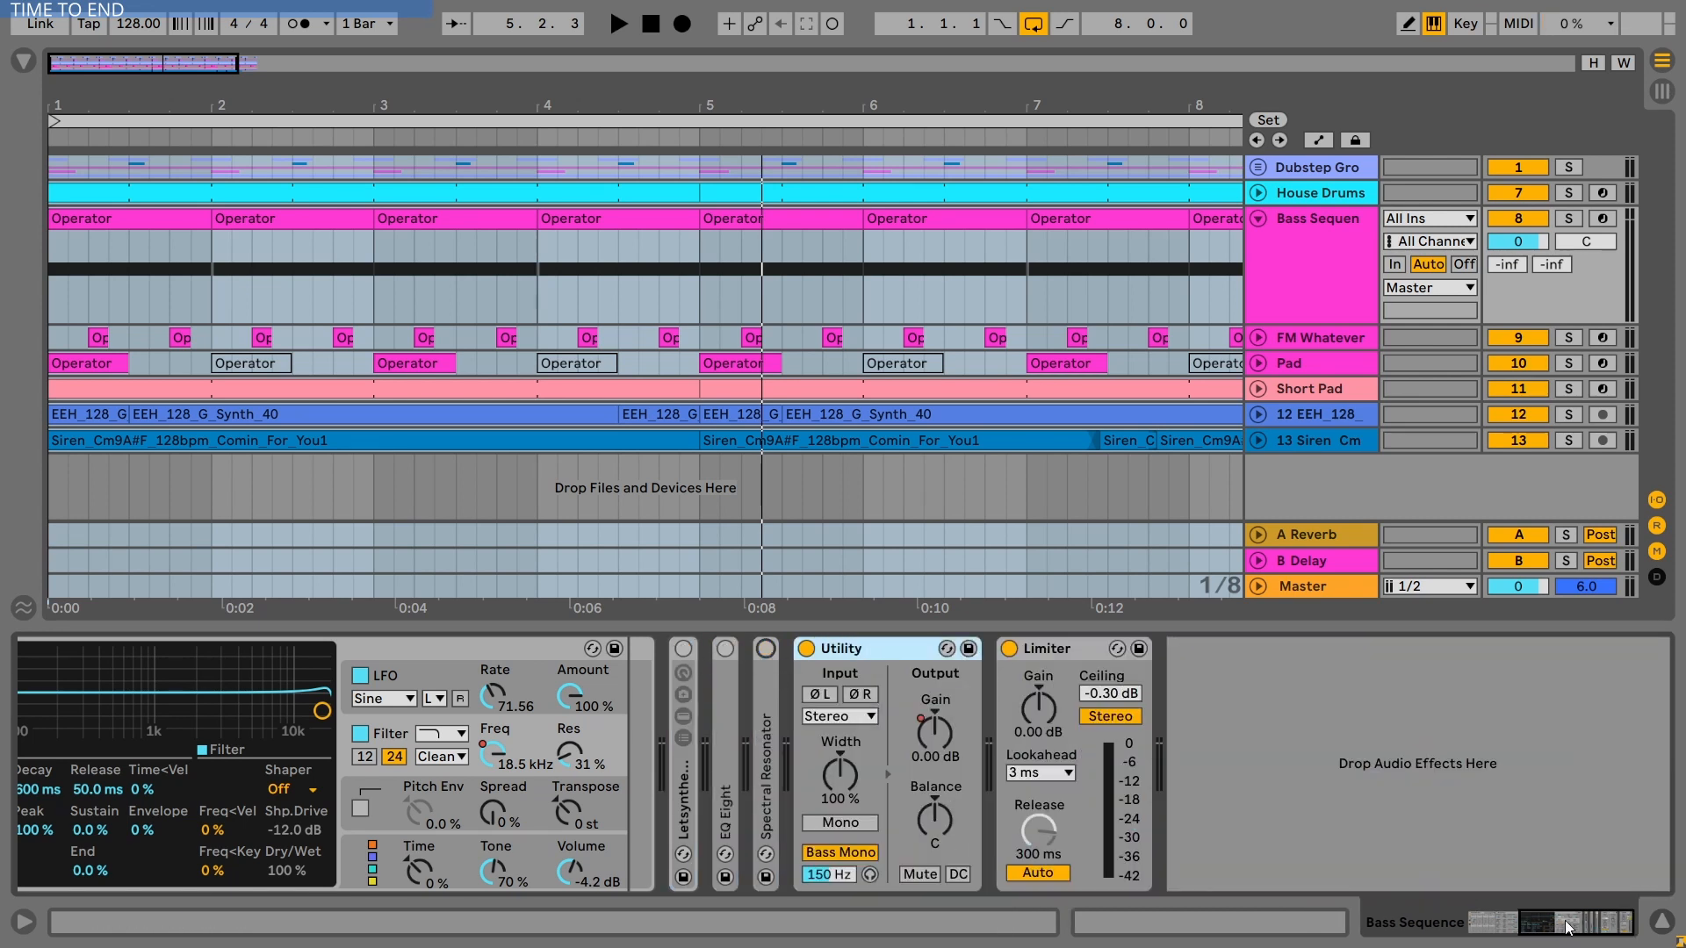
Step: Solo the Bass Sequence track and expand its Letsynthesize Phat Rack, EQ Eight and Spectral Resonator devices
left_click_drag(1569, 927, 1459, 926)
left_click(1570, 222)
left_click(1324, 218)
double_click(1386, 756)
double_click(1146, 704)
double_click(1180, 768)
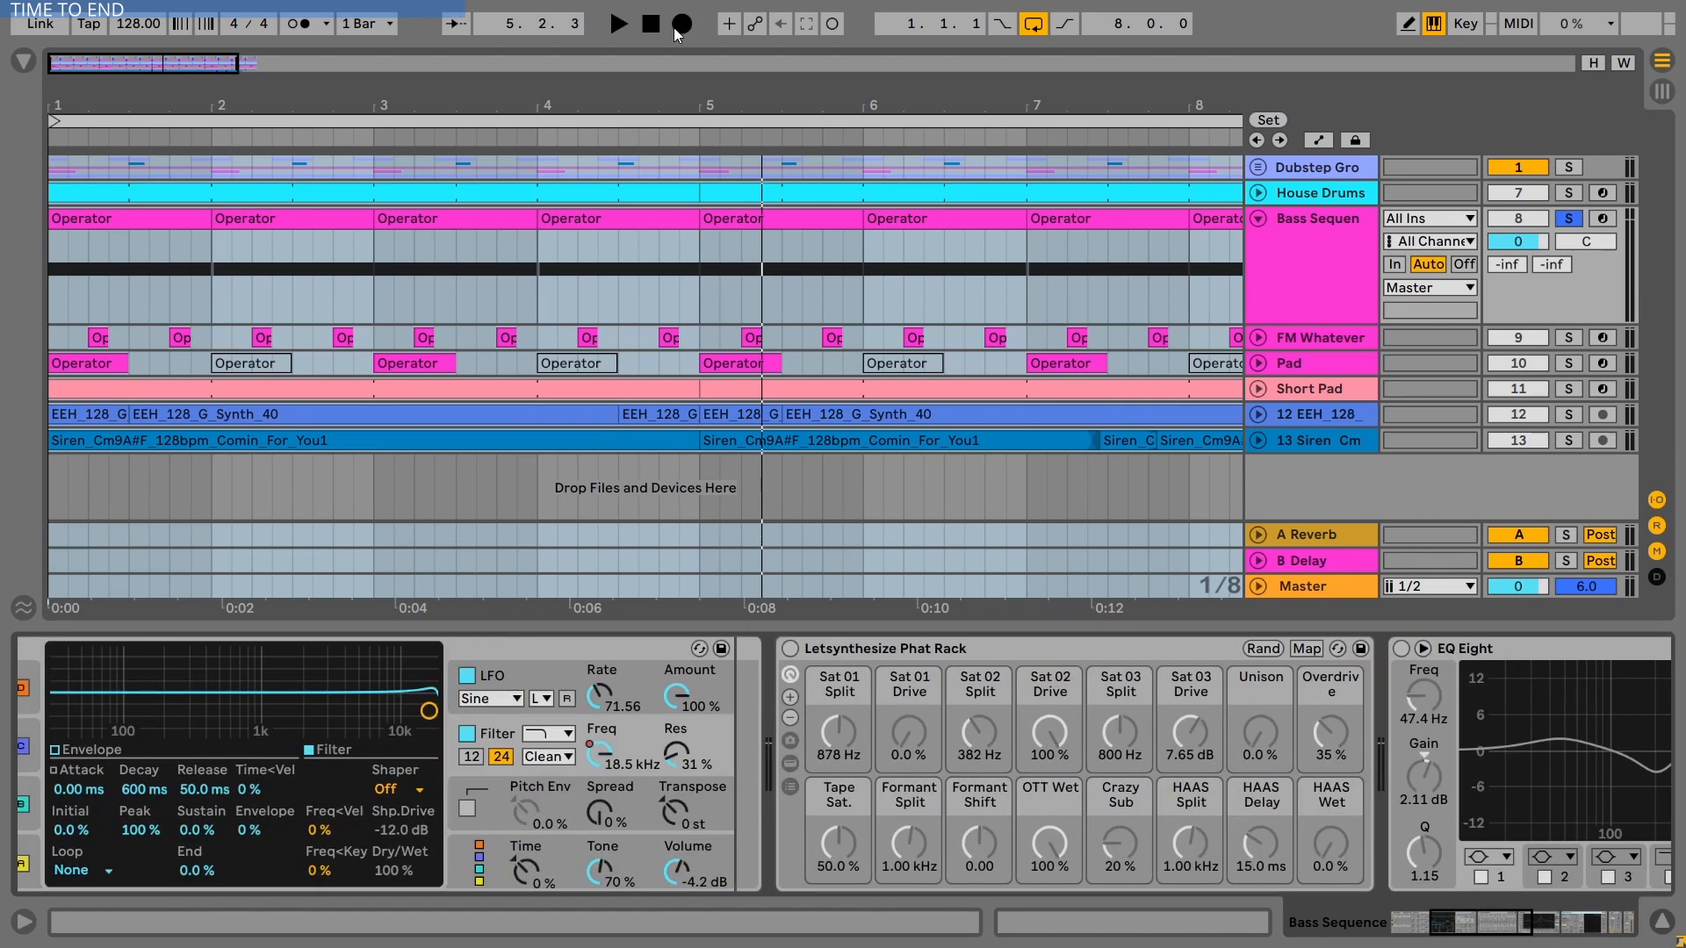
Step: Play the soloed bass from bar 1 with the Phat Rack, EQ Eight and Spectral Resonator bypassed
left_click(125, 128)
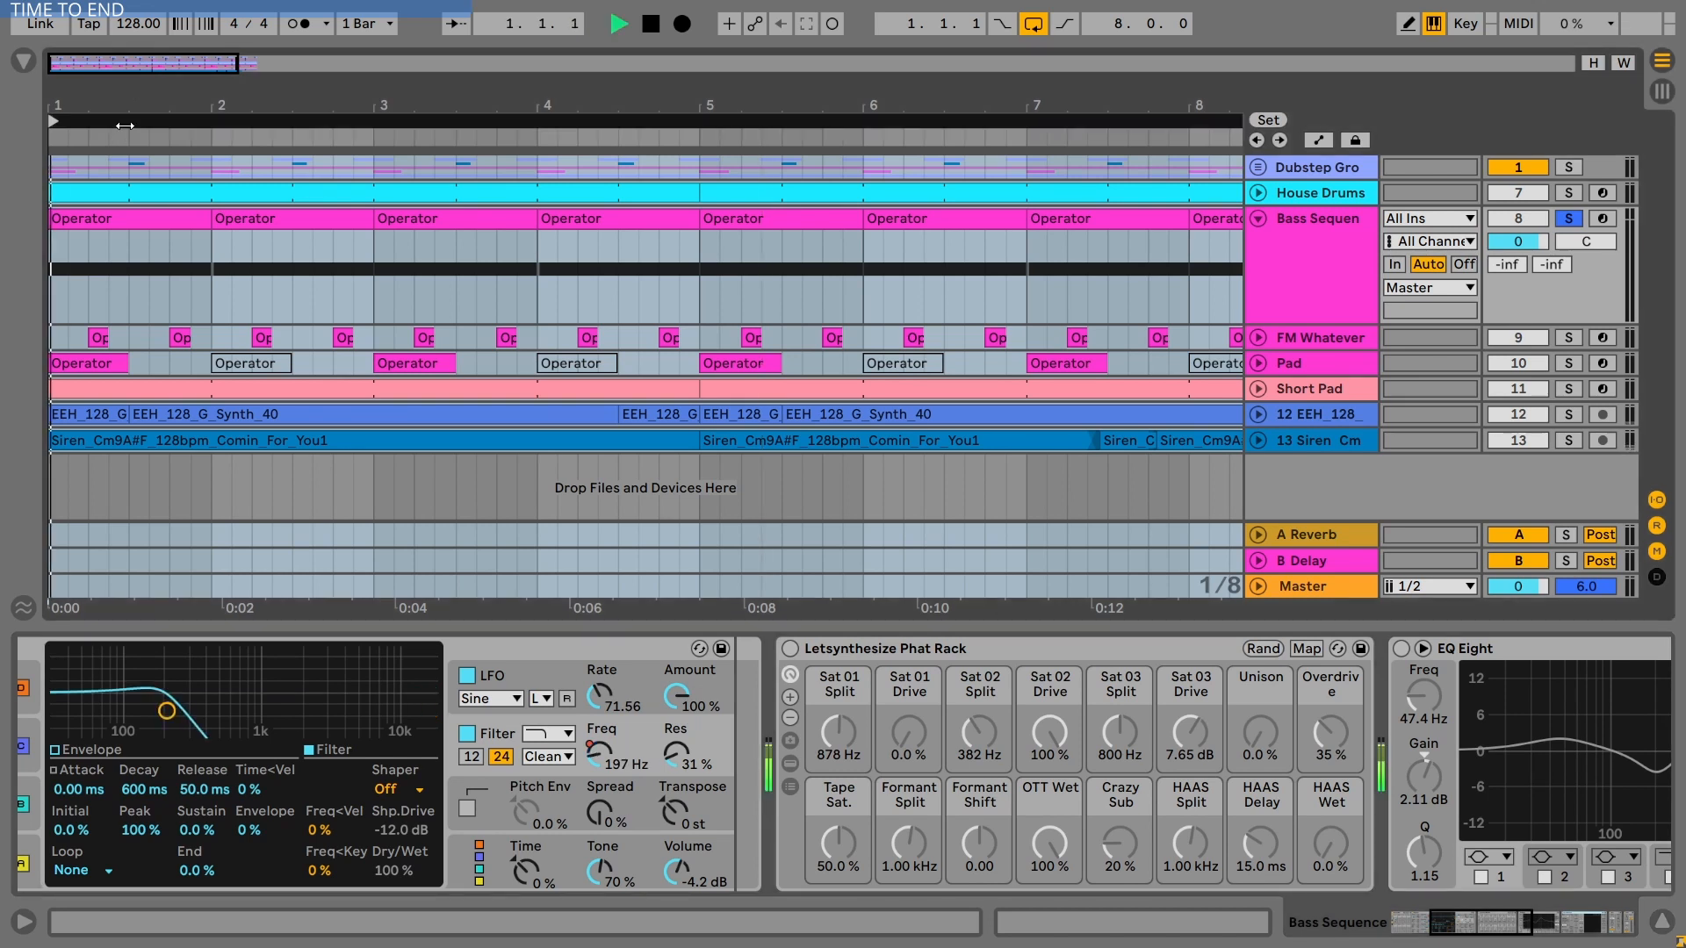
mouse_move(1493, 931)
left_mouse_down()
mouse_move(1424, 926)
mouse_move(1504, 944)
left_mouse_up()
key("space")
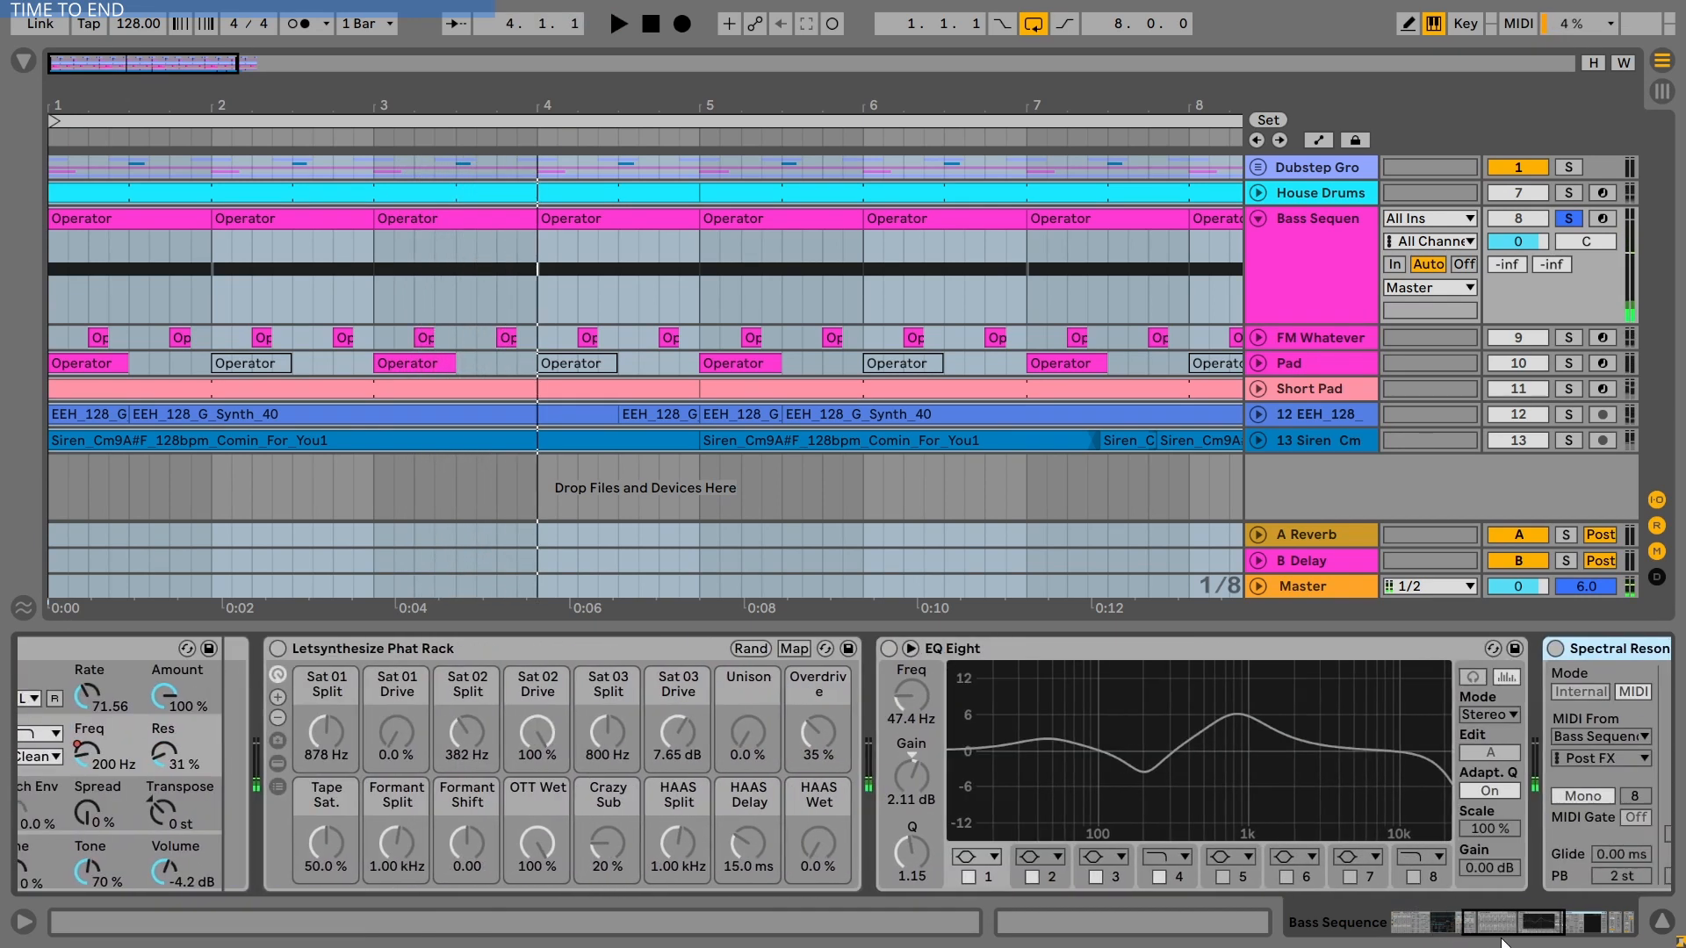
Step: Reactivate the Letsynthesize Phat Rack on the Bass Sequence track and listen to the bass through it
left_click(409, 646)
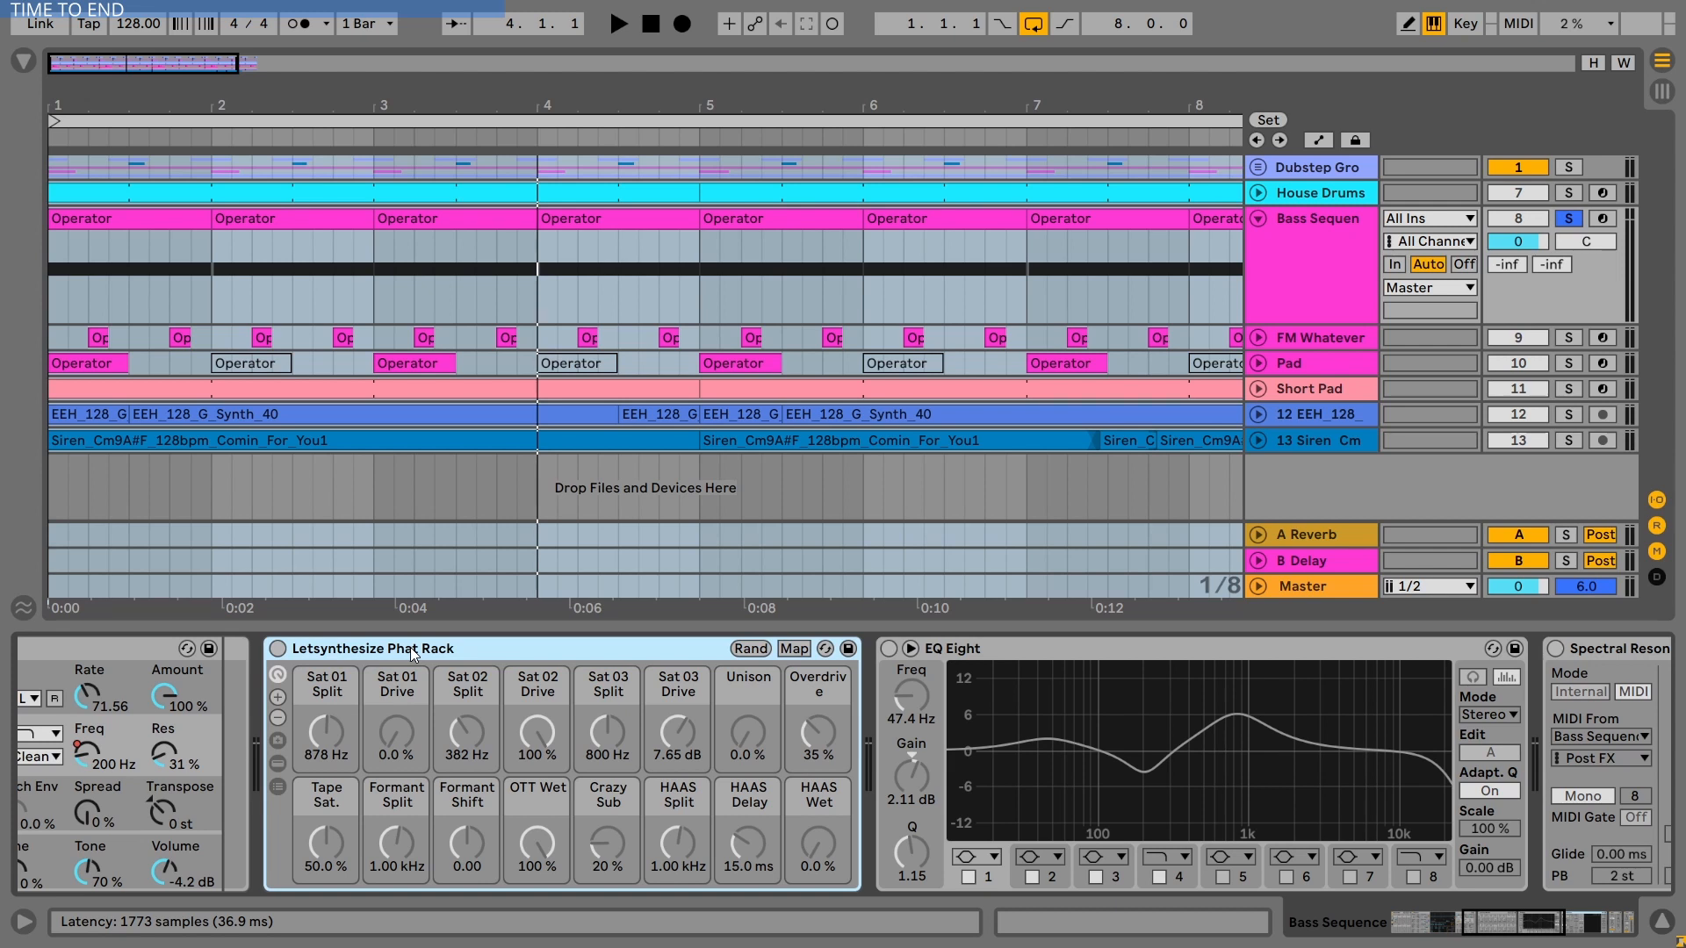
key("0")
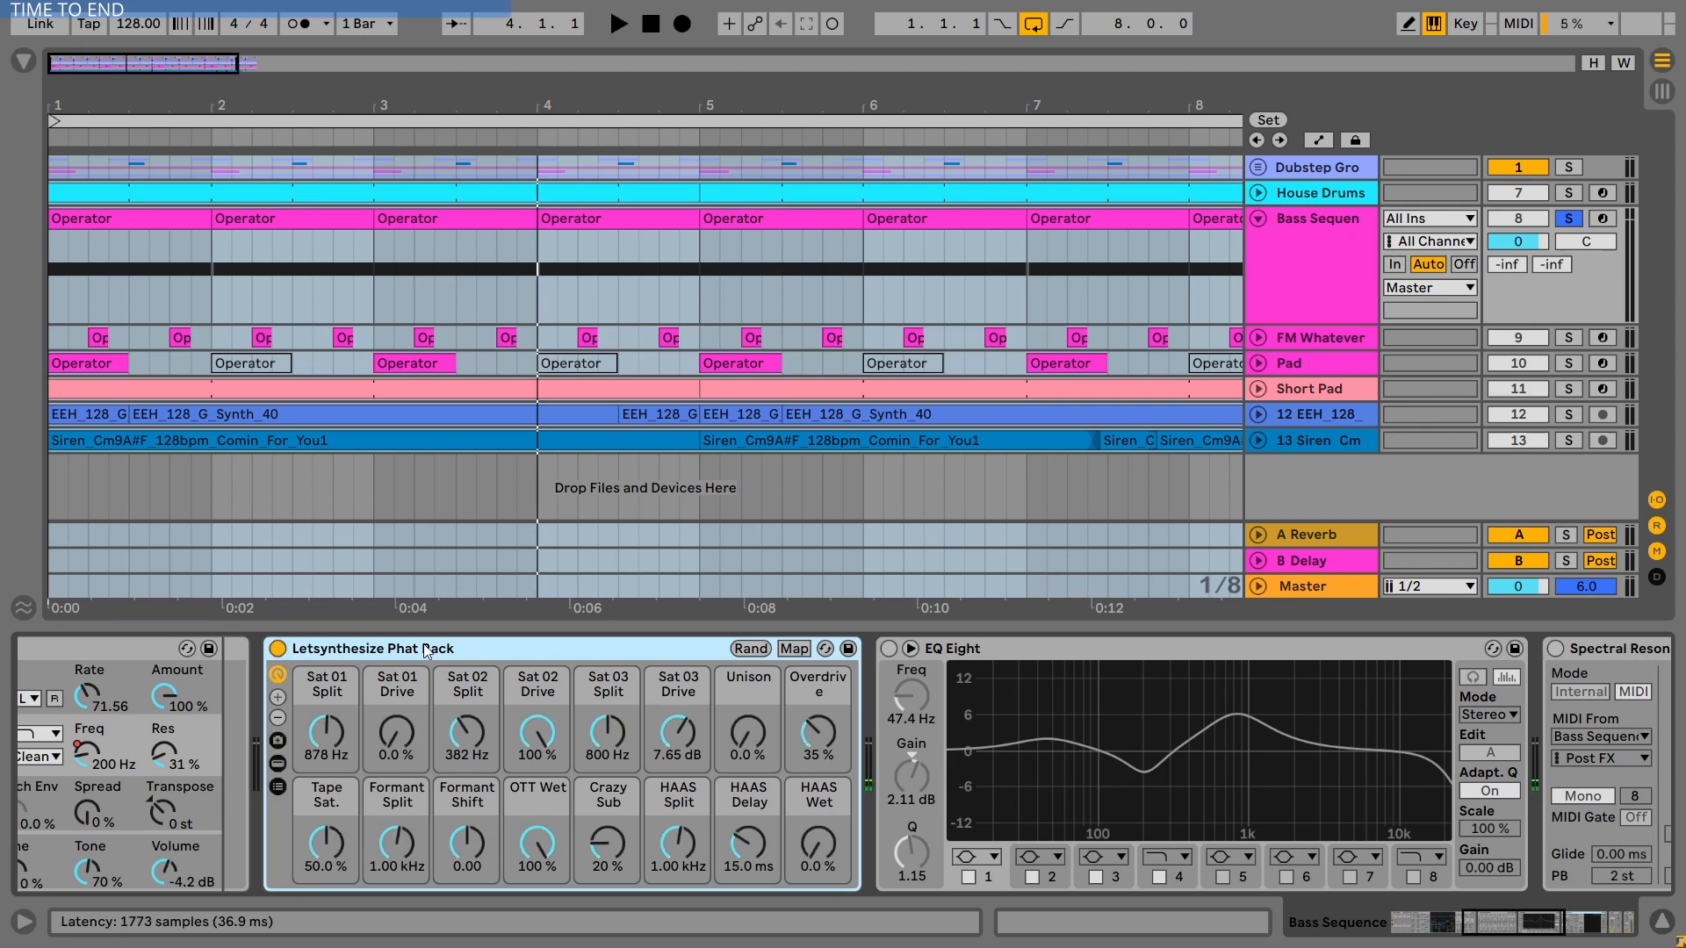
key("space")
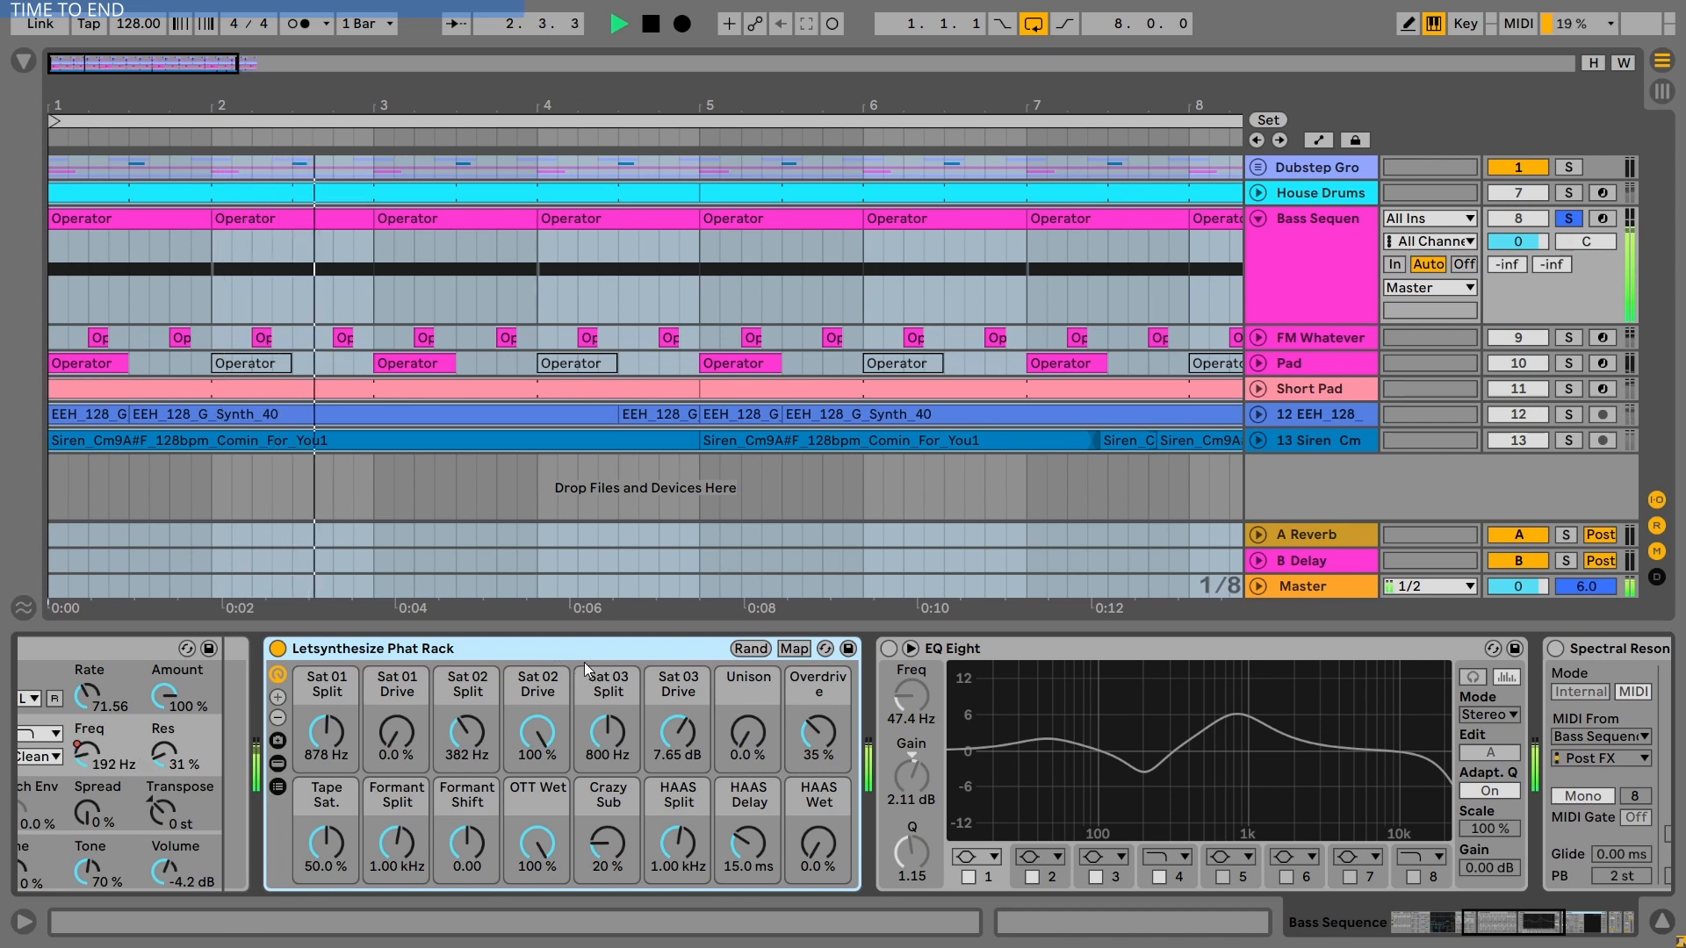
key("space")
Step: Set the Phat Rack's OTT Wet macro to 0% and bypass the rack to compare the sound
left_click_drag(537, 841, 538, 857)
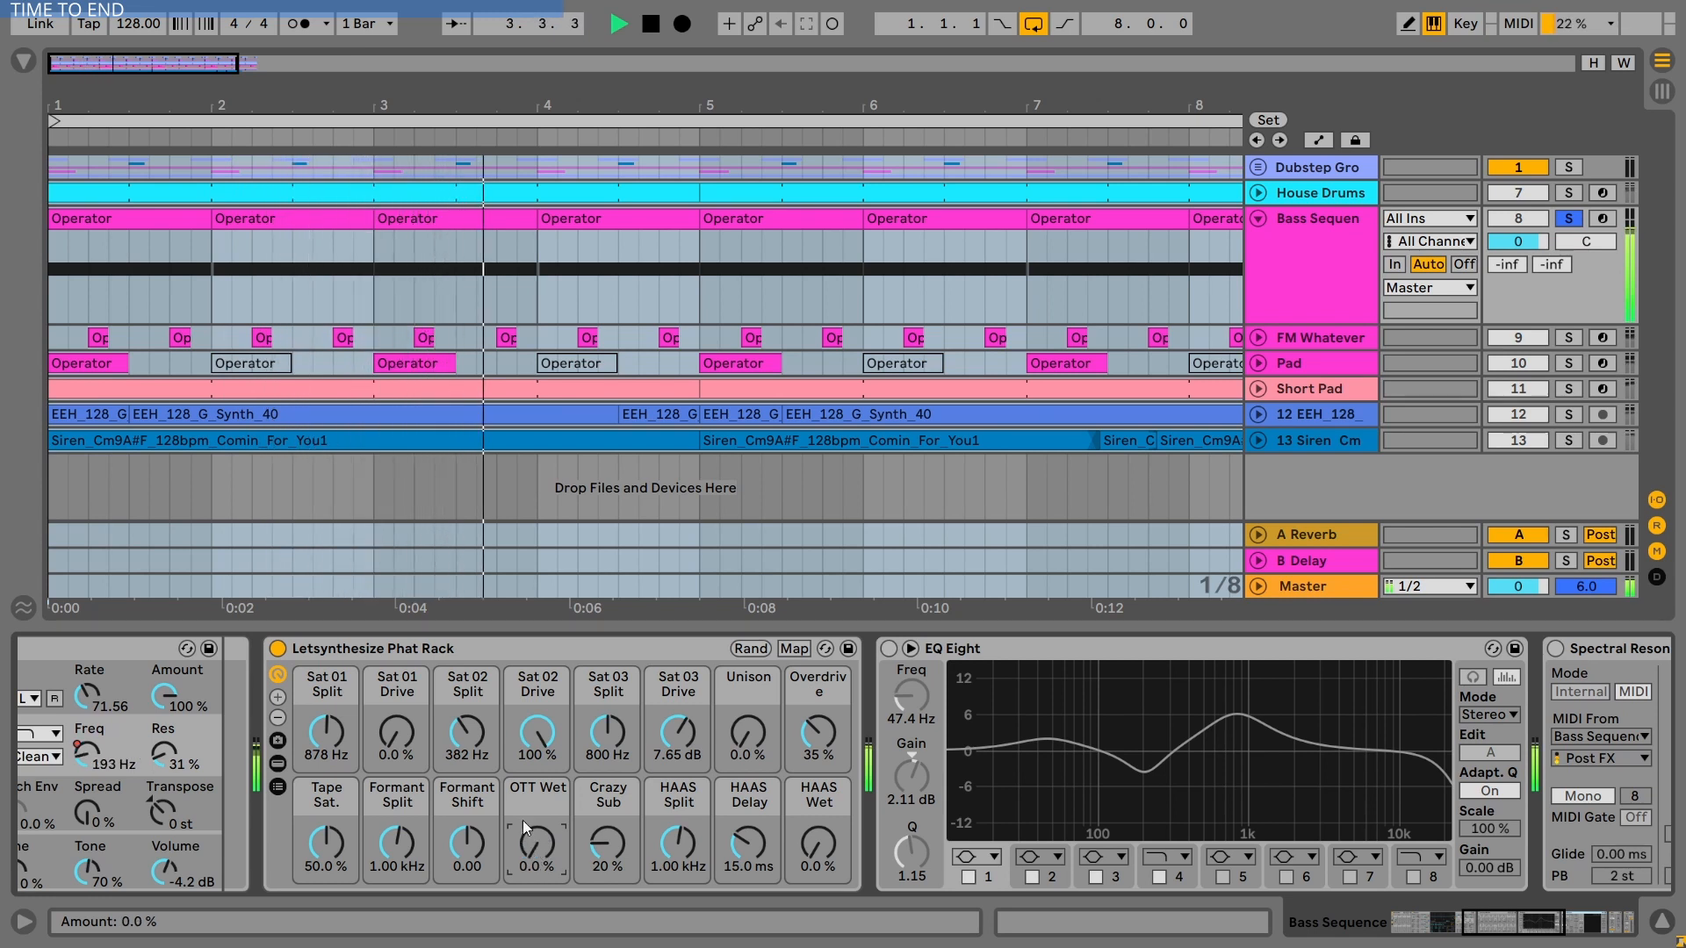
left_click(278, 649)
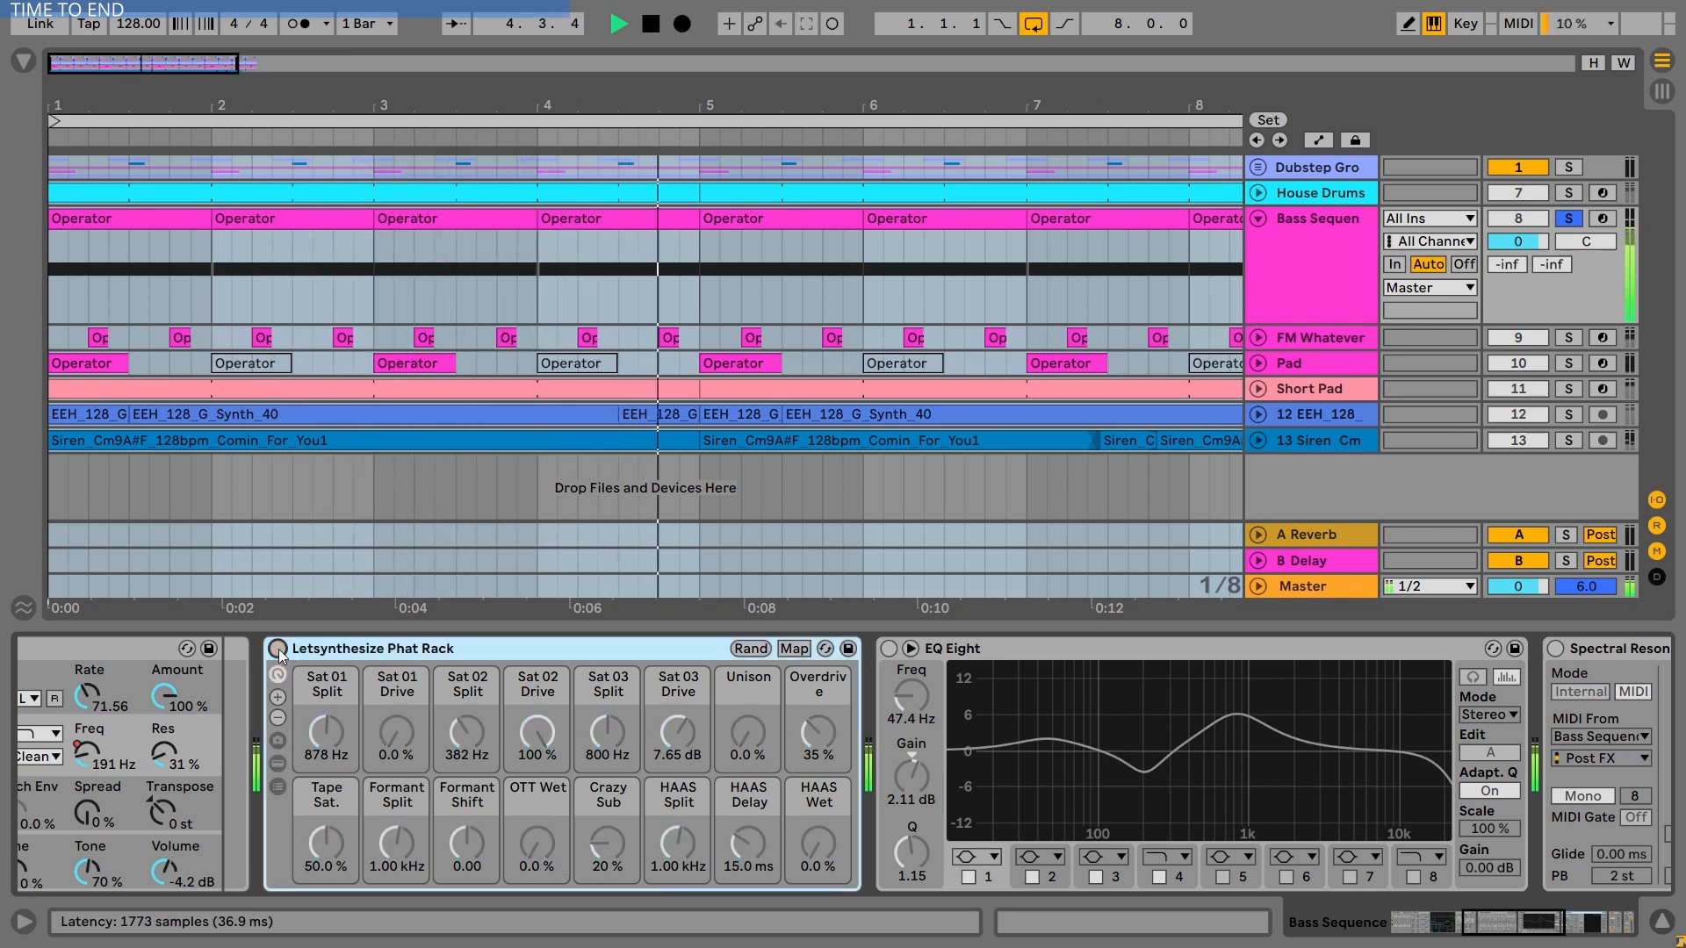
Step: Reactivate the Letsynthesize Phat Rack, set its OTT Wet macro to 100% and listen before stopping playback
left_click(277, 650)
left_click_drag(541, 842, 541, 746)
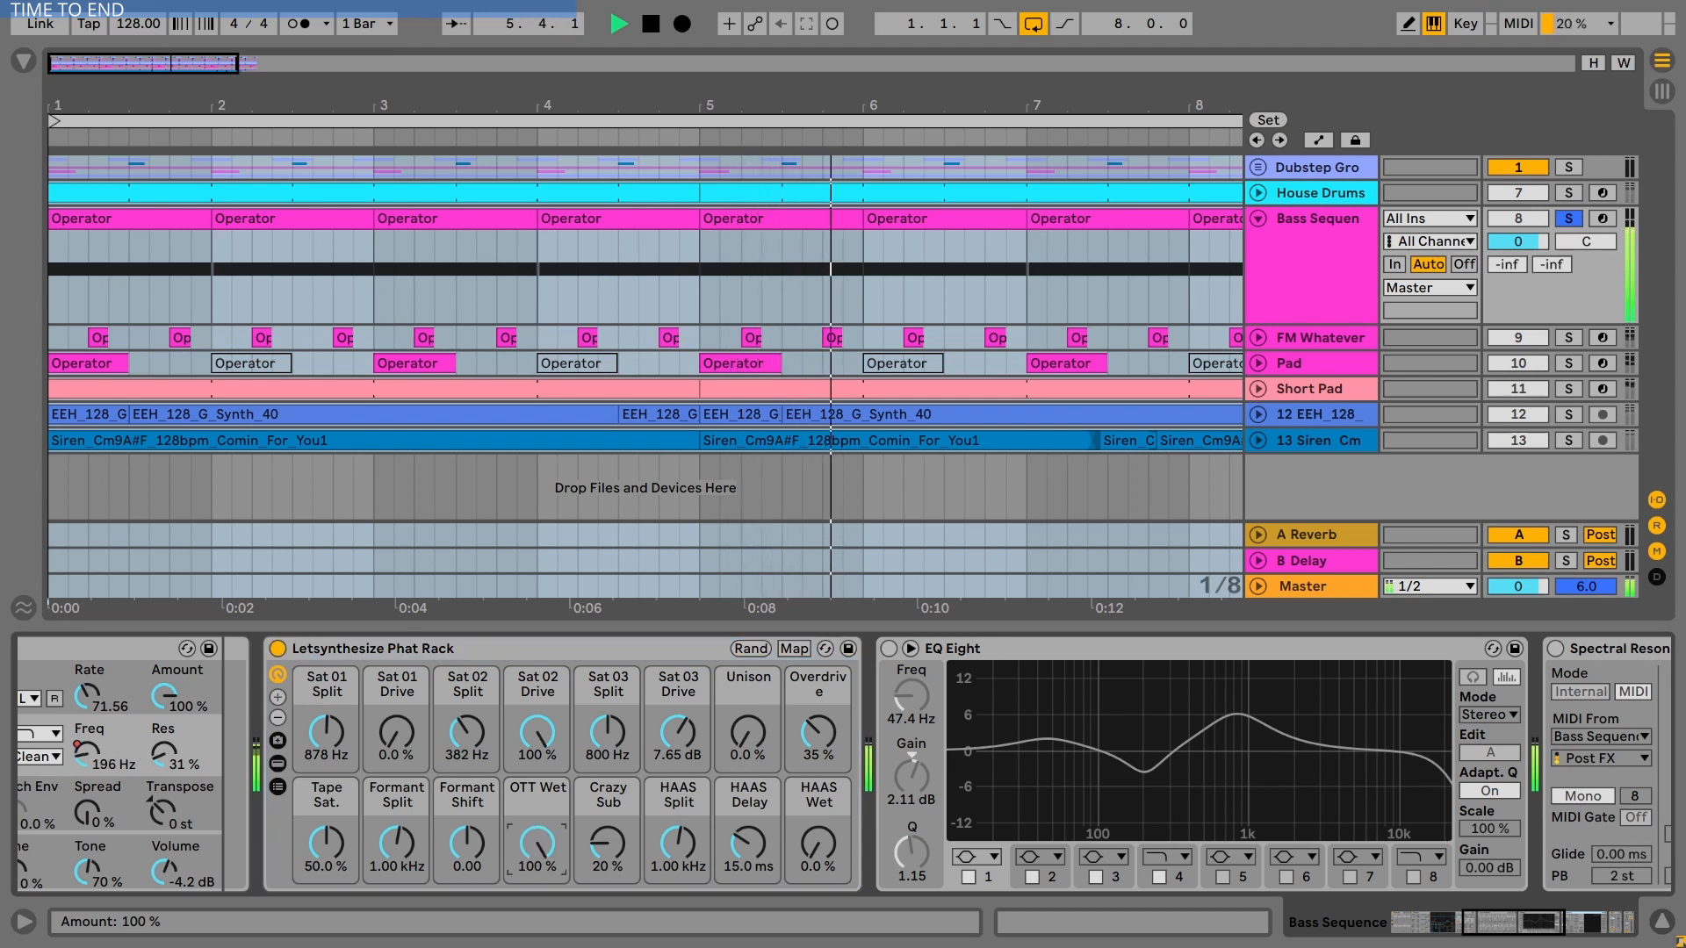
left_click(553, 648)
key("space")
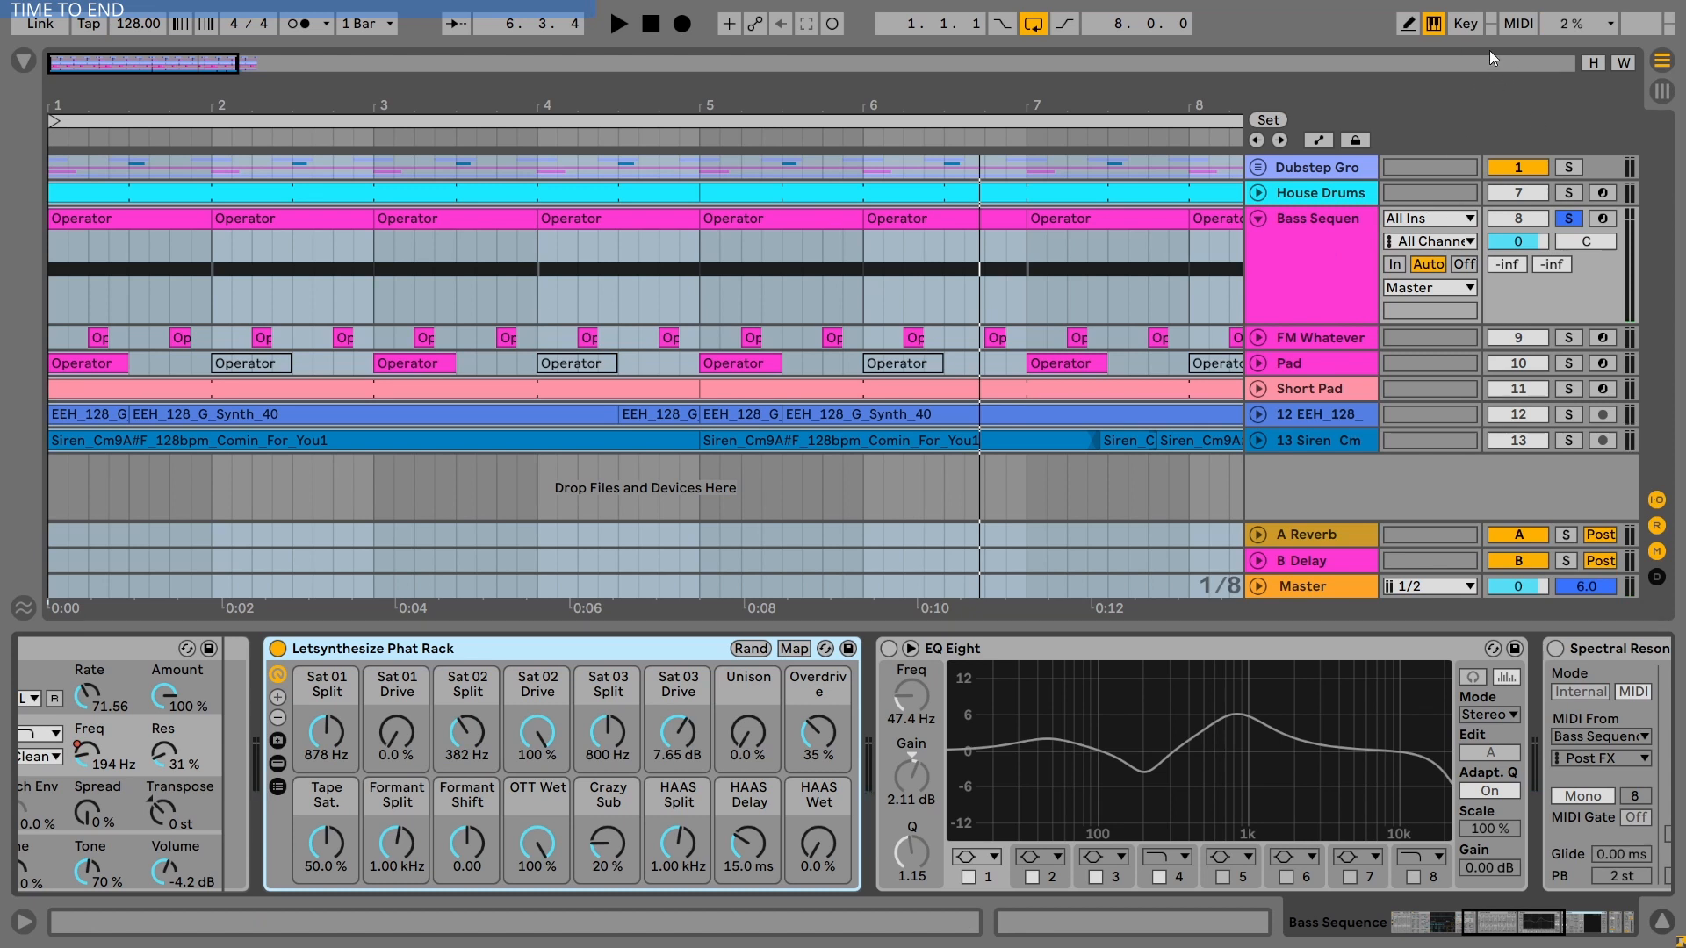
Step: Activate the EQ Eight on the Bass Sequence track, select its third band and play the bass through it
left_click(894, 645)
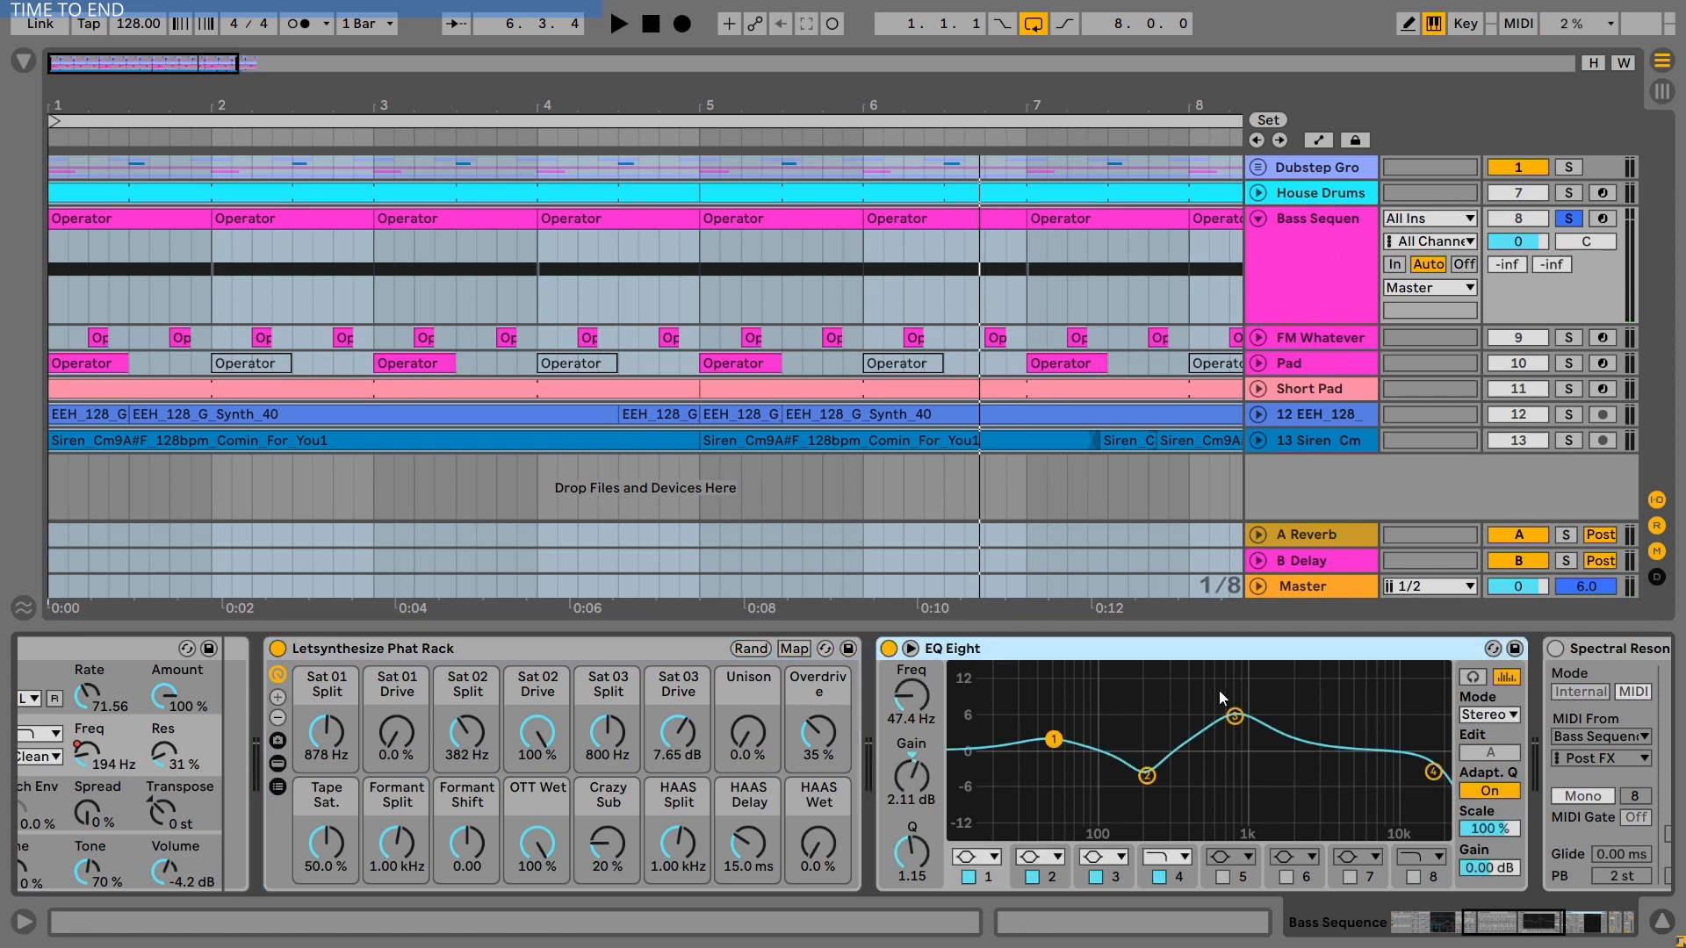
key("space")
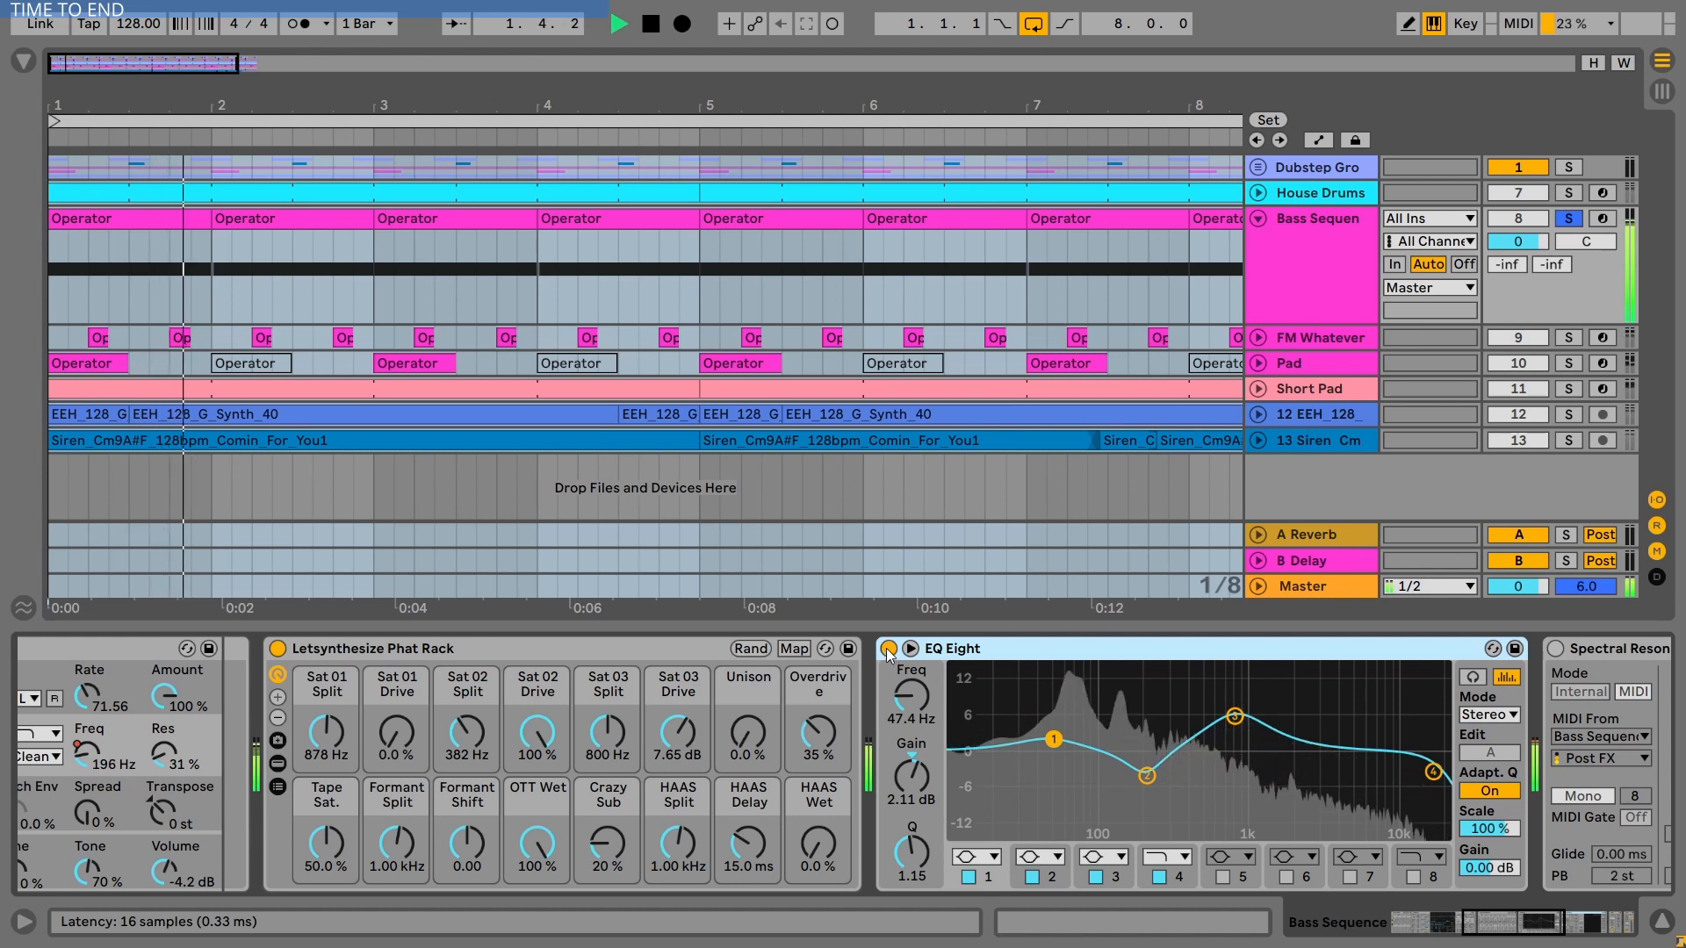
key("space")
left_click(1234, 716)
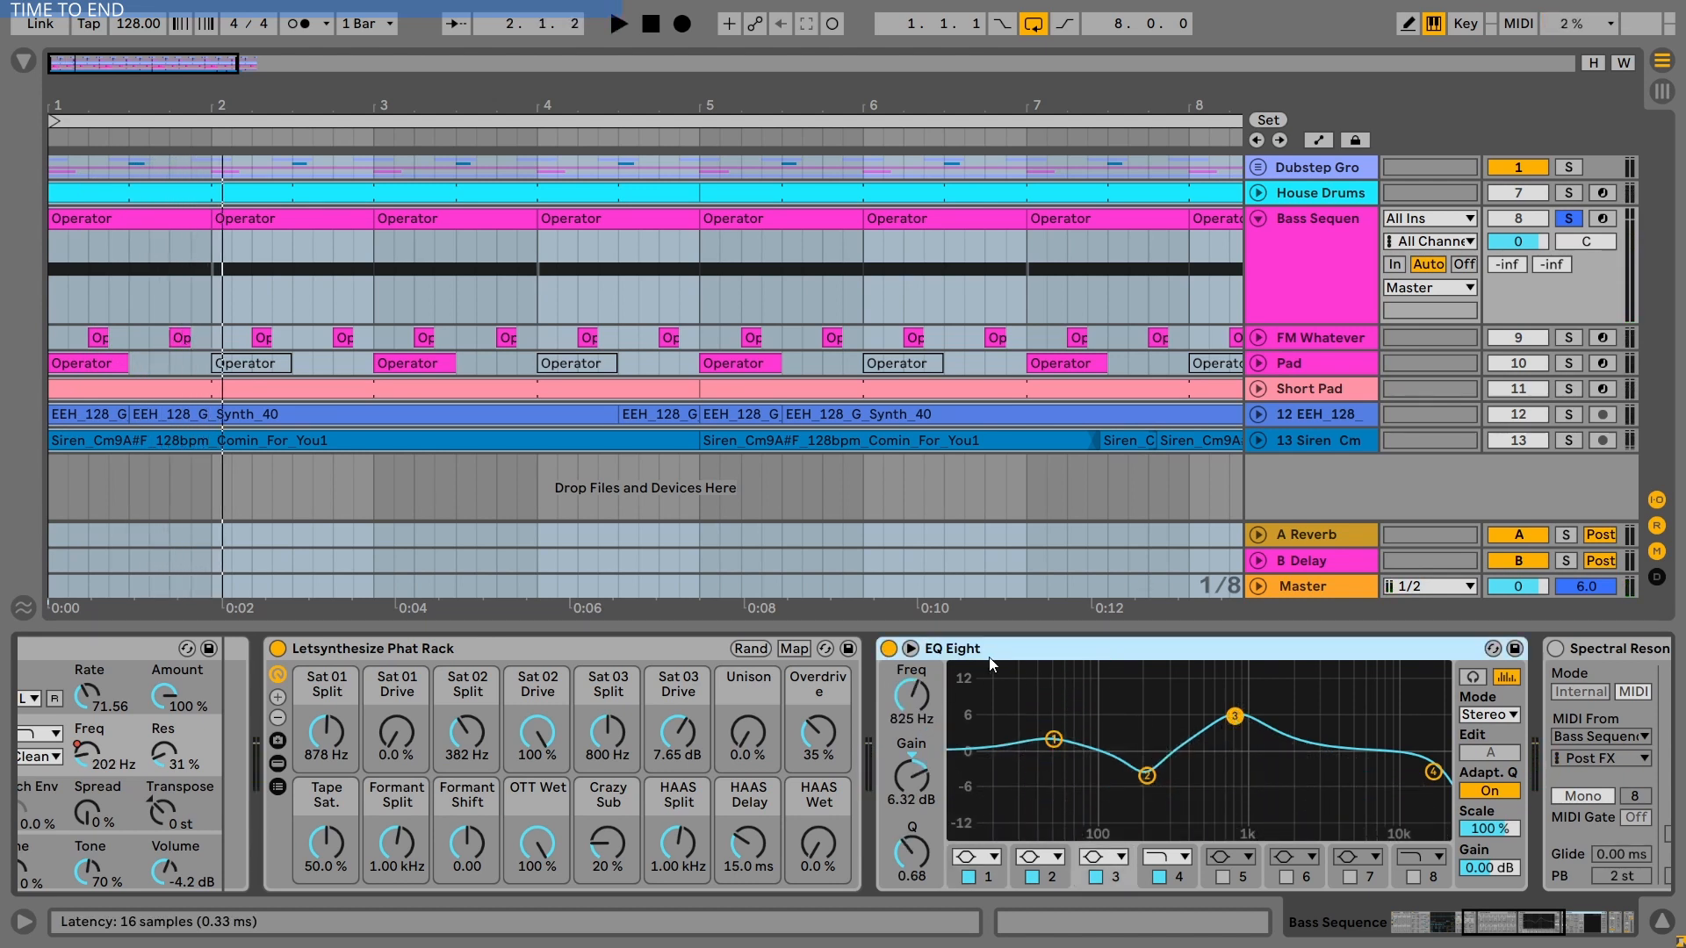
key("space")
left_click(1532, 933)
key("space")
left_click(957, 648)
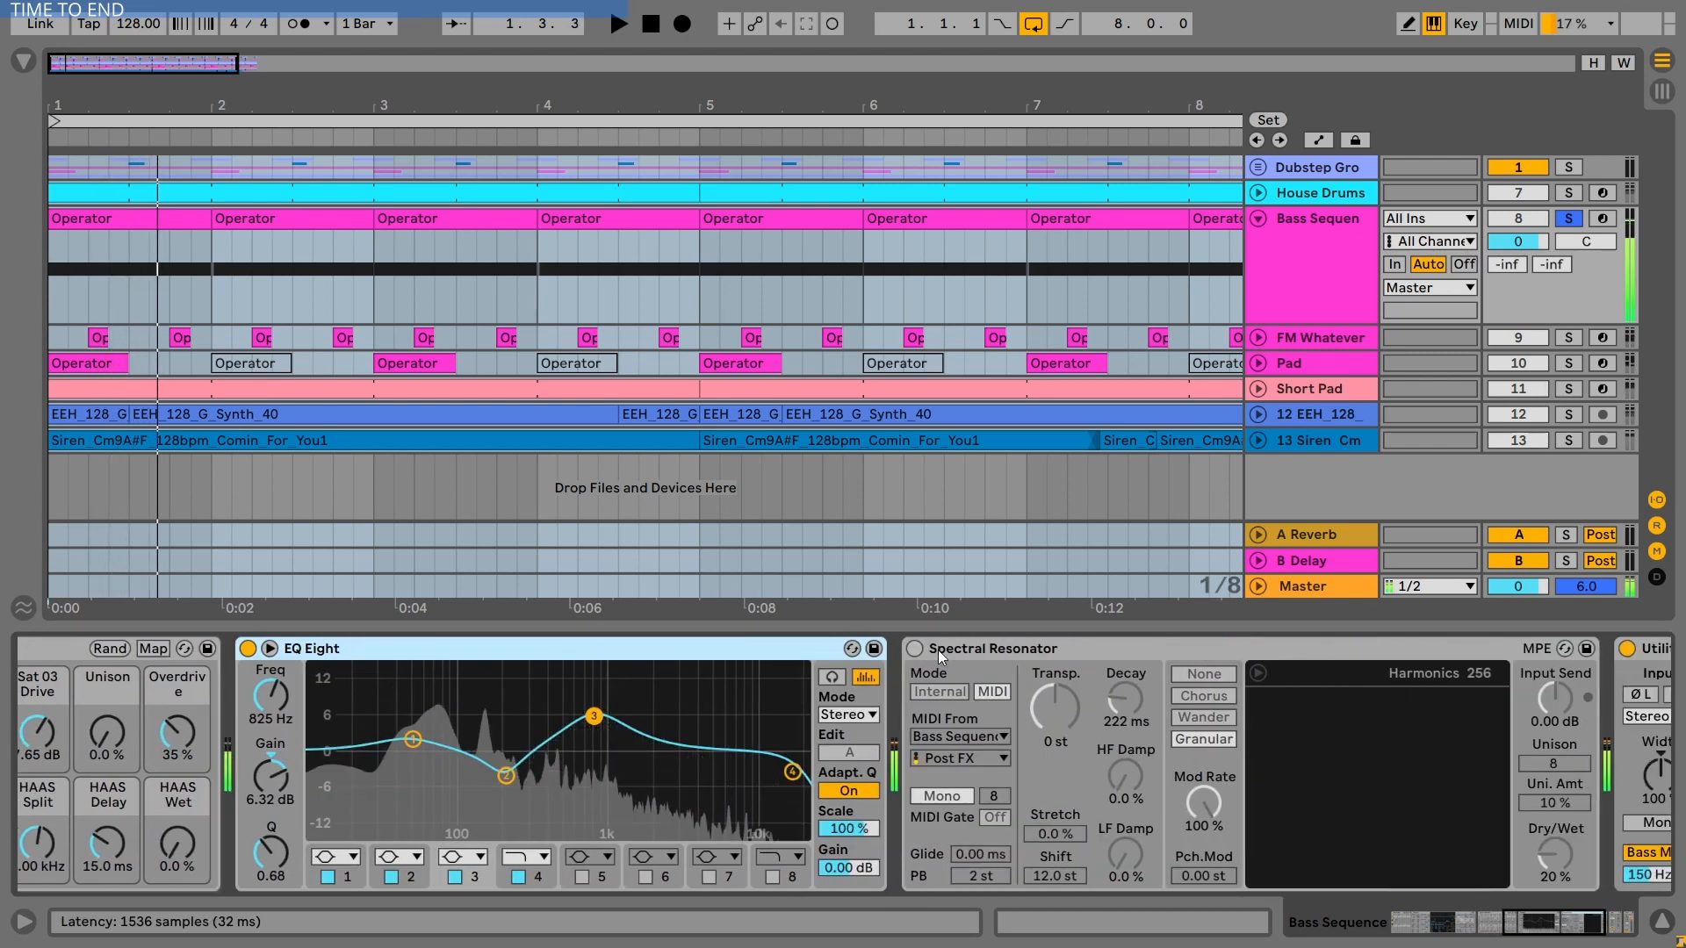
Step: Activate the Spectral Resonator and play the bass from bar 1, comparing the device bypassed and active
left_click(1242, 650)
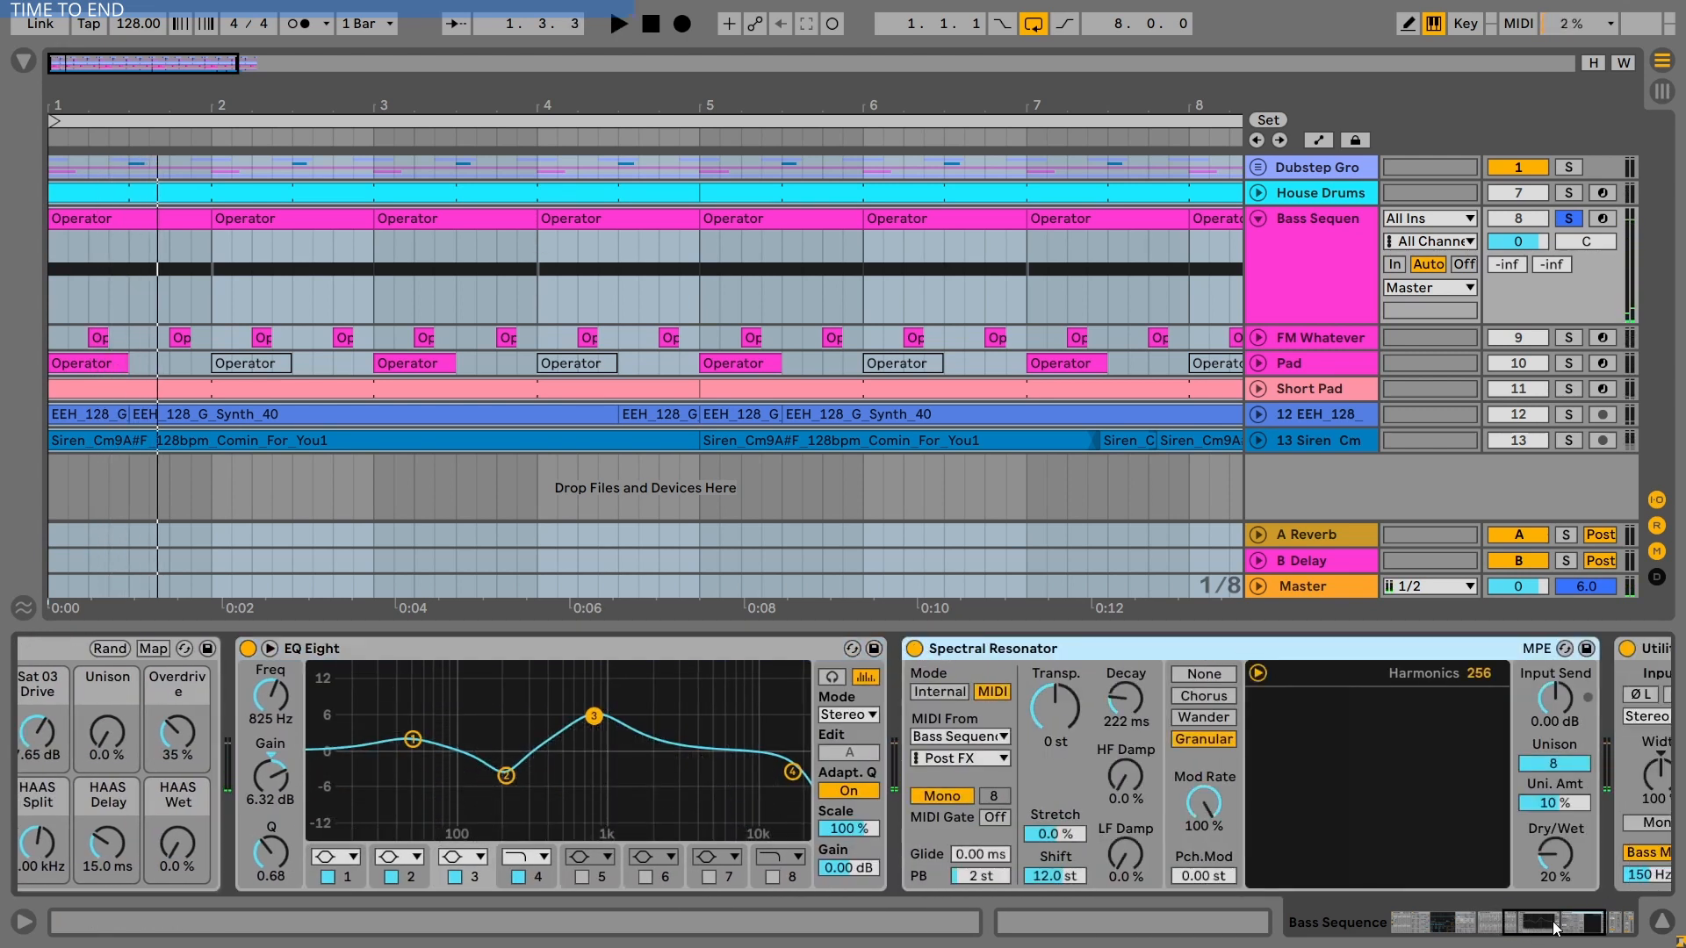
left_click(1554, 929)
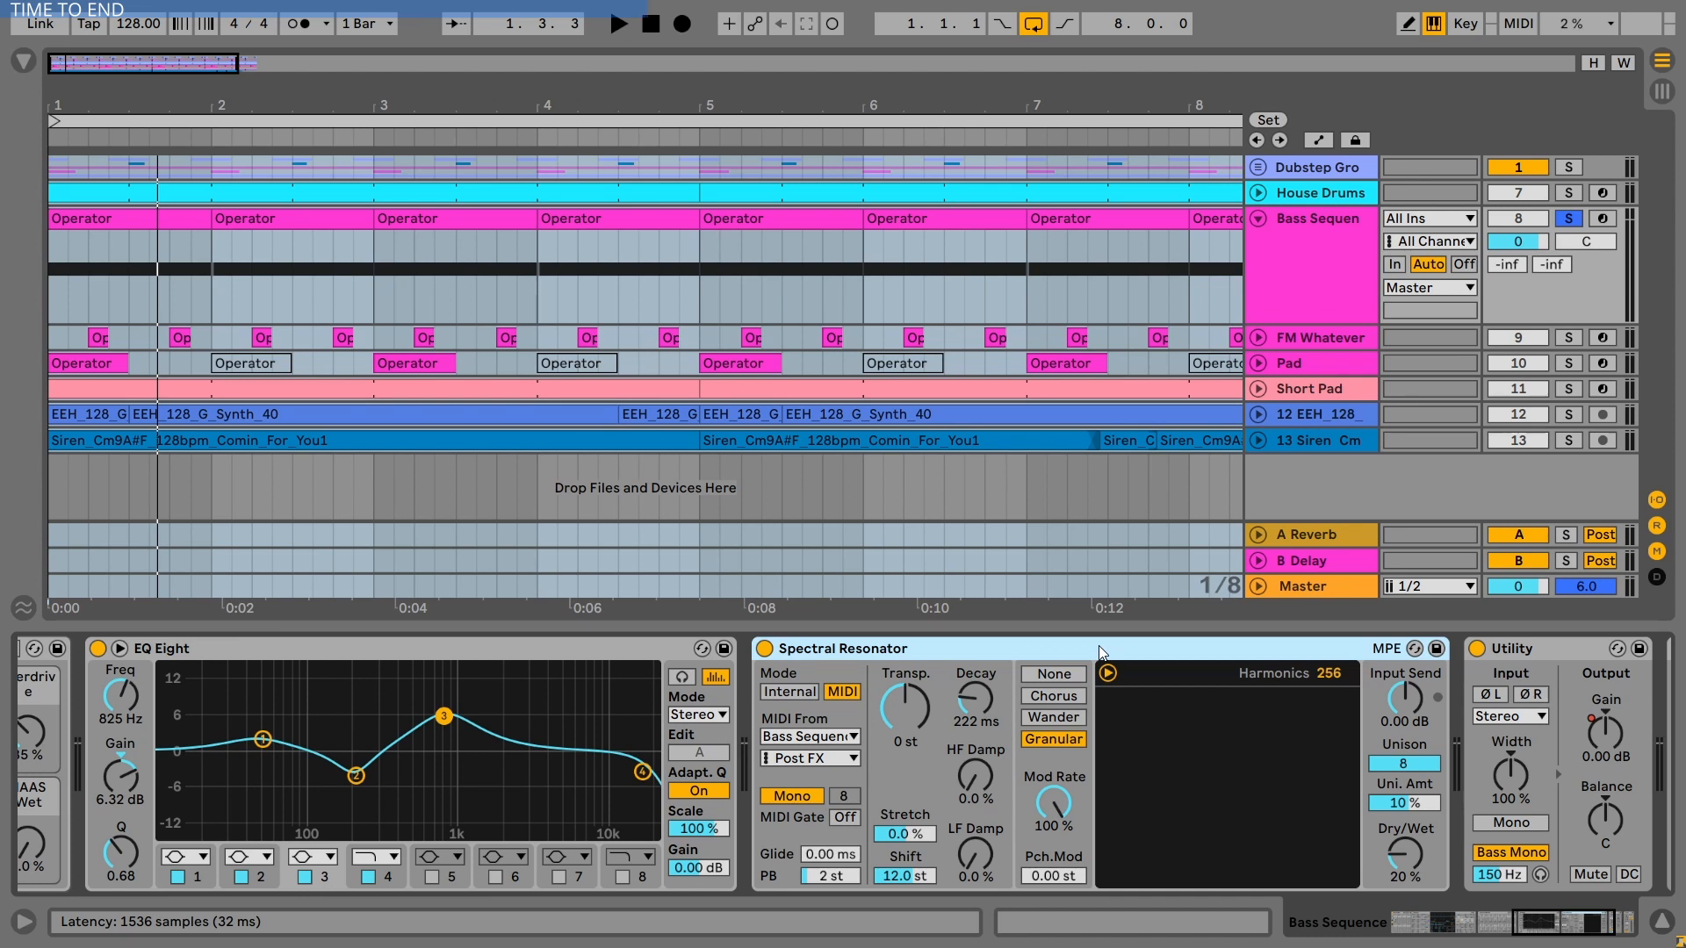
key("space")
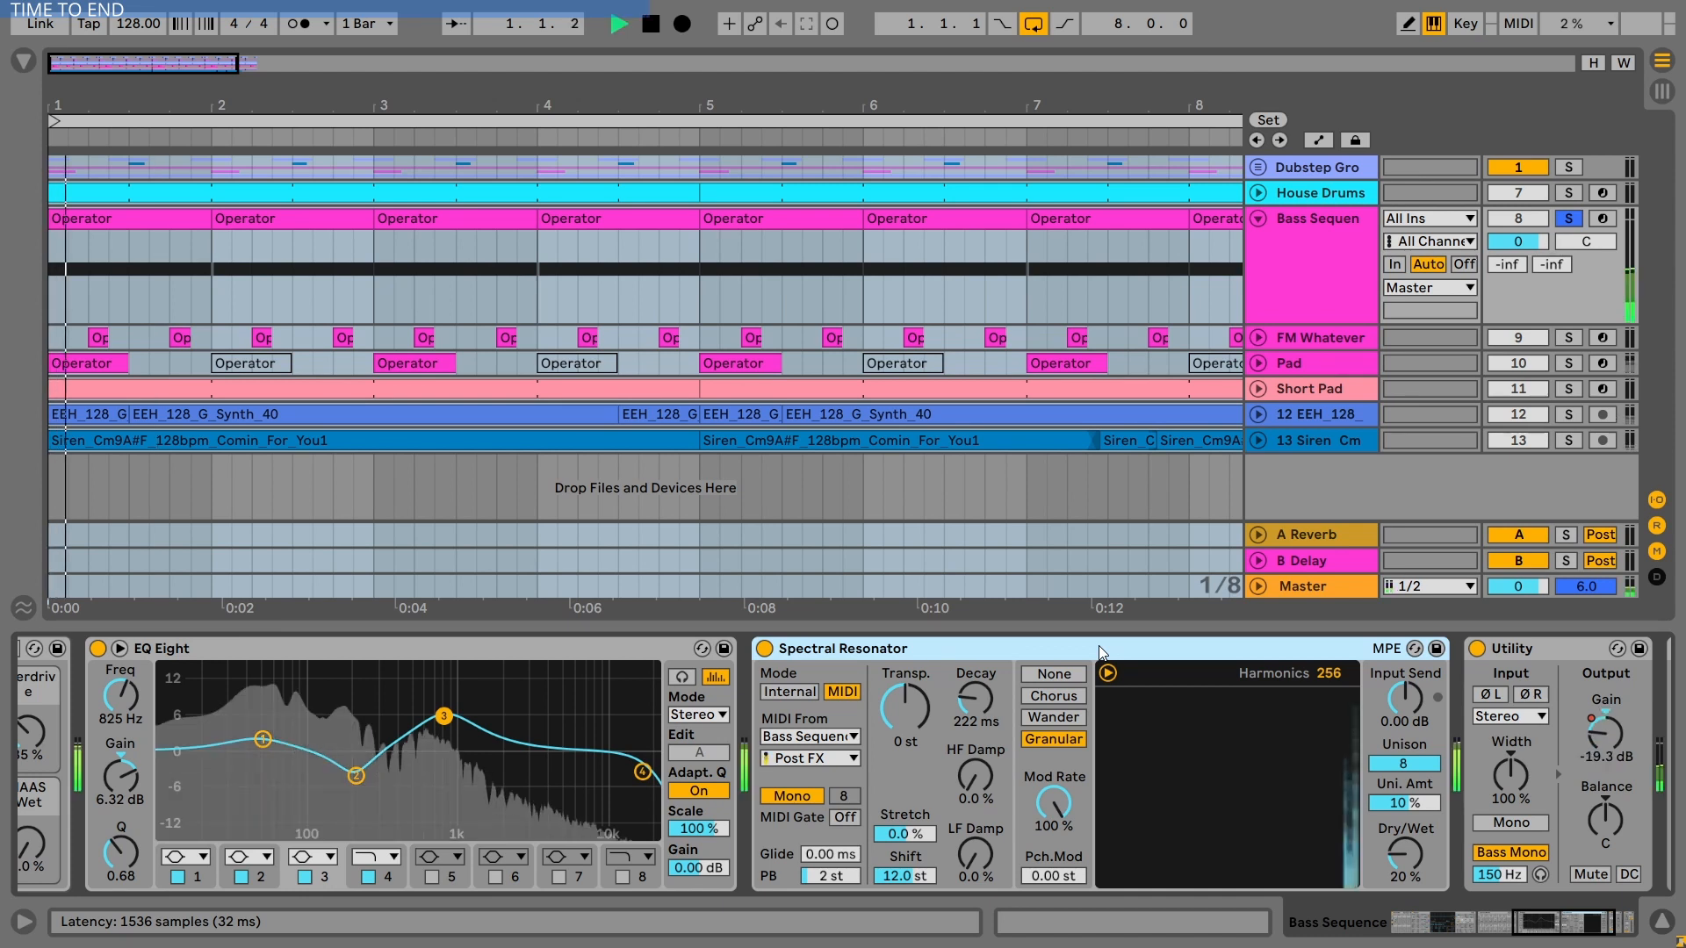
left_click(768, 650)
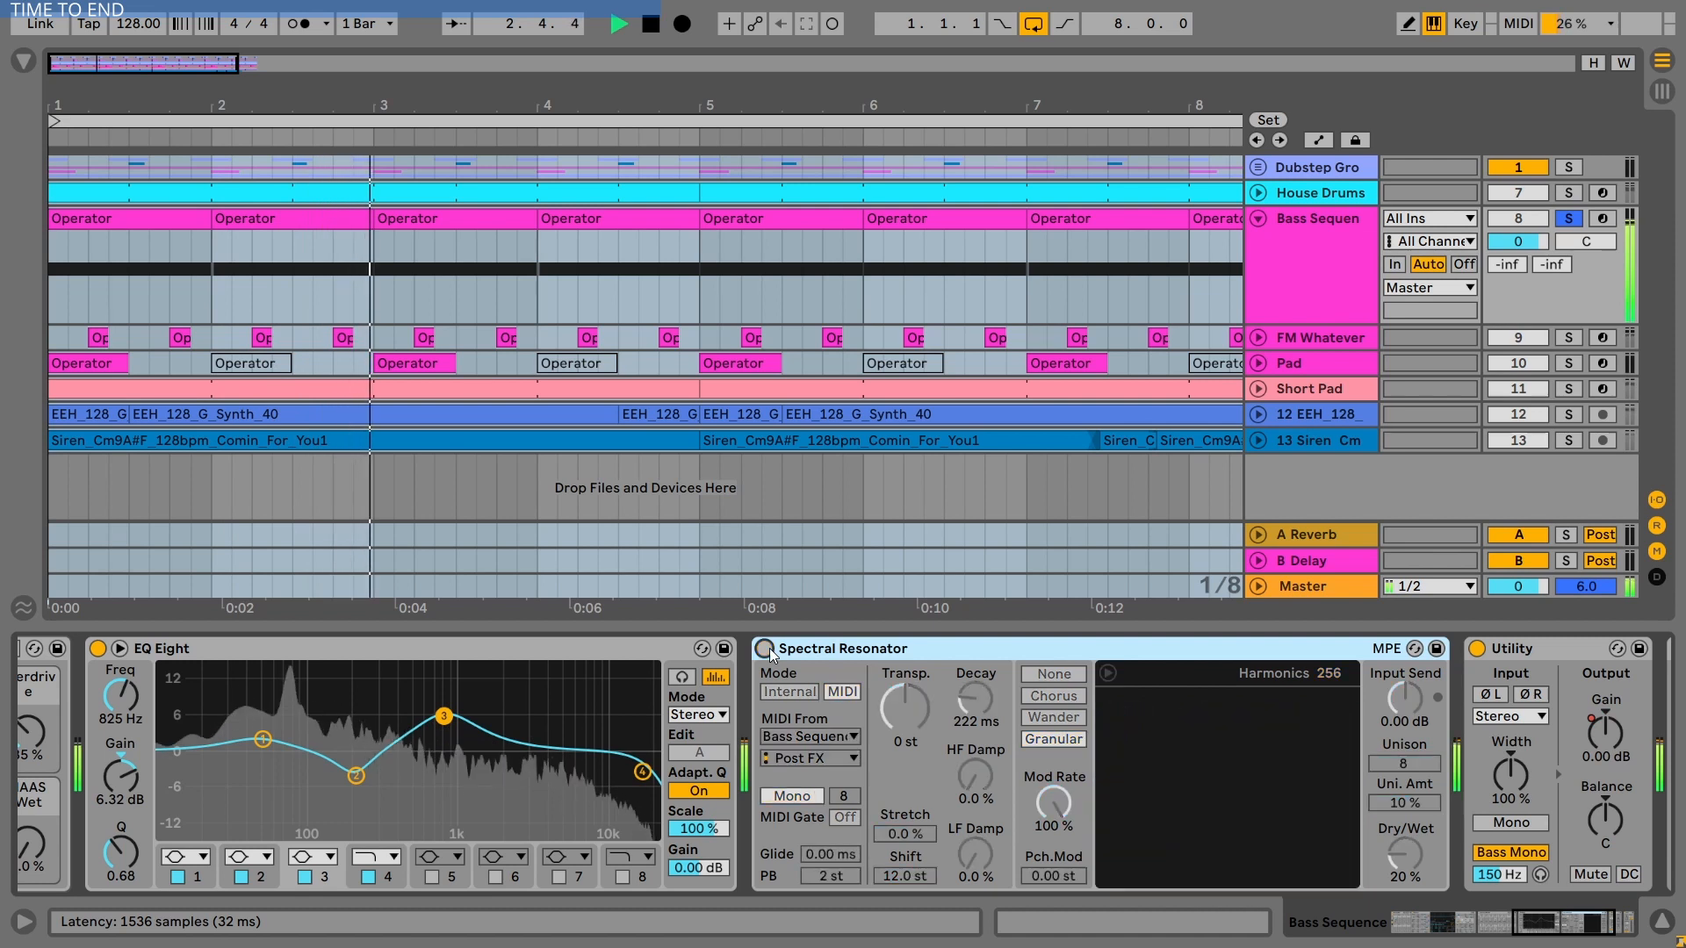
left_click(766, 649)
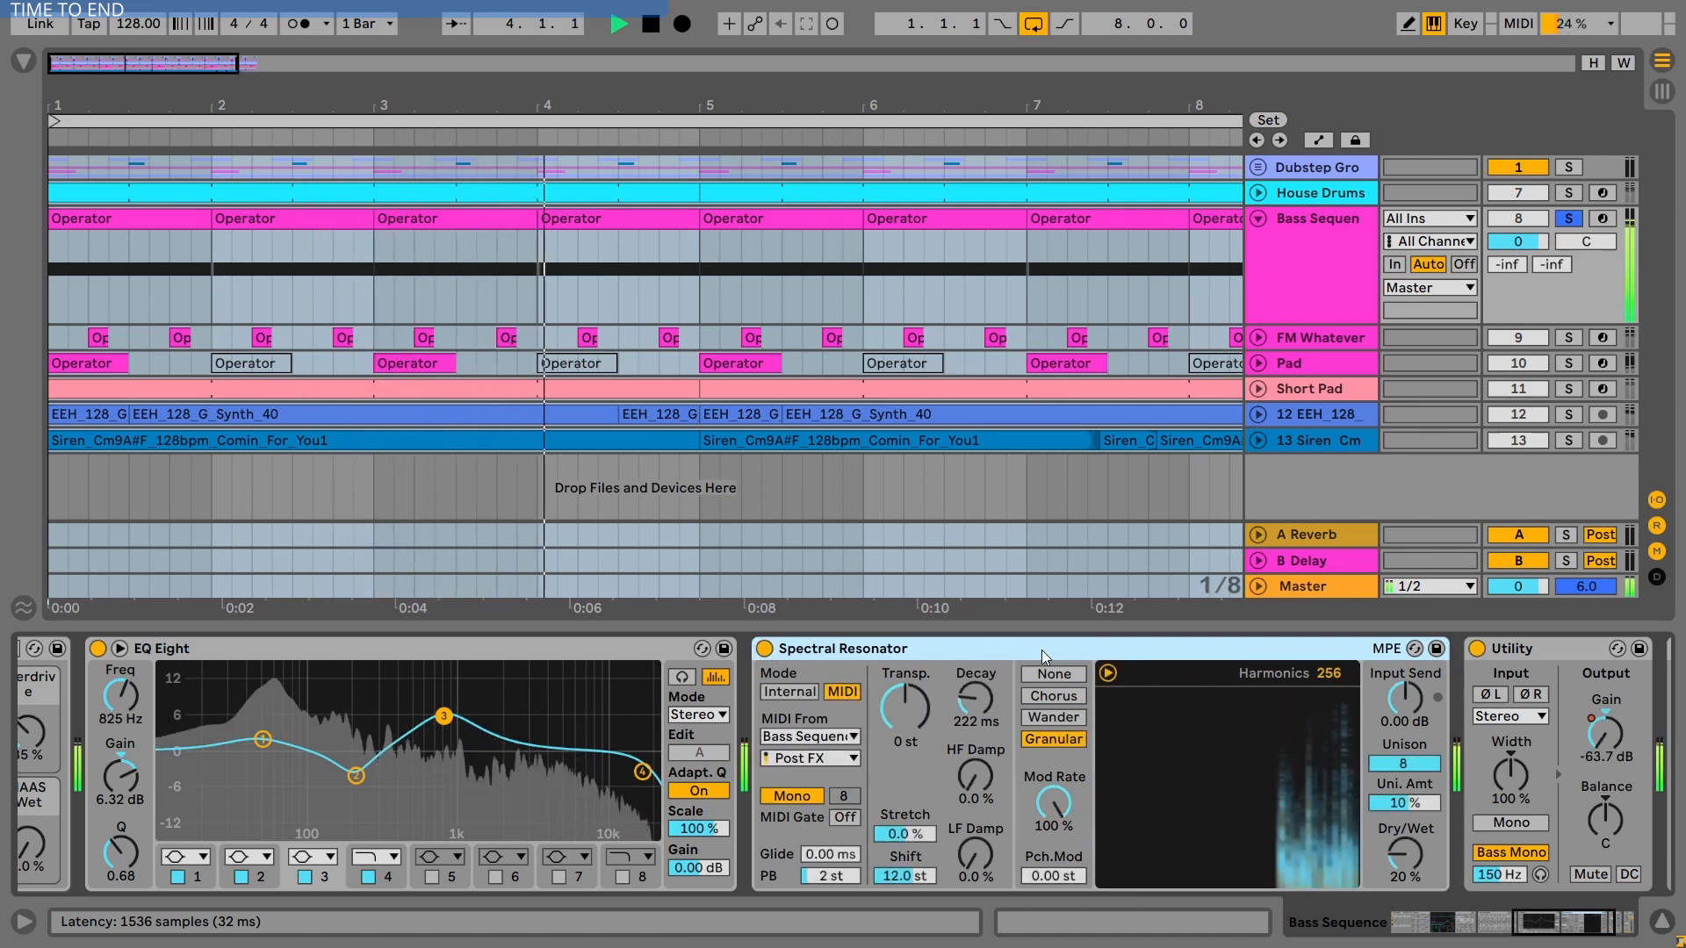
Step: Try the Spectral Resonator at 100% Dry/Wet, stop playback and undo the change
left_click_drag(1405, 856, 1405, 773)
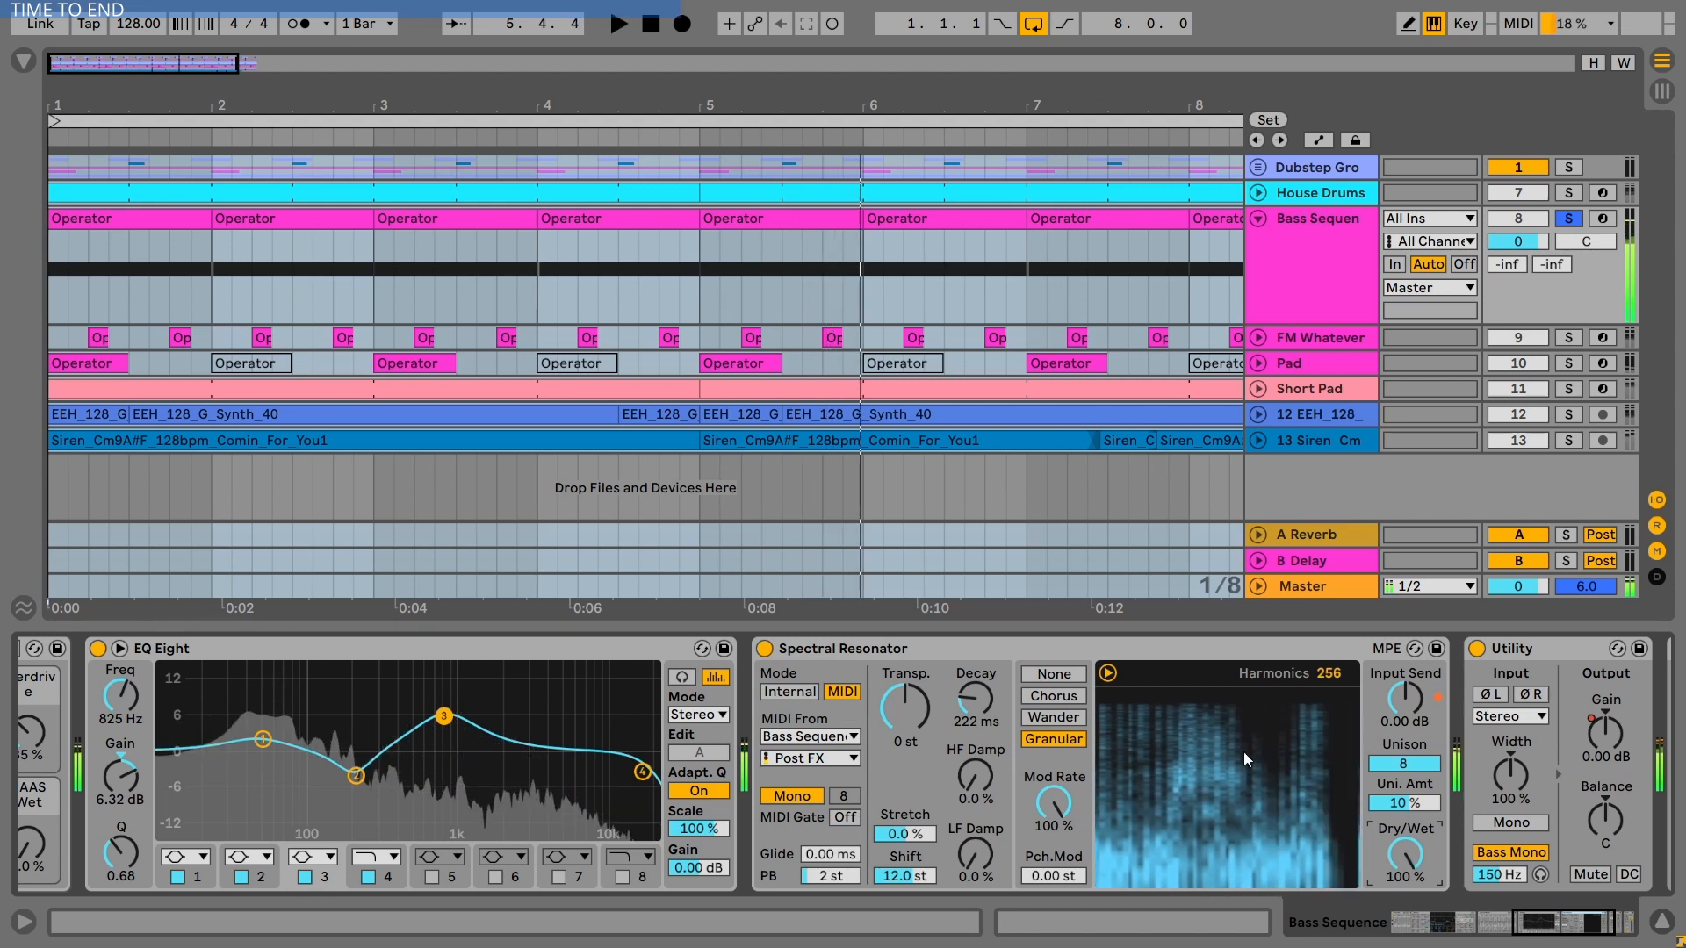
key("ctrl+z")
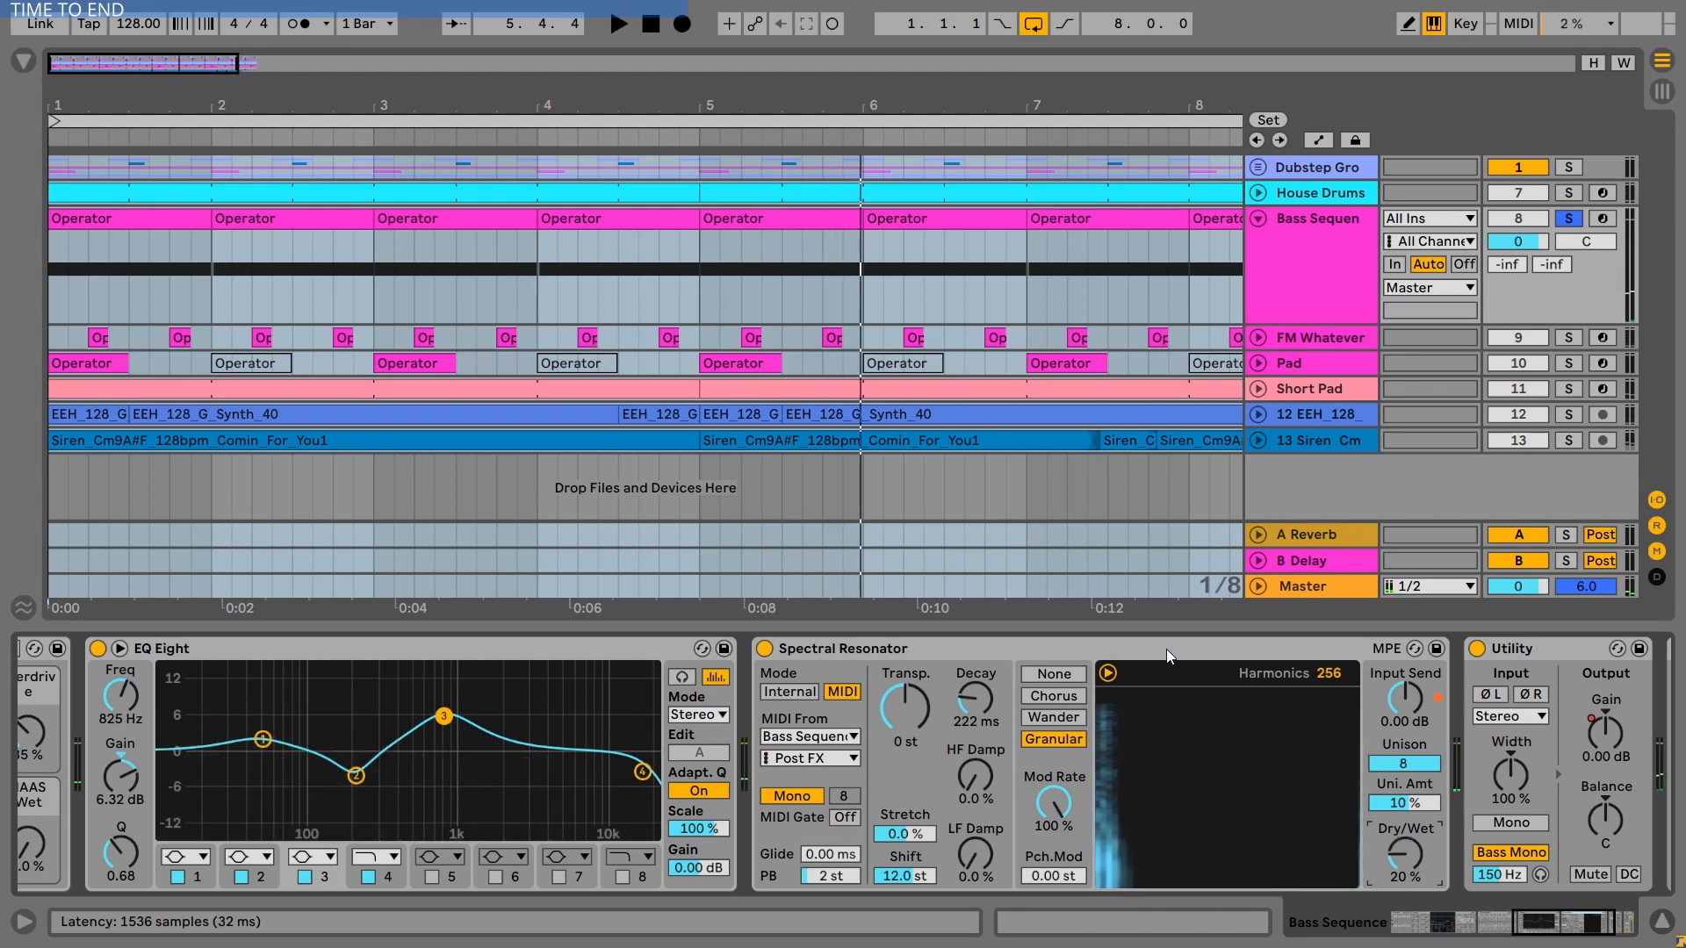
left_click(1166, 655)
Step: Show oscillator A's envelope settings in the bass Operator, examine its Beat loop and Repeat rate, and play a test note
left_click_drag(1592, 922, 794, 756)
left_click(587, 871)
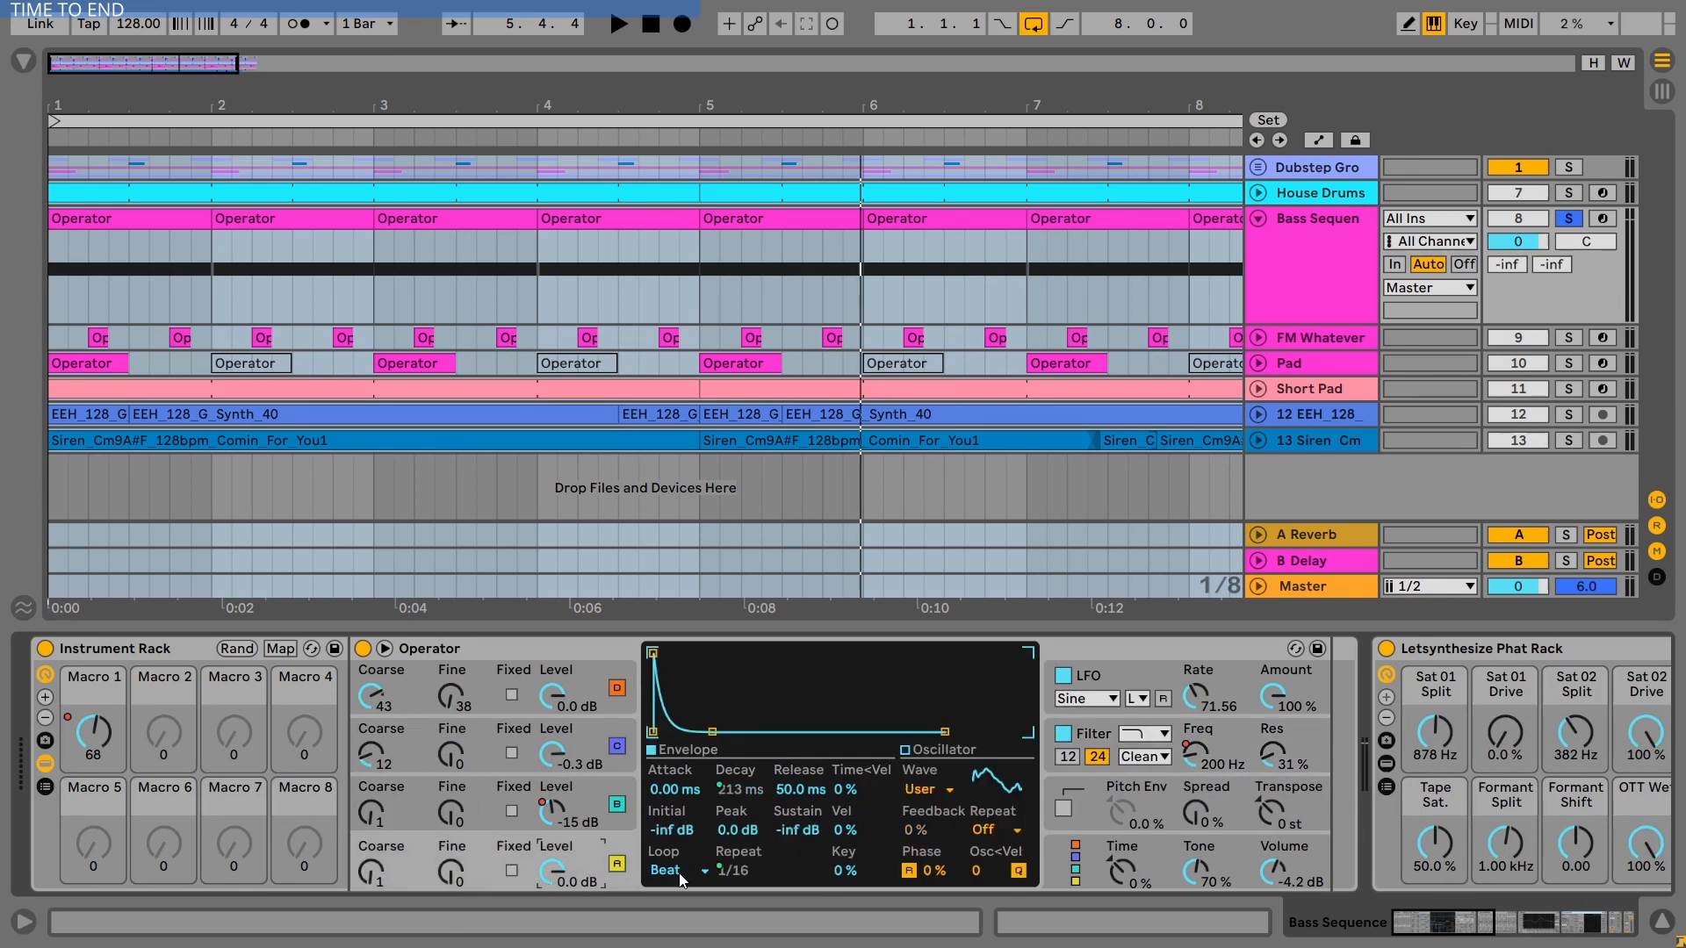
left_click(680, 873)
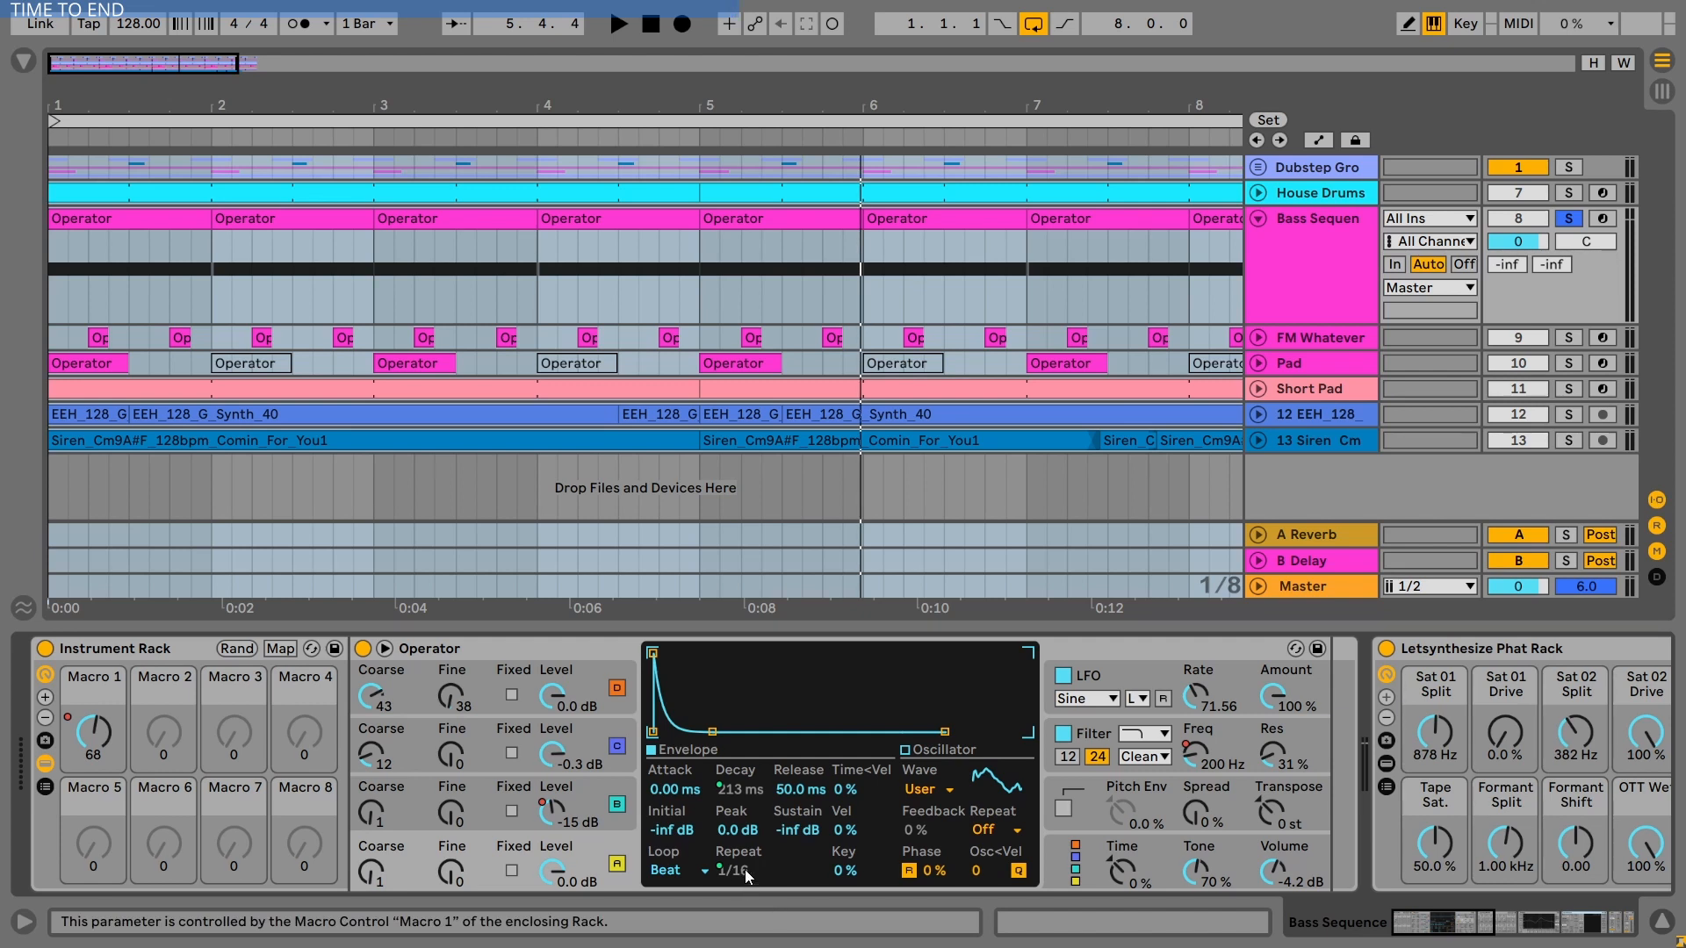
key("a")
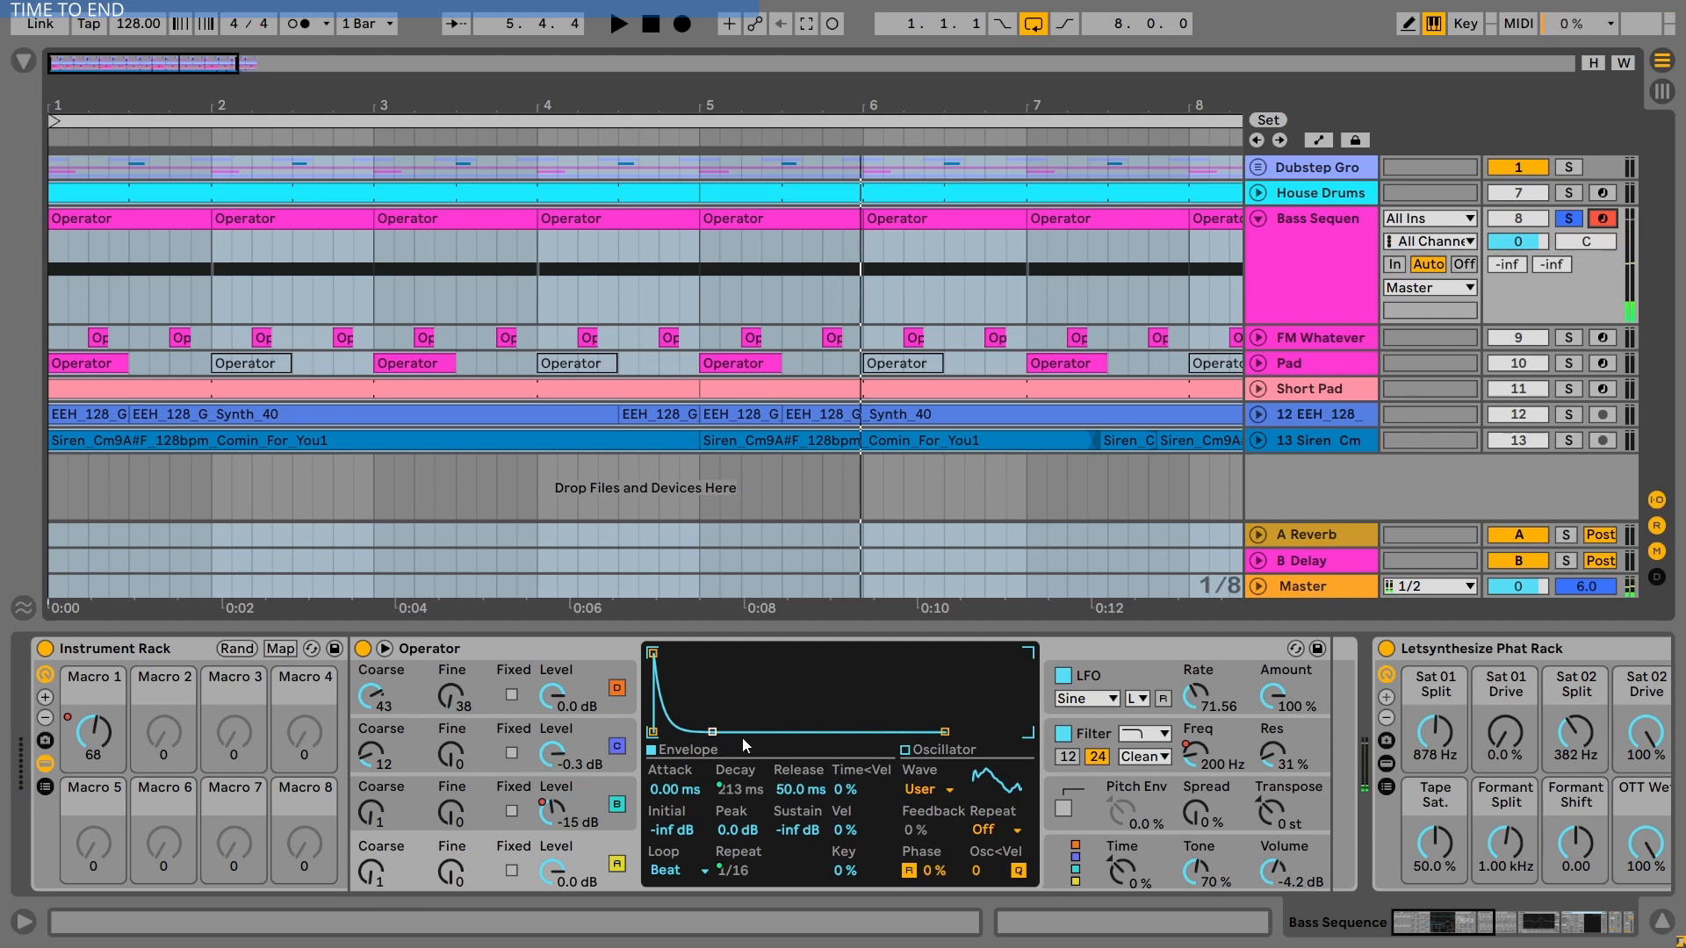
Step: Try sustain at 0.0 dB on Operator's oscillators A and C, with oscillator C's attack at 0.00 ms
left_click_drag(713, 732, 712, 654)
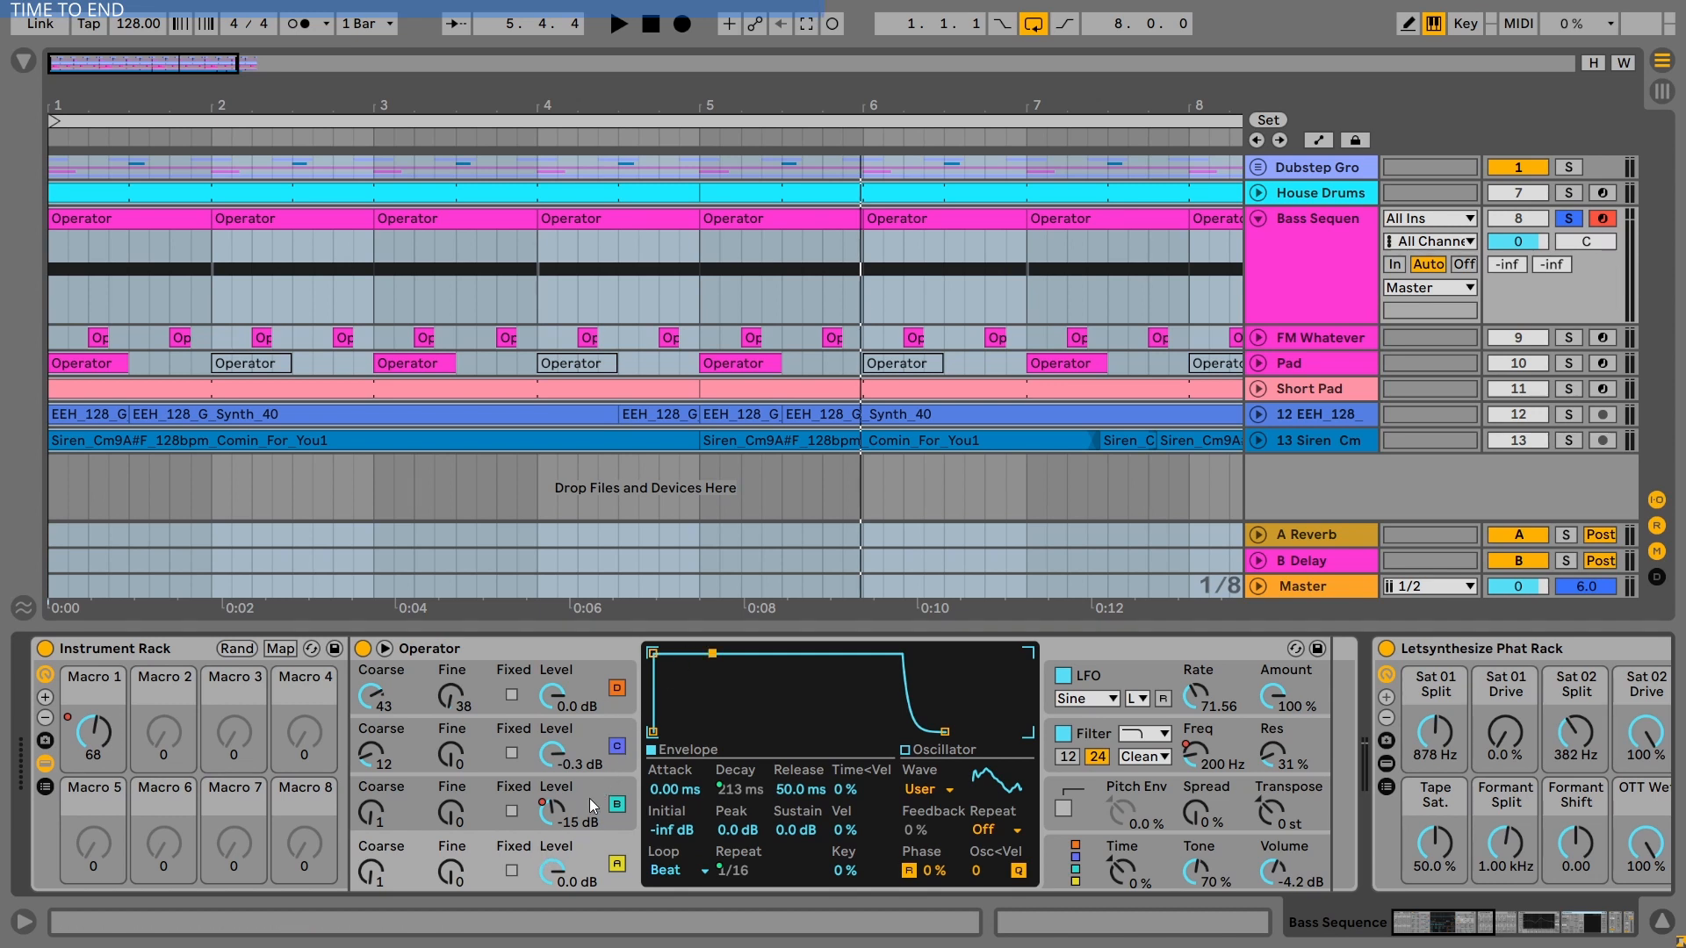
left_click(597, 738)
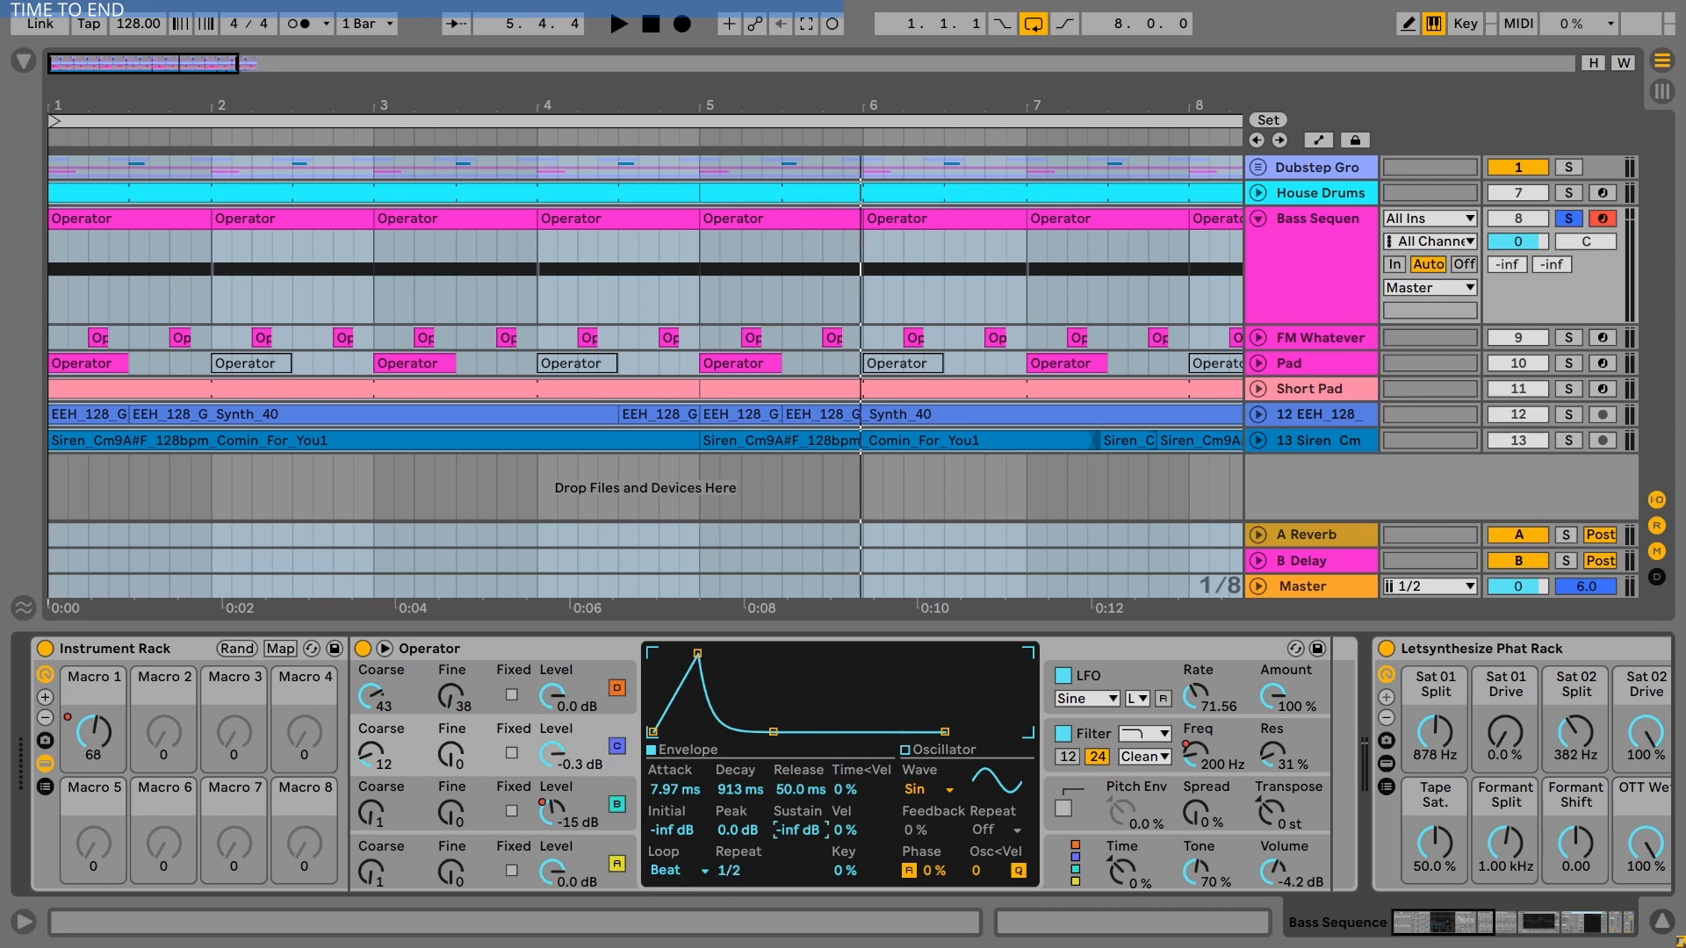
left_click_drag(797, 830, 793, 820)
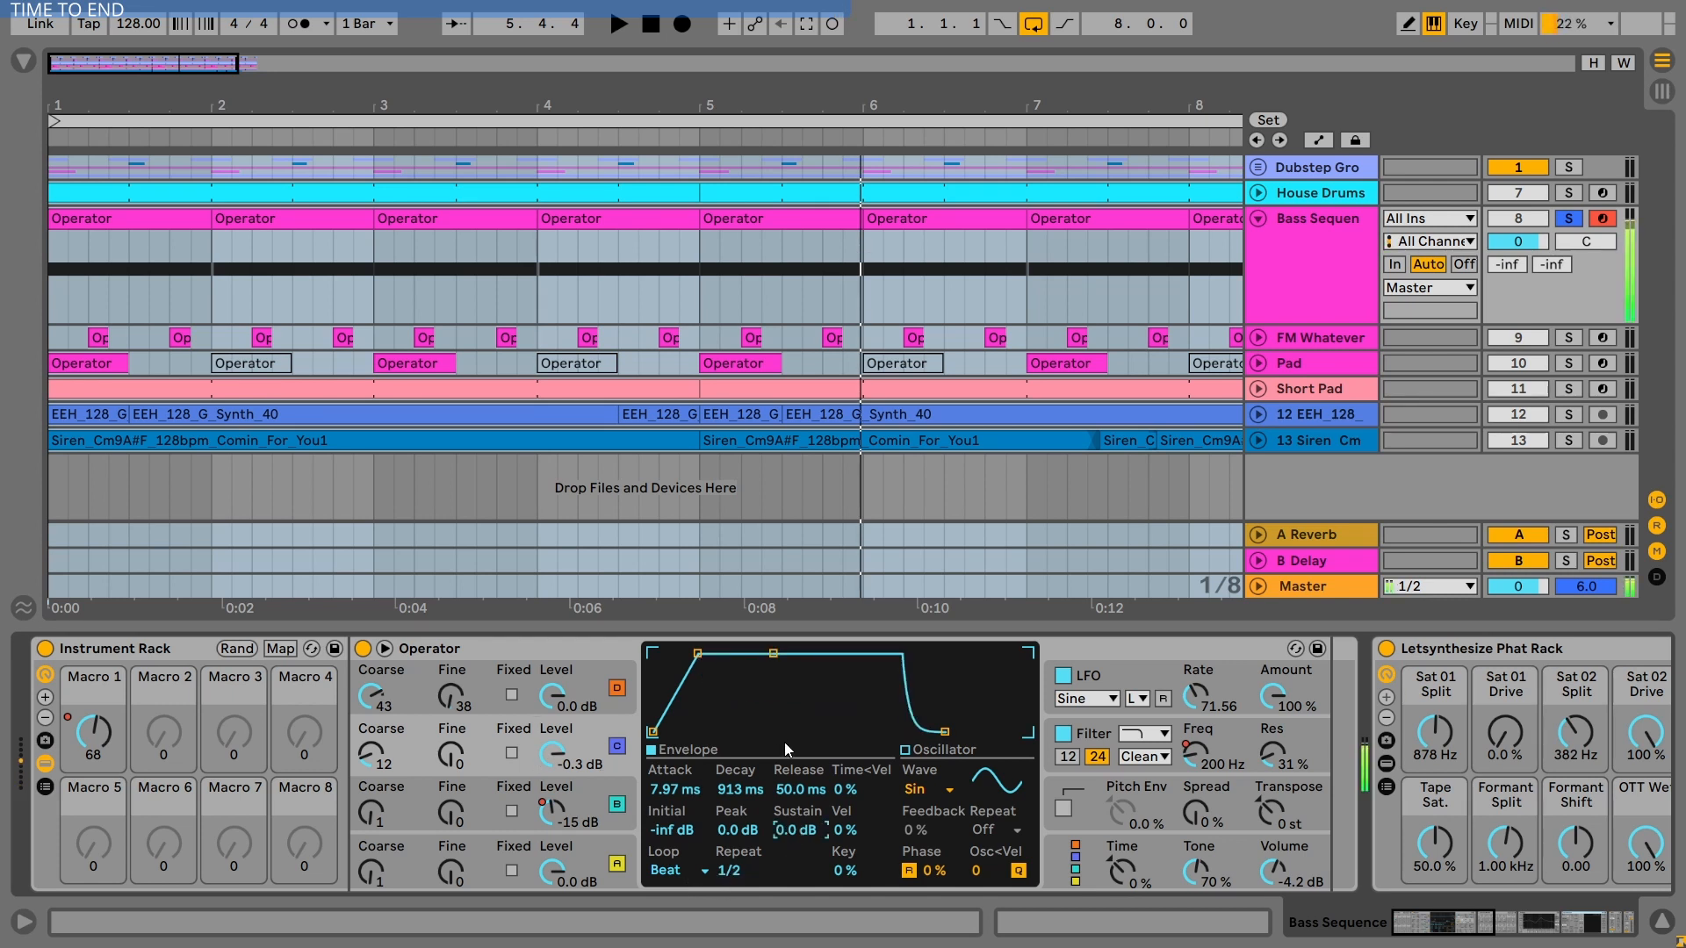
left_click_drag(652, 788, 652, 860)
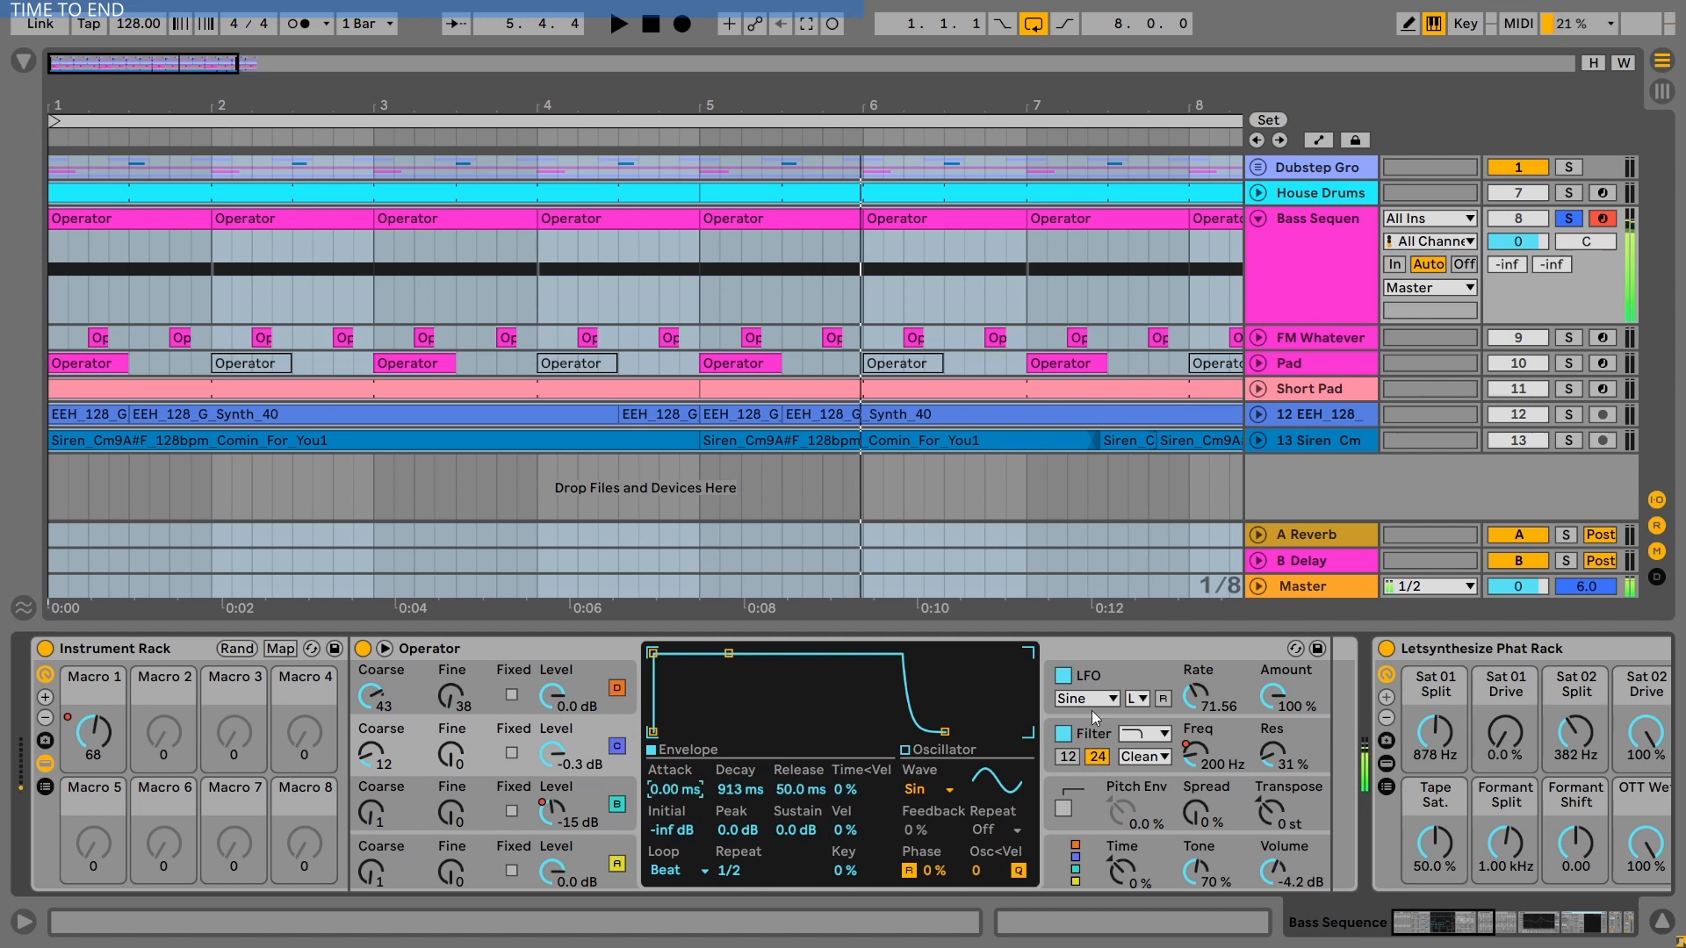
Step: Switch Operator's LFO off and back on to compare the bass sound
left_click(1063, 677)
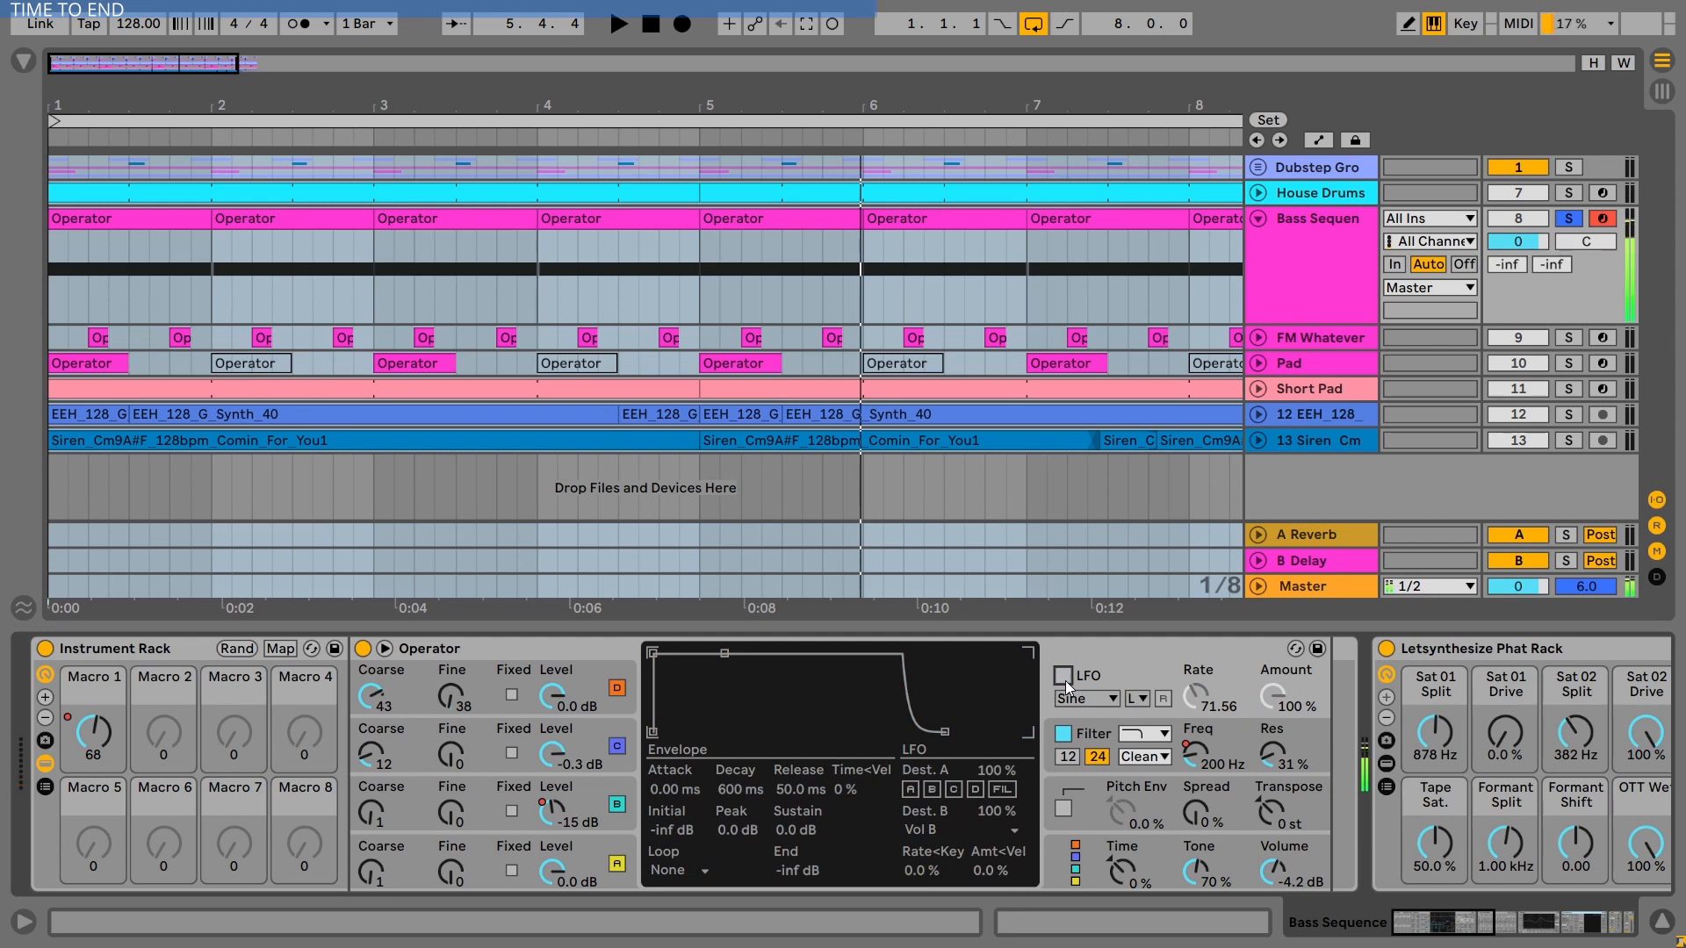
left_click(1066, 681)
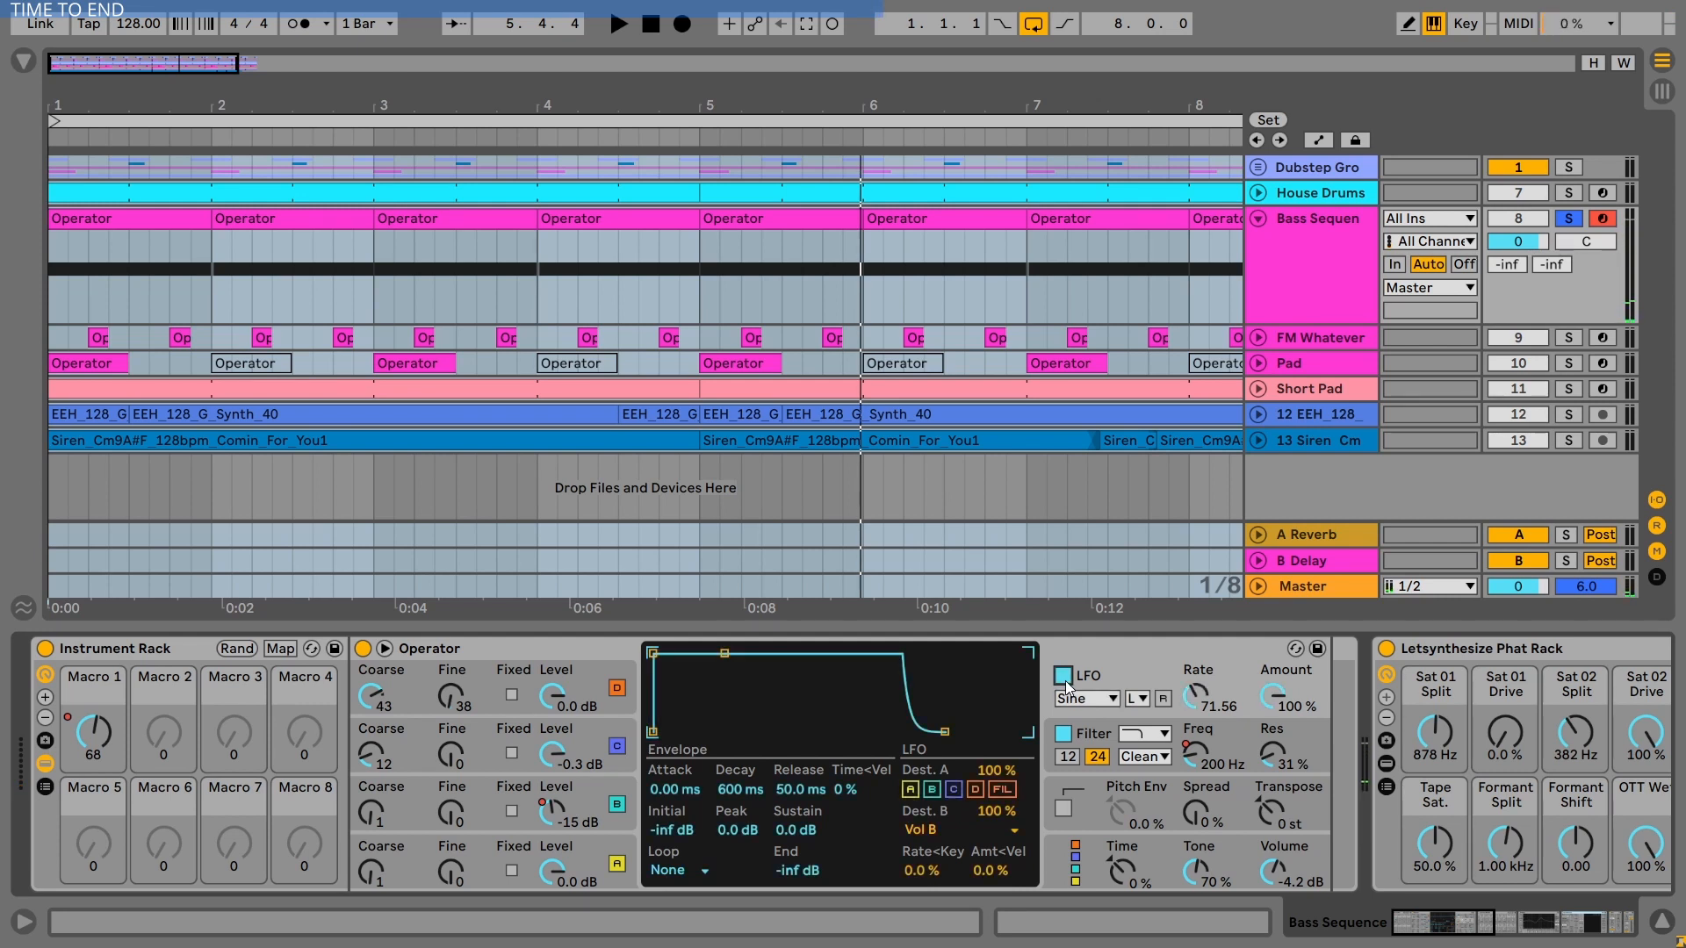
Step: Review the loop modes for oscillator A's envelope and choose Beat
left_click(634, 848)
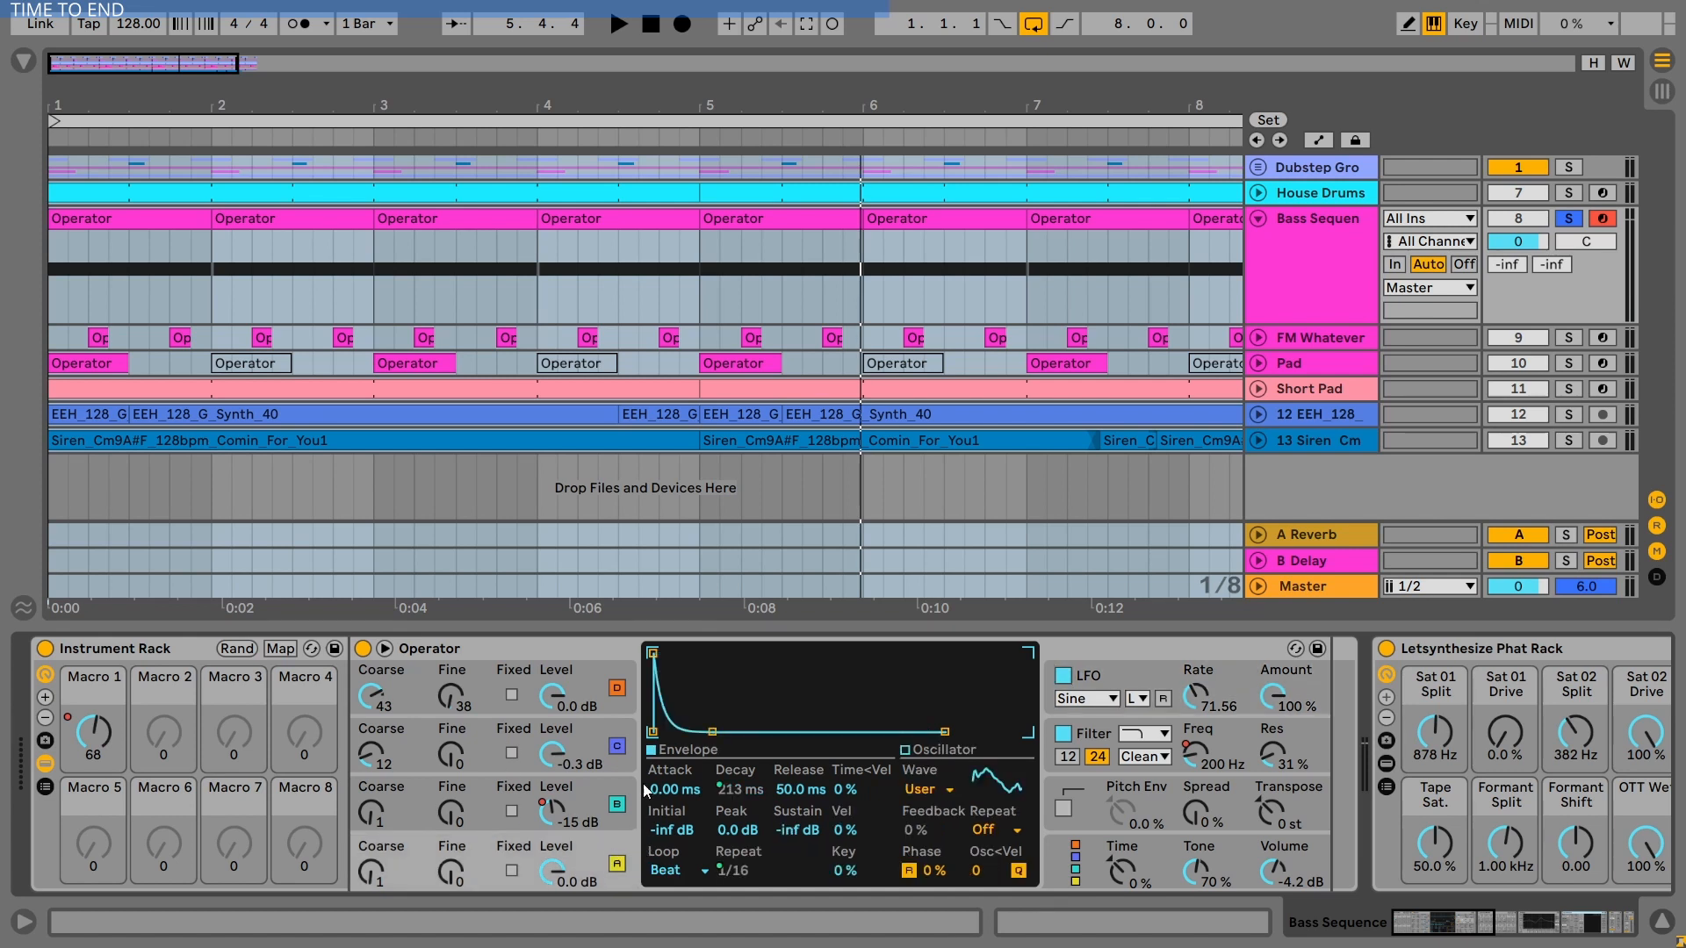
left_click(675, 869)
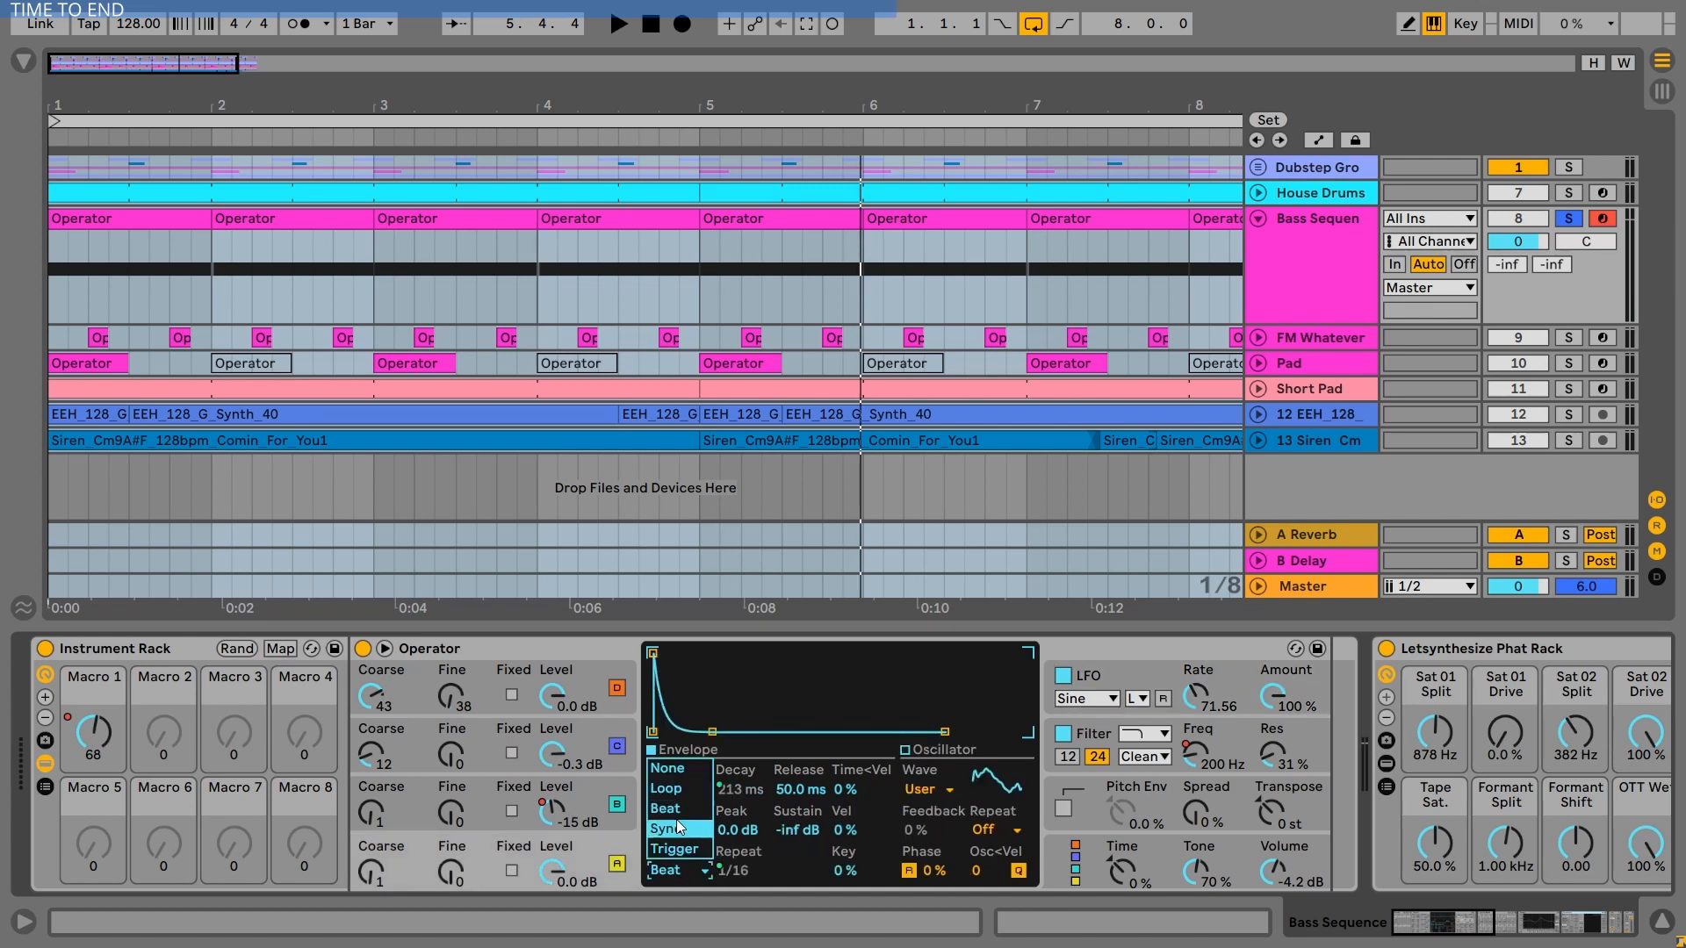
left_click(678, 813)
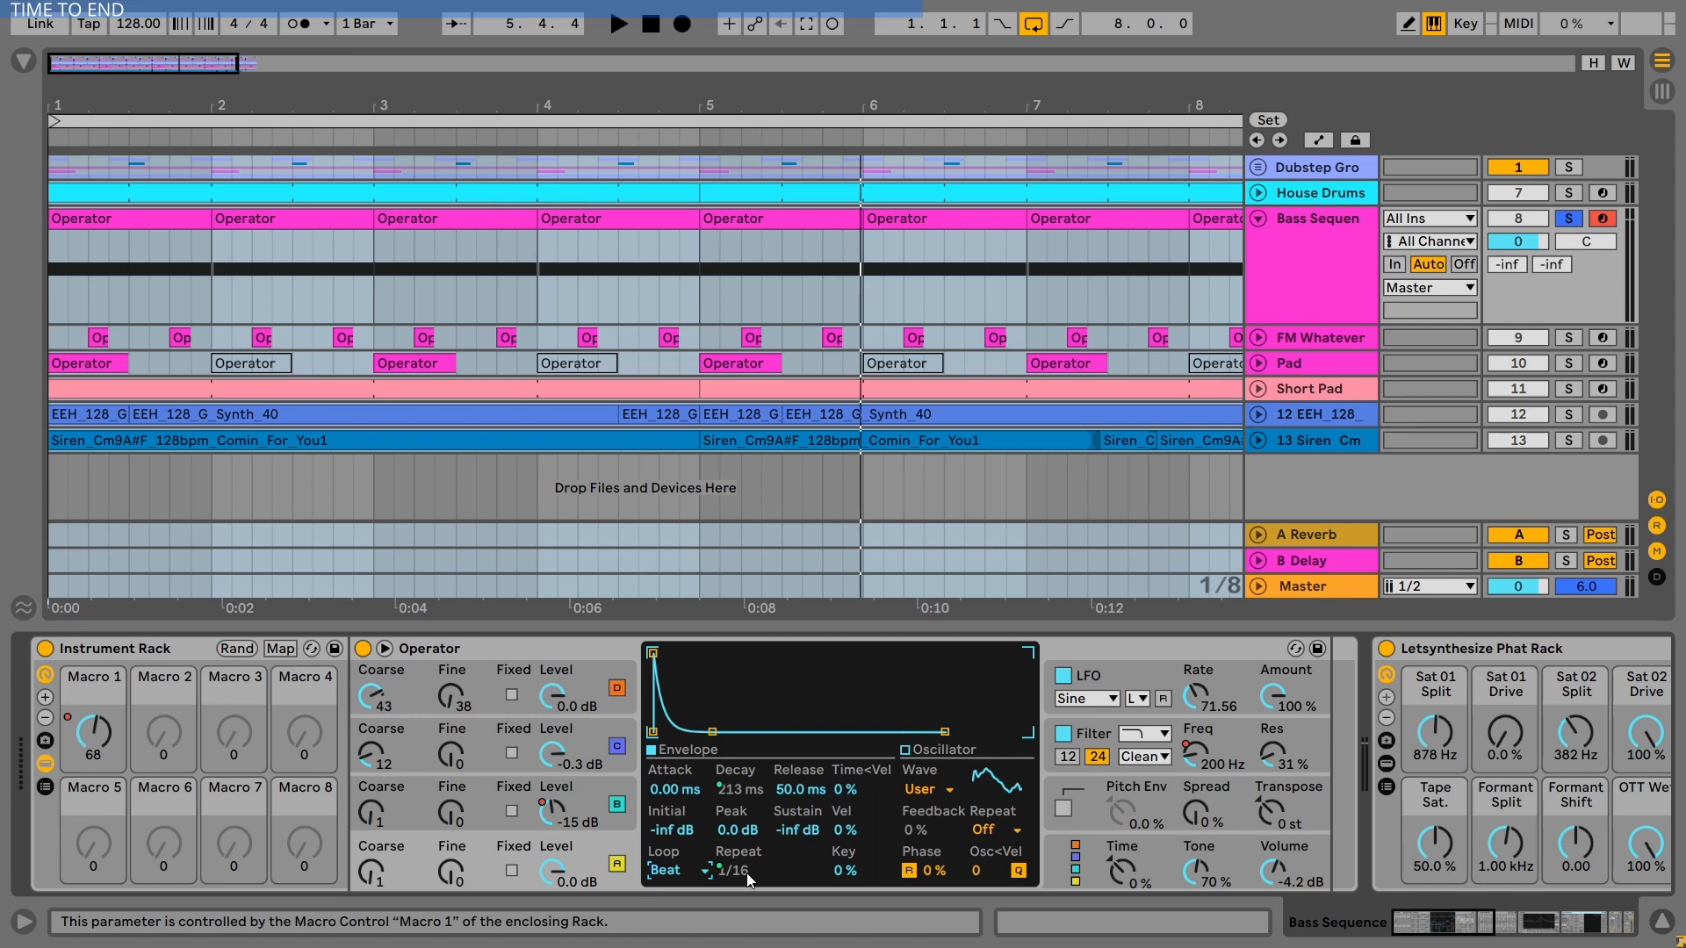
Step: Switch off Operator's oscillators B, C and D and play notes to hear oscillator A alone
left_click(617, 805)
left_click(617, 746)
left_click(618, 689)
left_click(576, 865)
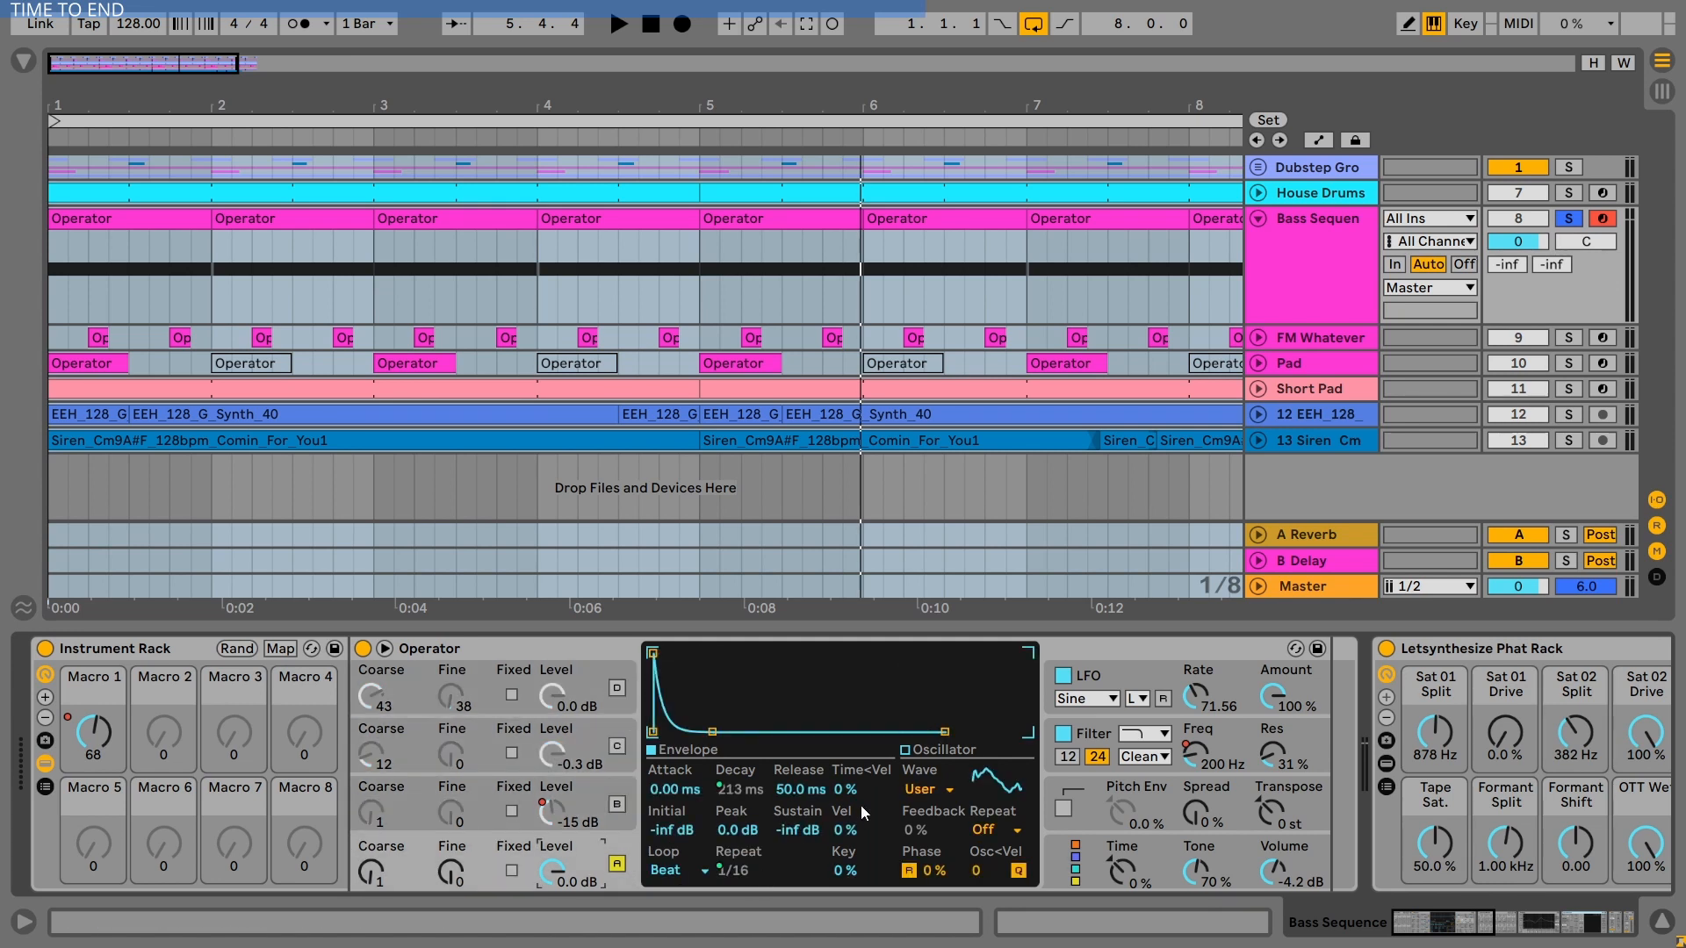
left_click(950, 753)
left_click(705, 750)
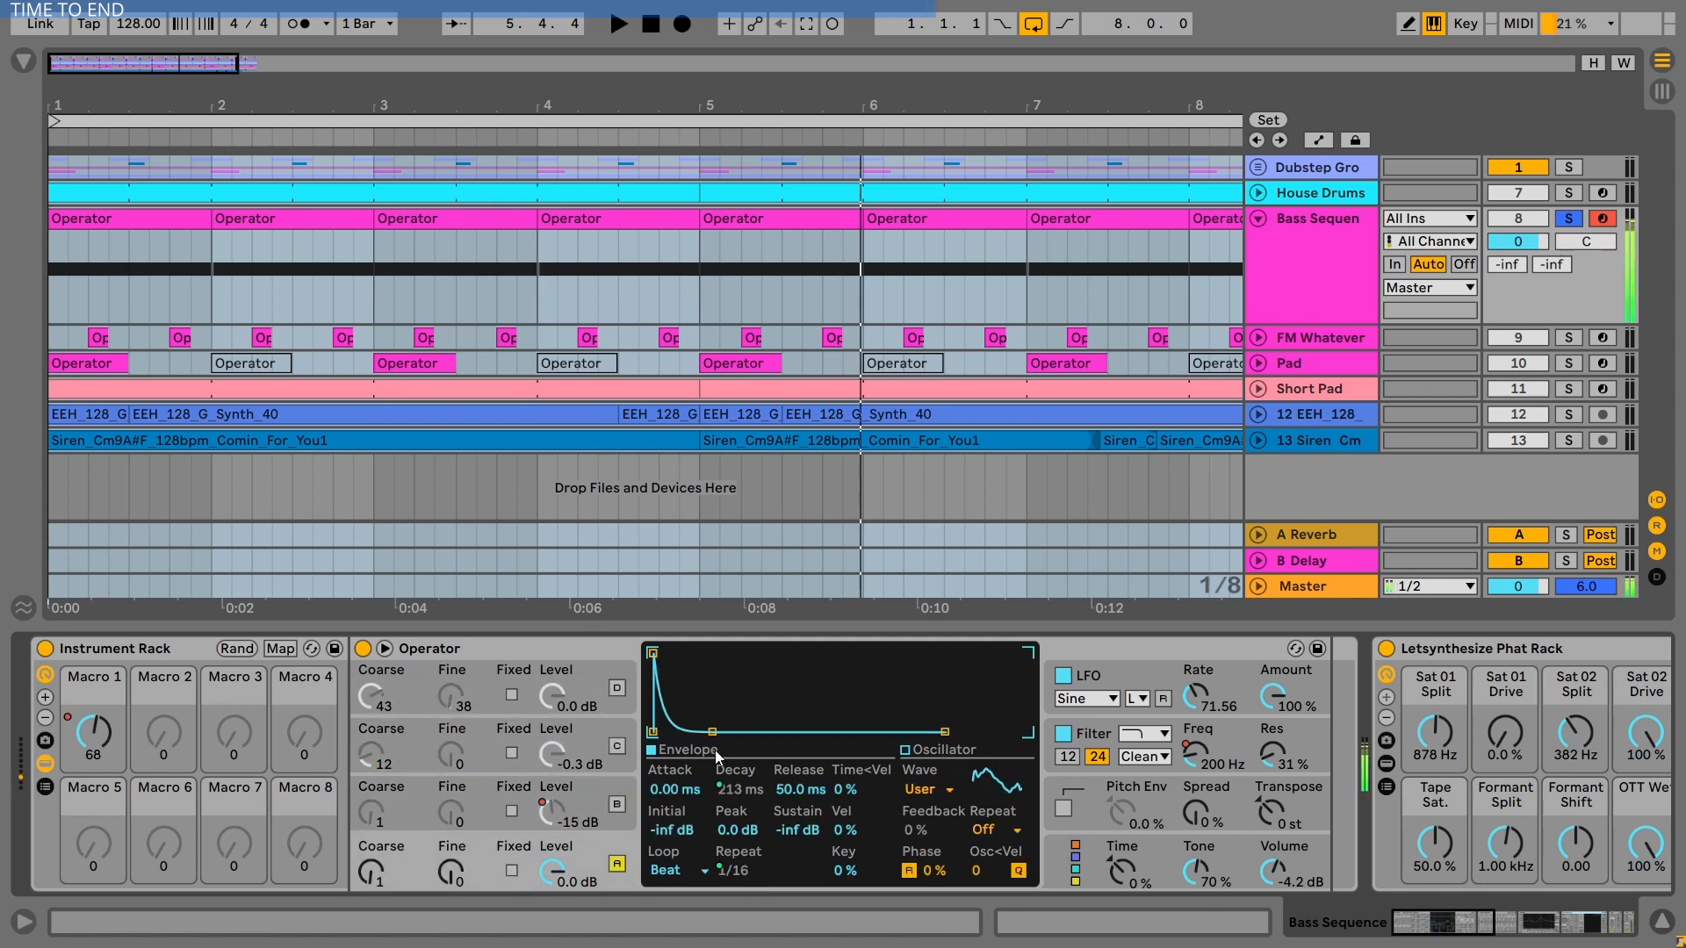
Step: Switch oscillators B, C and D back on one by one, listening to how each changes the sound
left_click(606, 782)
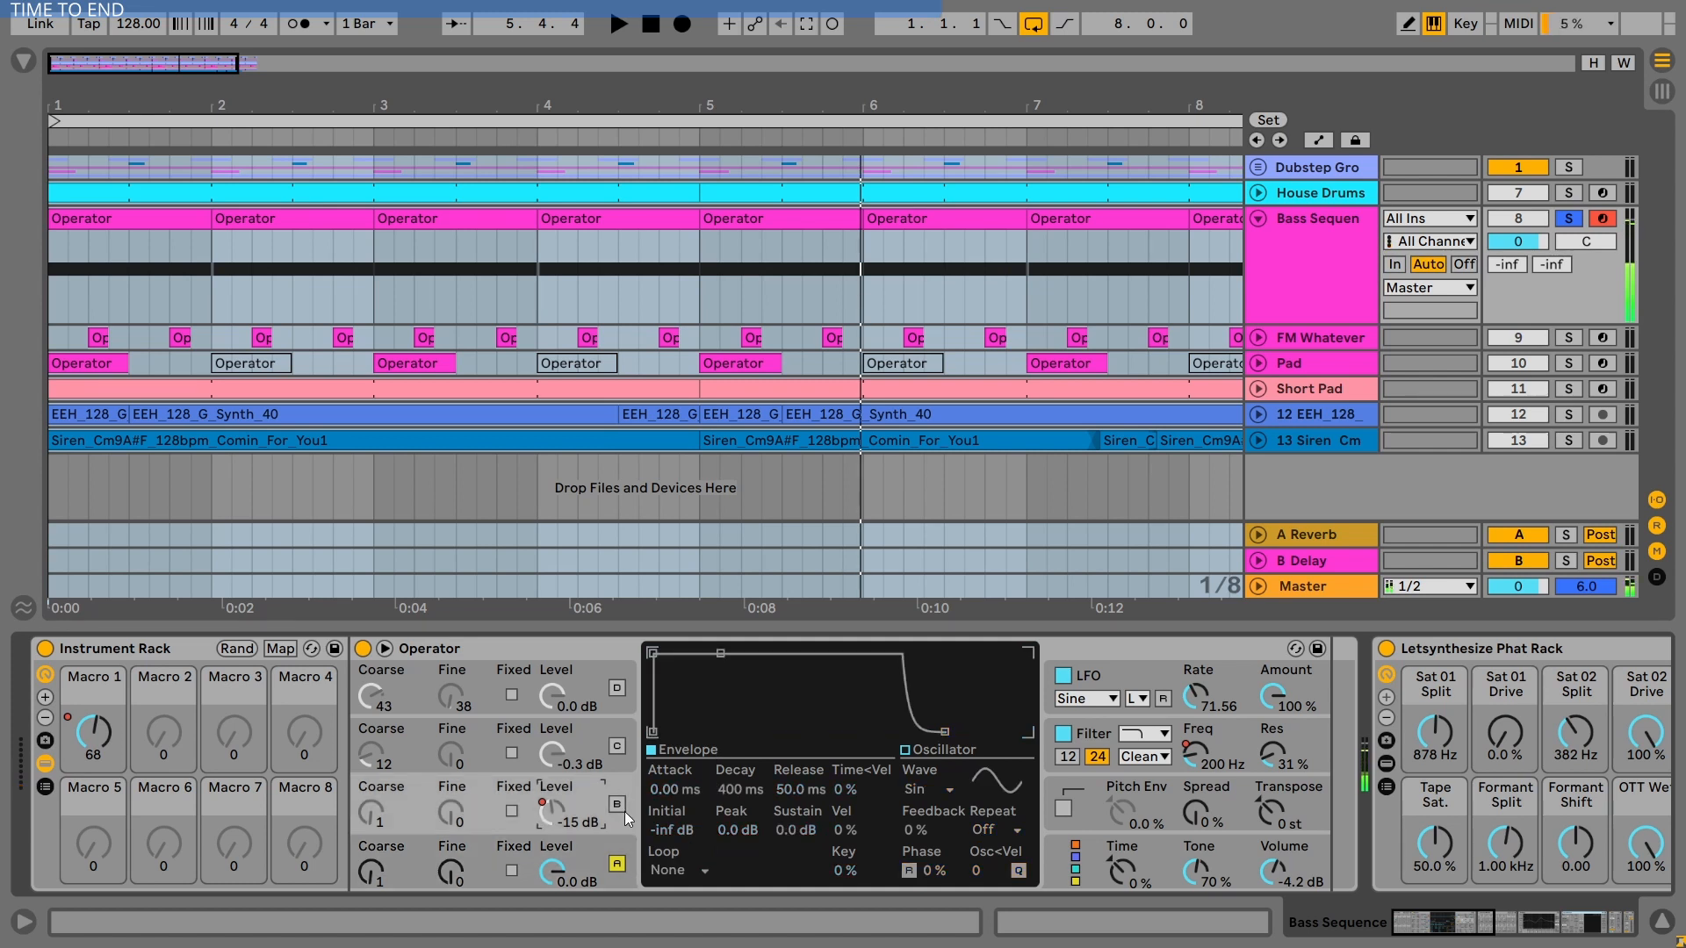
left_click(617, 805)
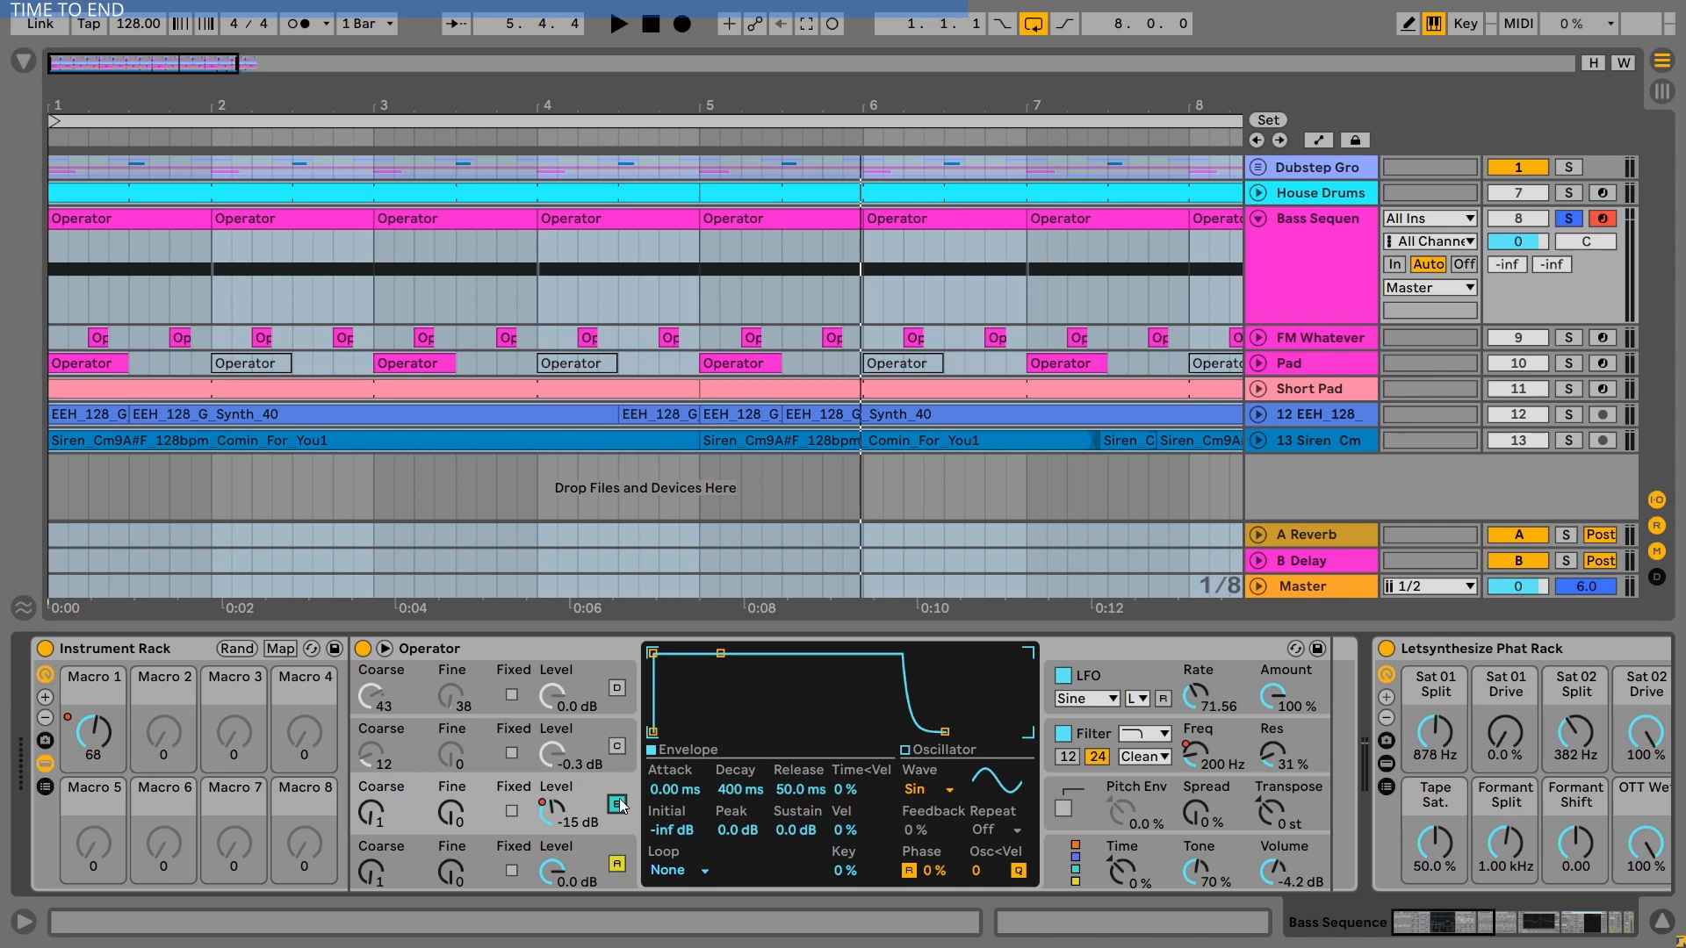
left_click(617, 746)
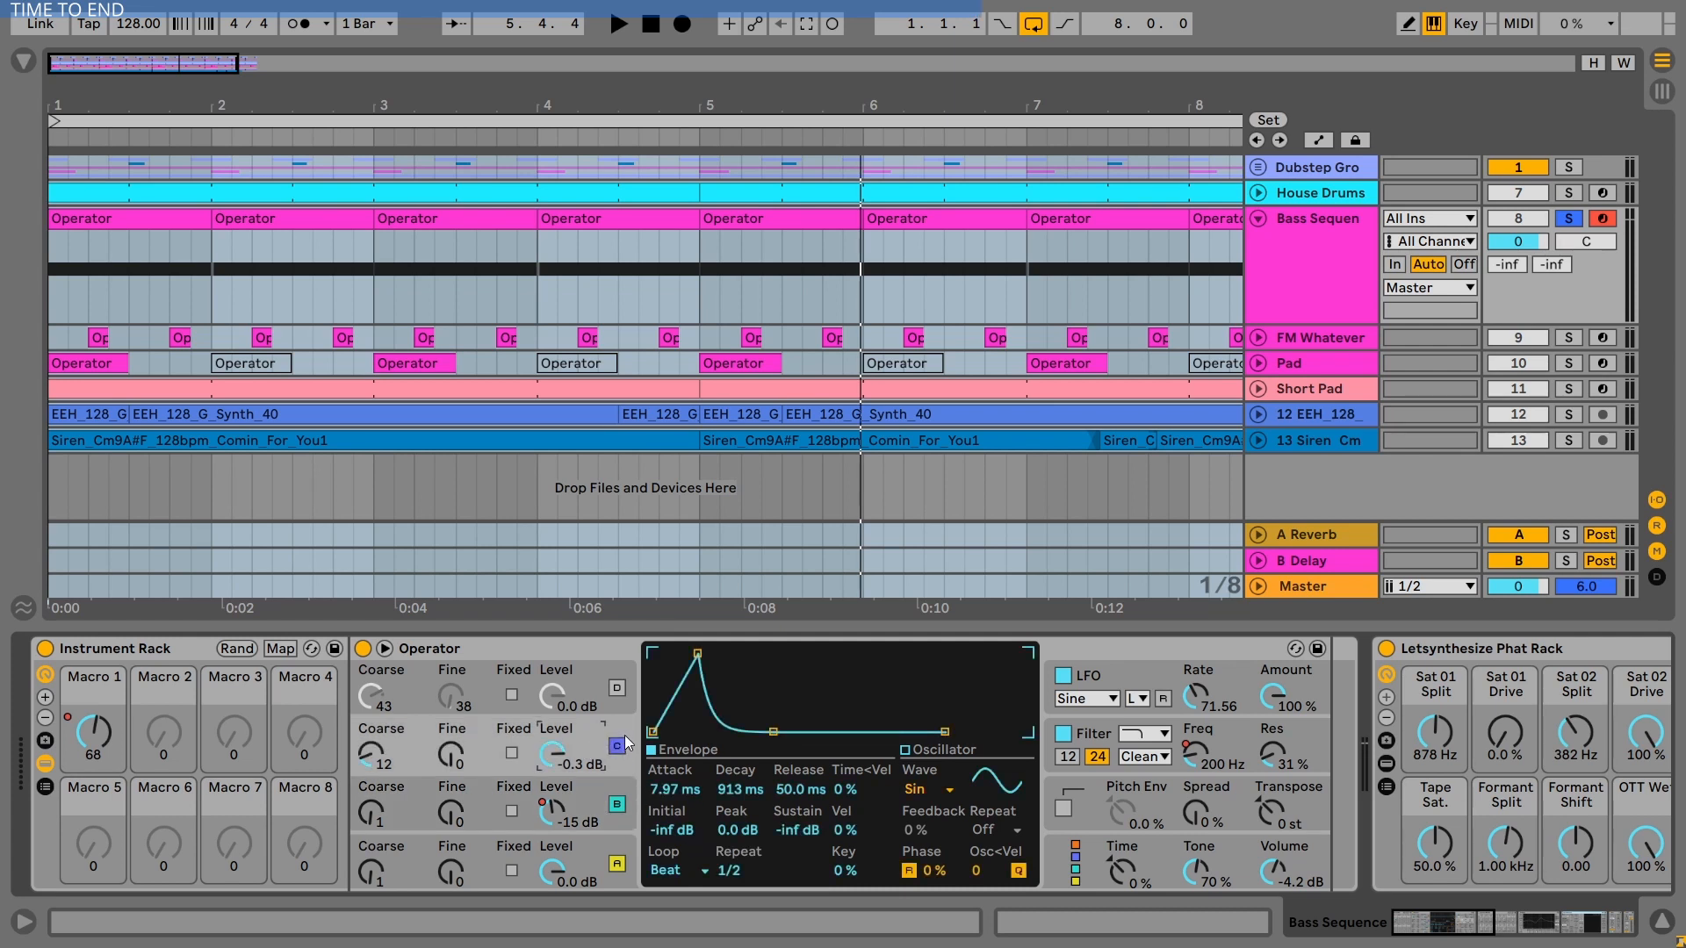
left_click(618, 687)
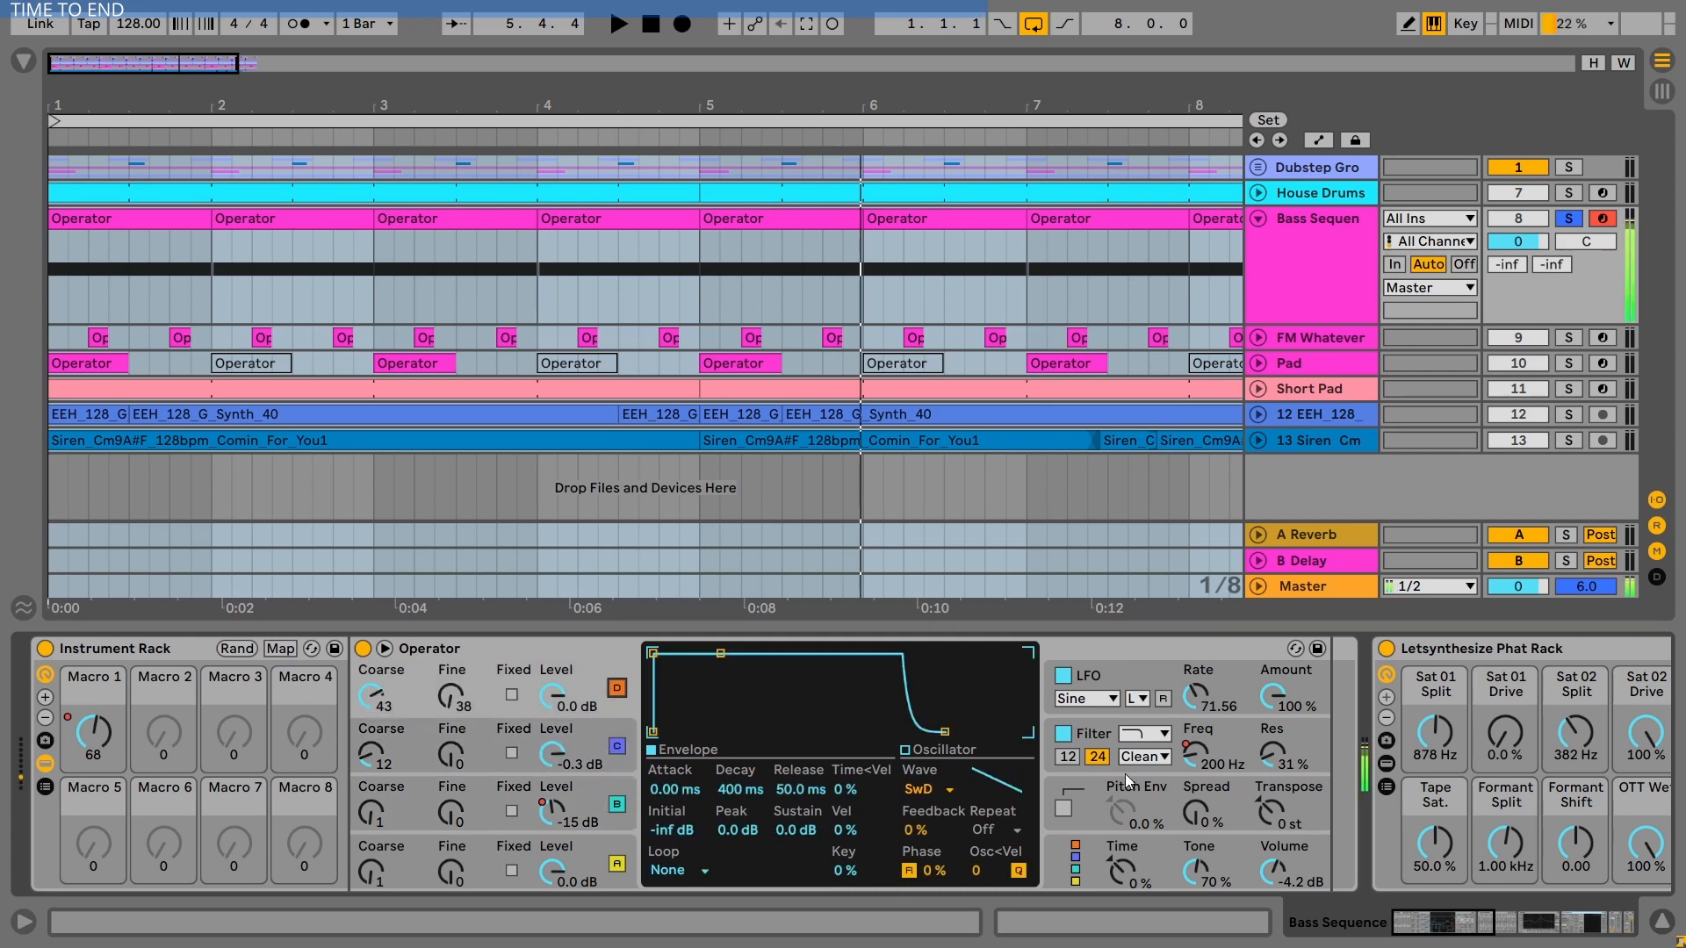
Step: Raise Operator's filter frequency to 18.5 kHz and switch off its LFO
double_click(1199, 759)
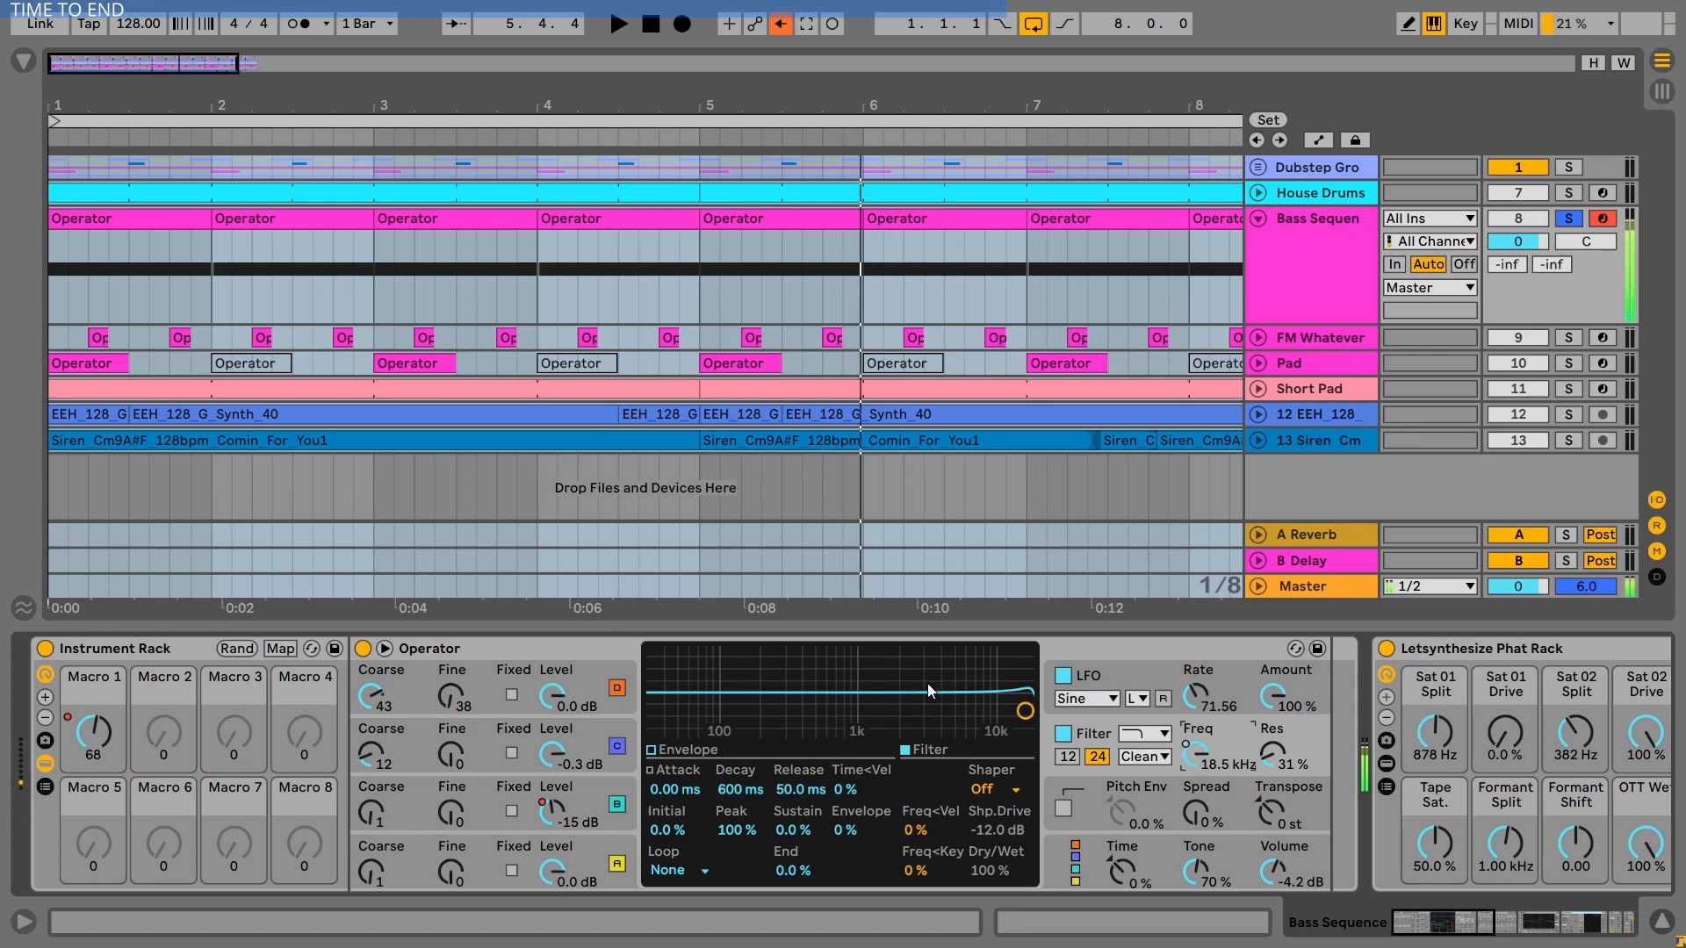
left_click(1100, 681)
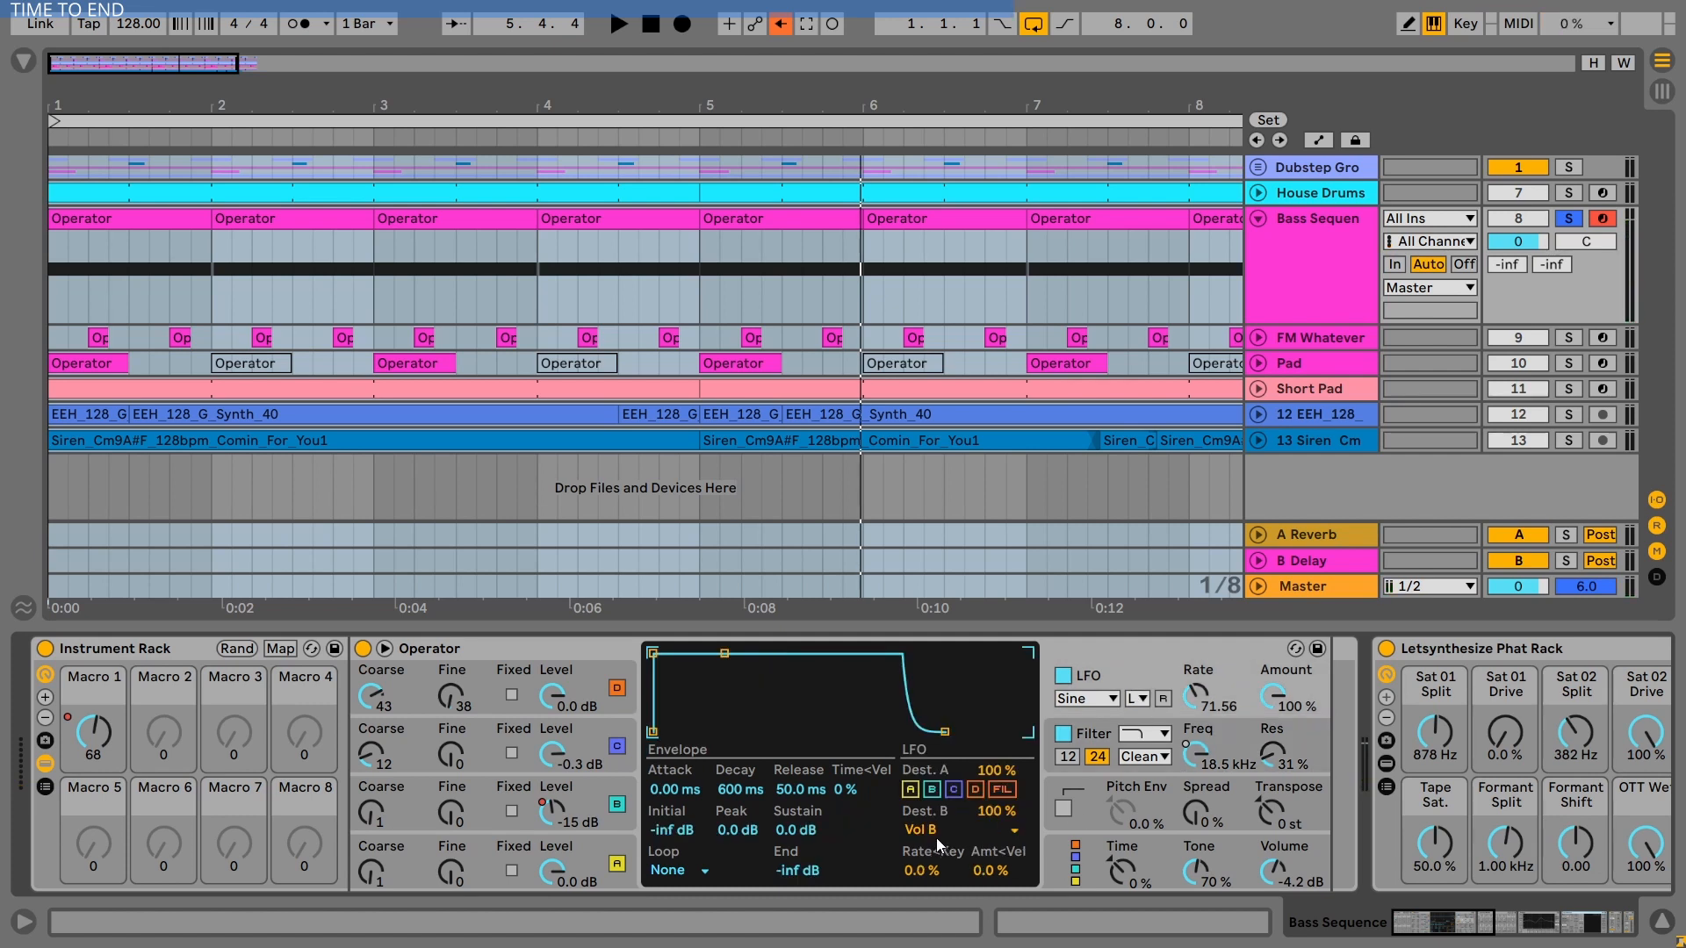
left_click(1063, 675)
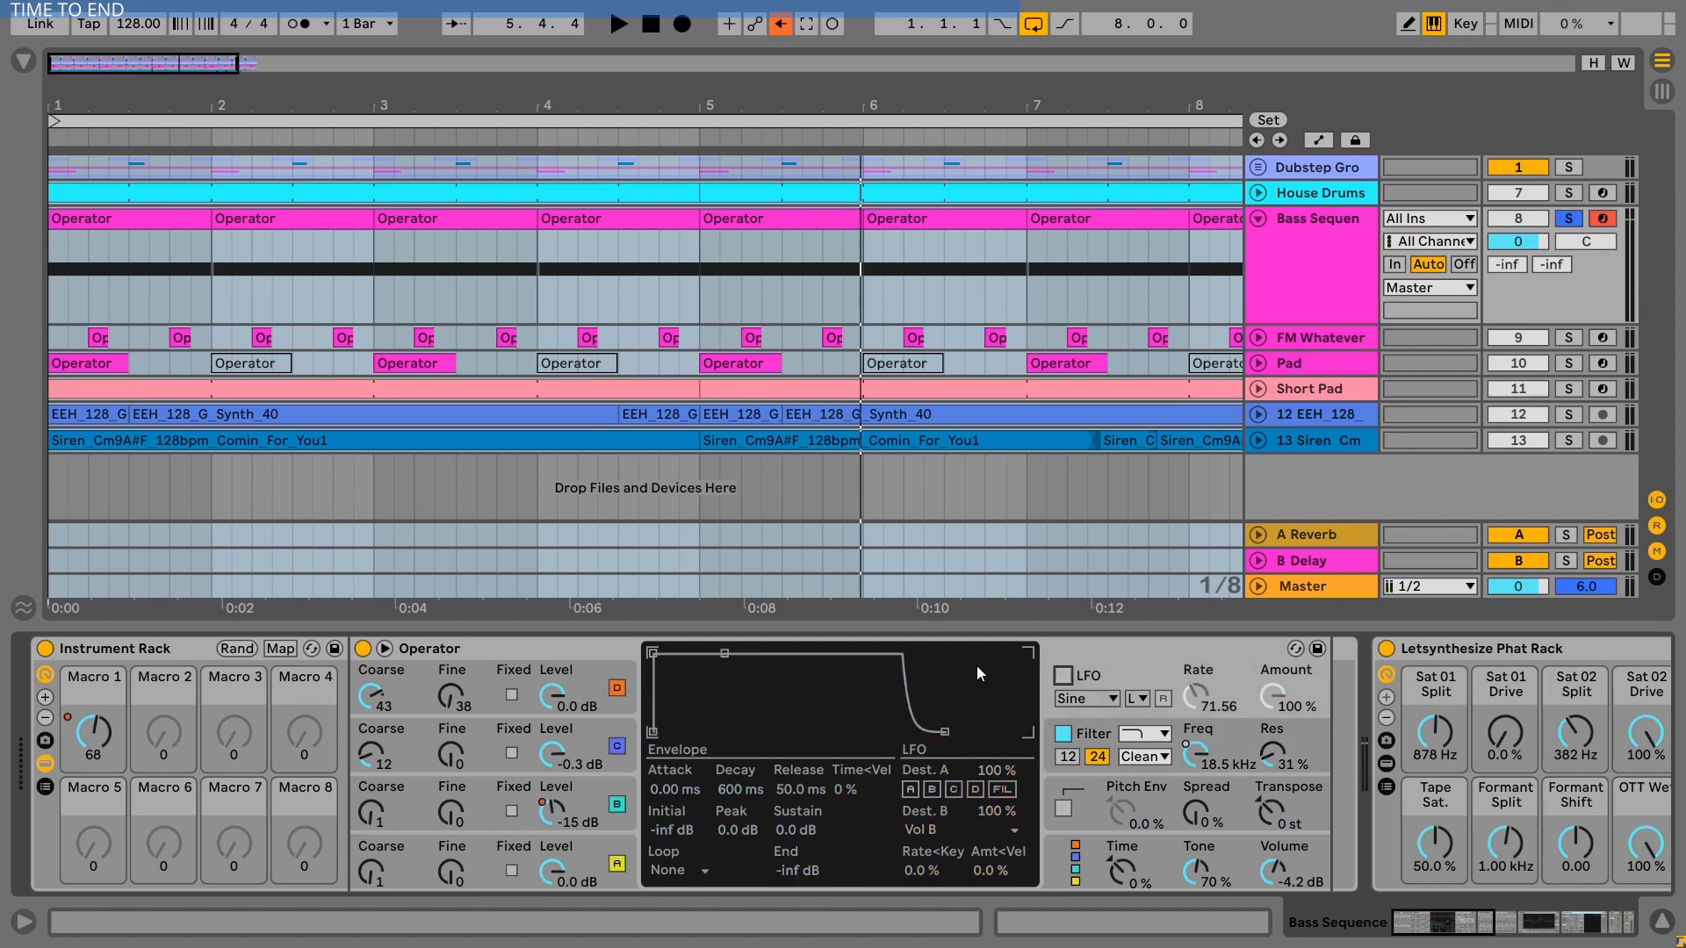
left_click(599, 645)
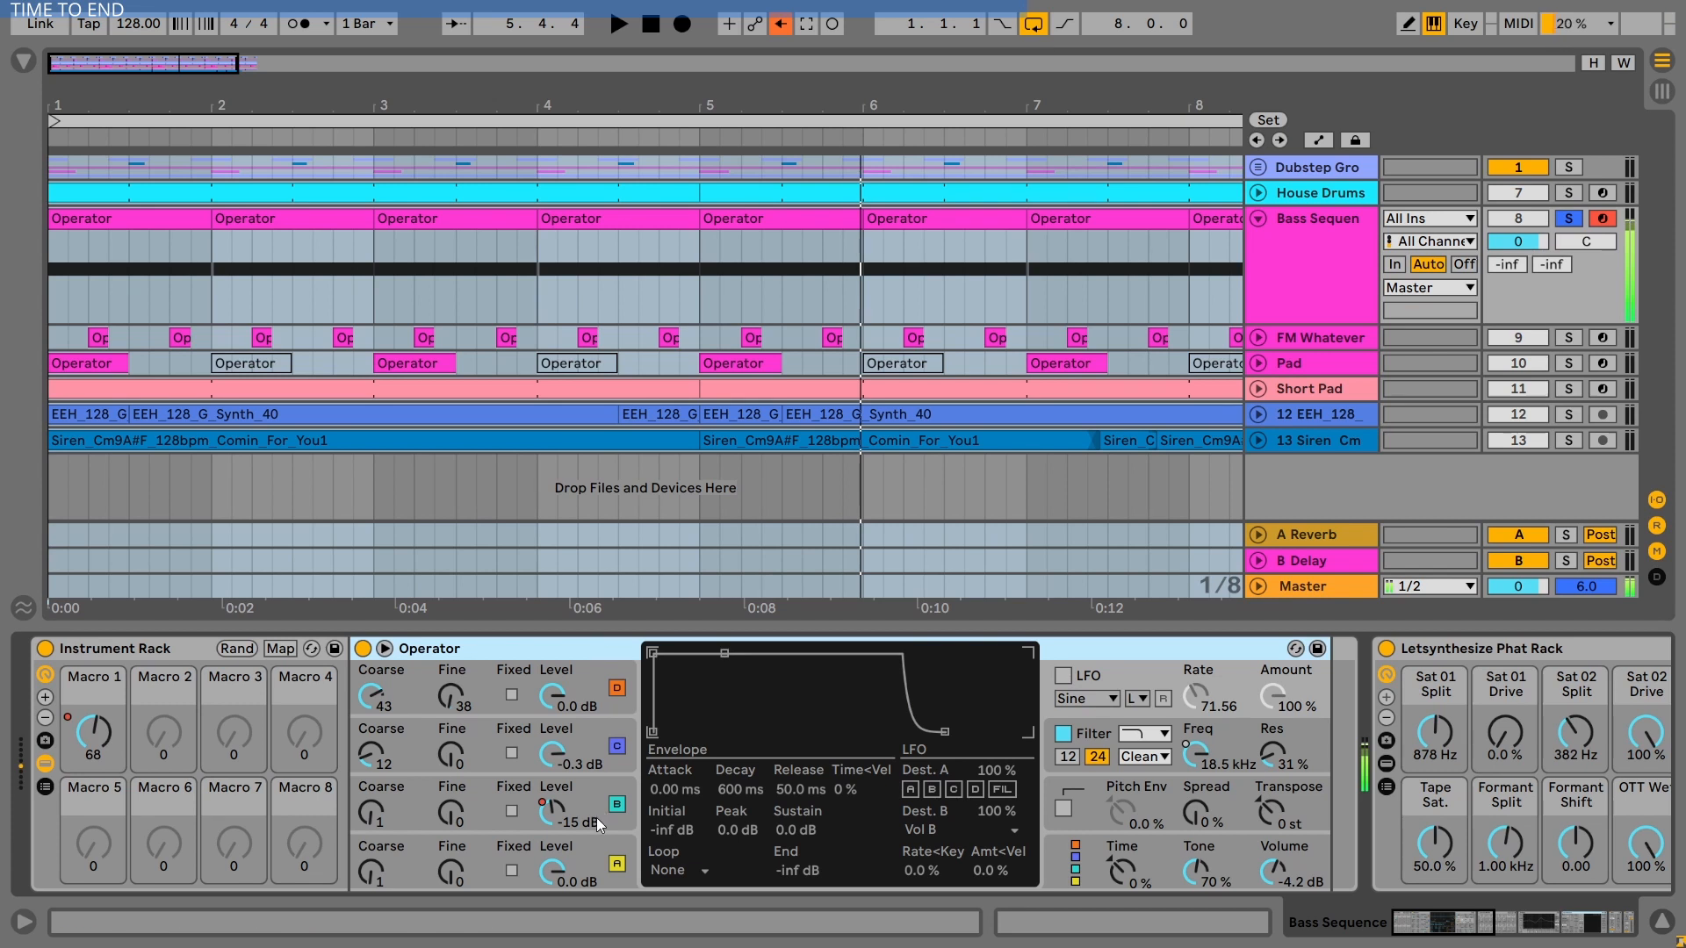
Step: Compare the None and Loop modes on oscillator C's envelope, then return it to Beat
left_click(592, 750)
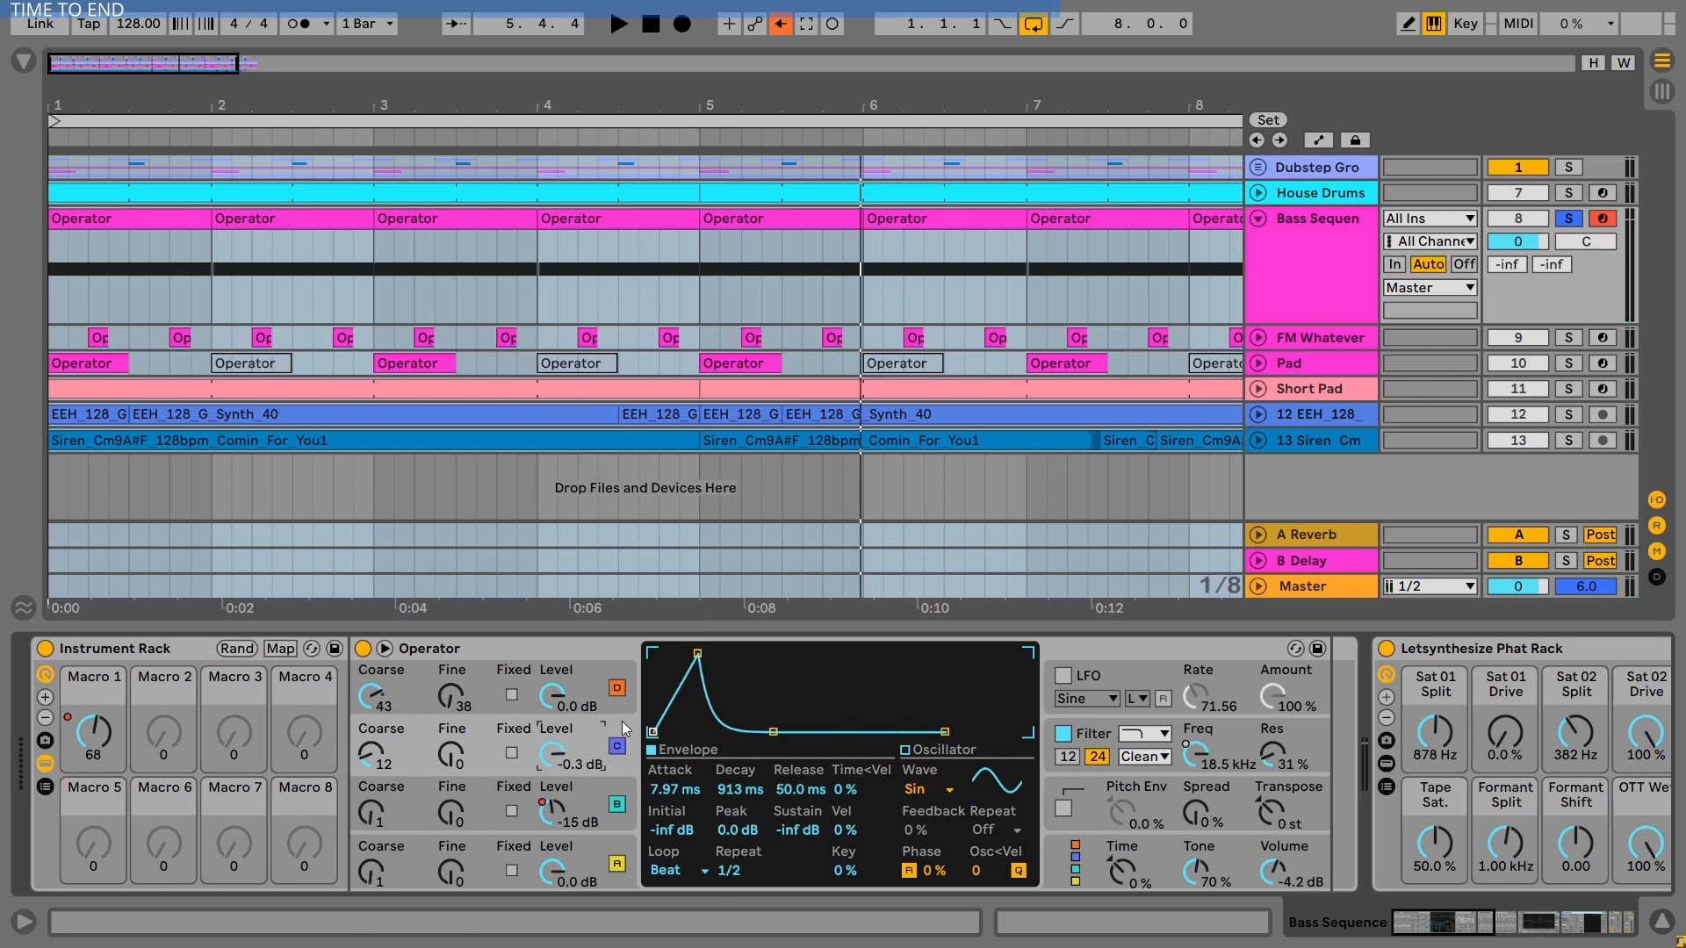
left_click(679, 871)
left_click(683, 765)
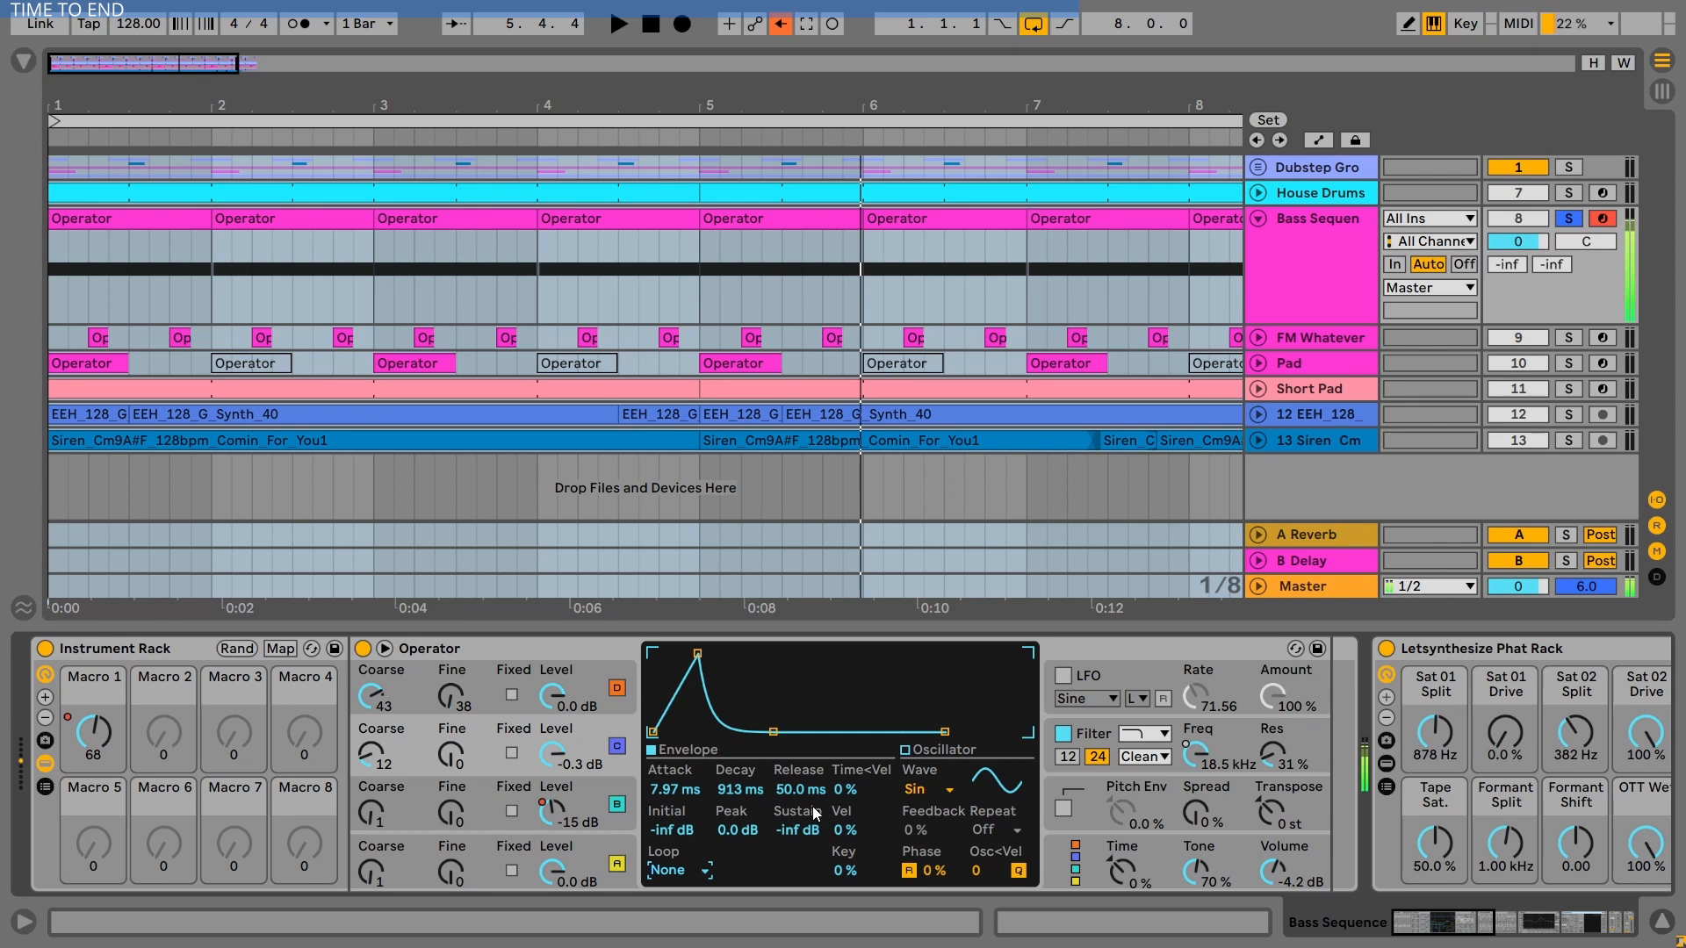
left_click(681, 868)
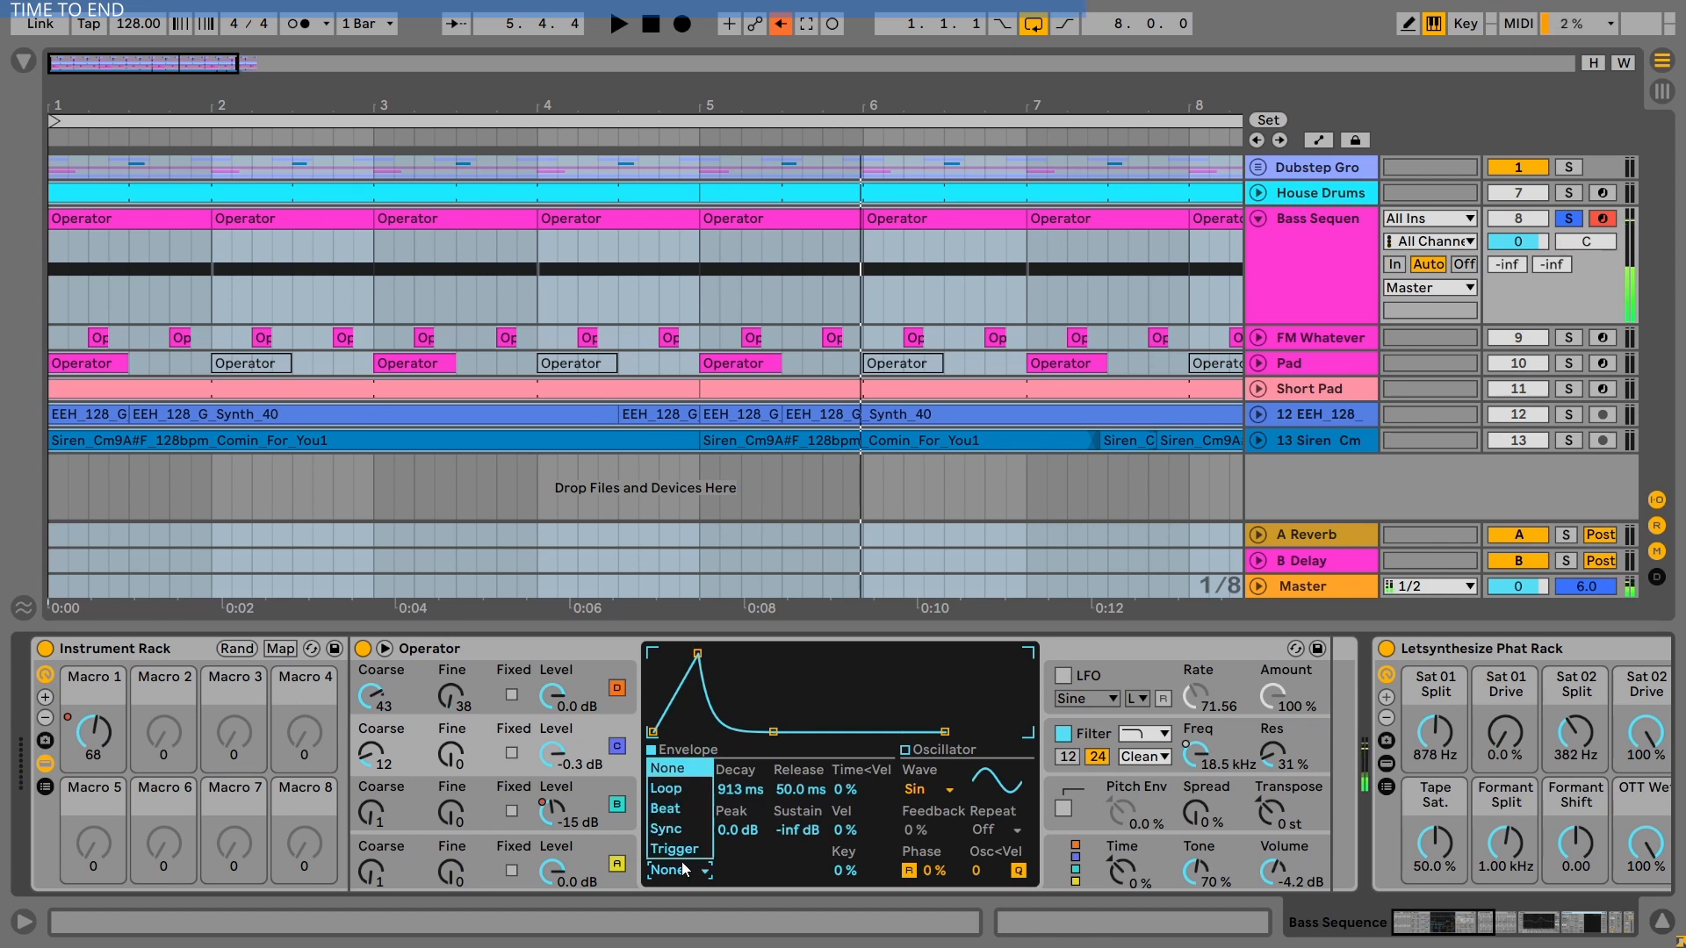
left_click(677, 789)
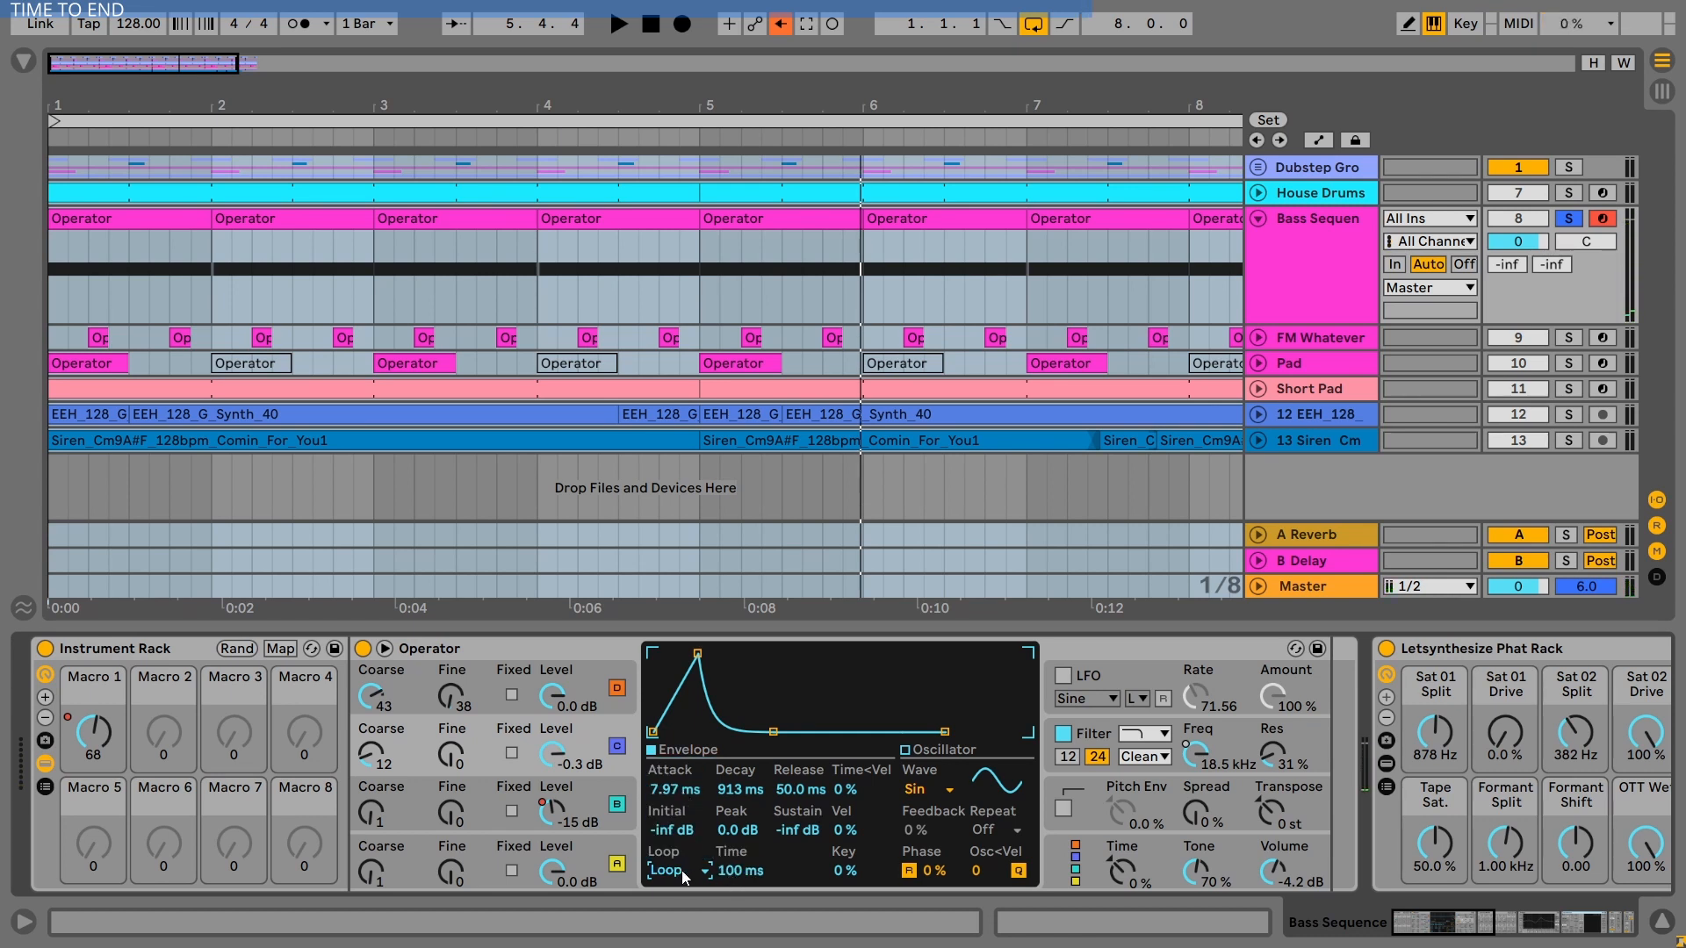
left_click(682, 871)
left_click(689, 808)
Step: Try a 1/8 repeat rate on oscillator C's looping envelope, then return it to 1/2
left_click(725, 875)
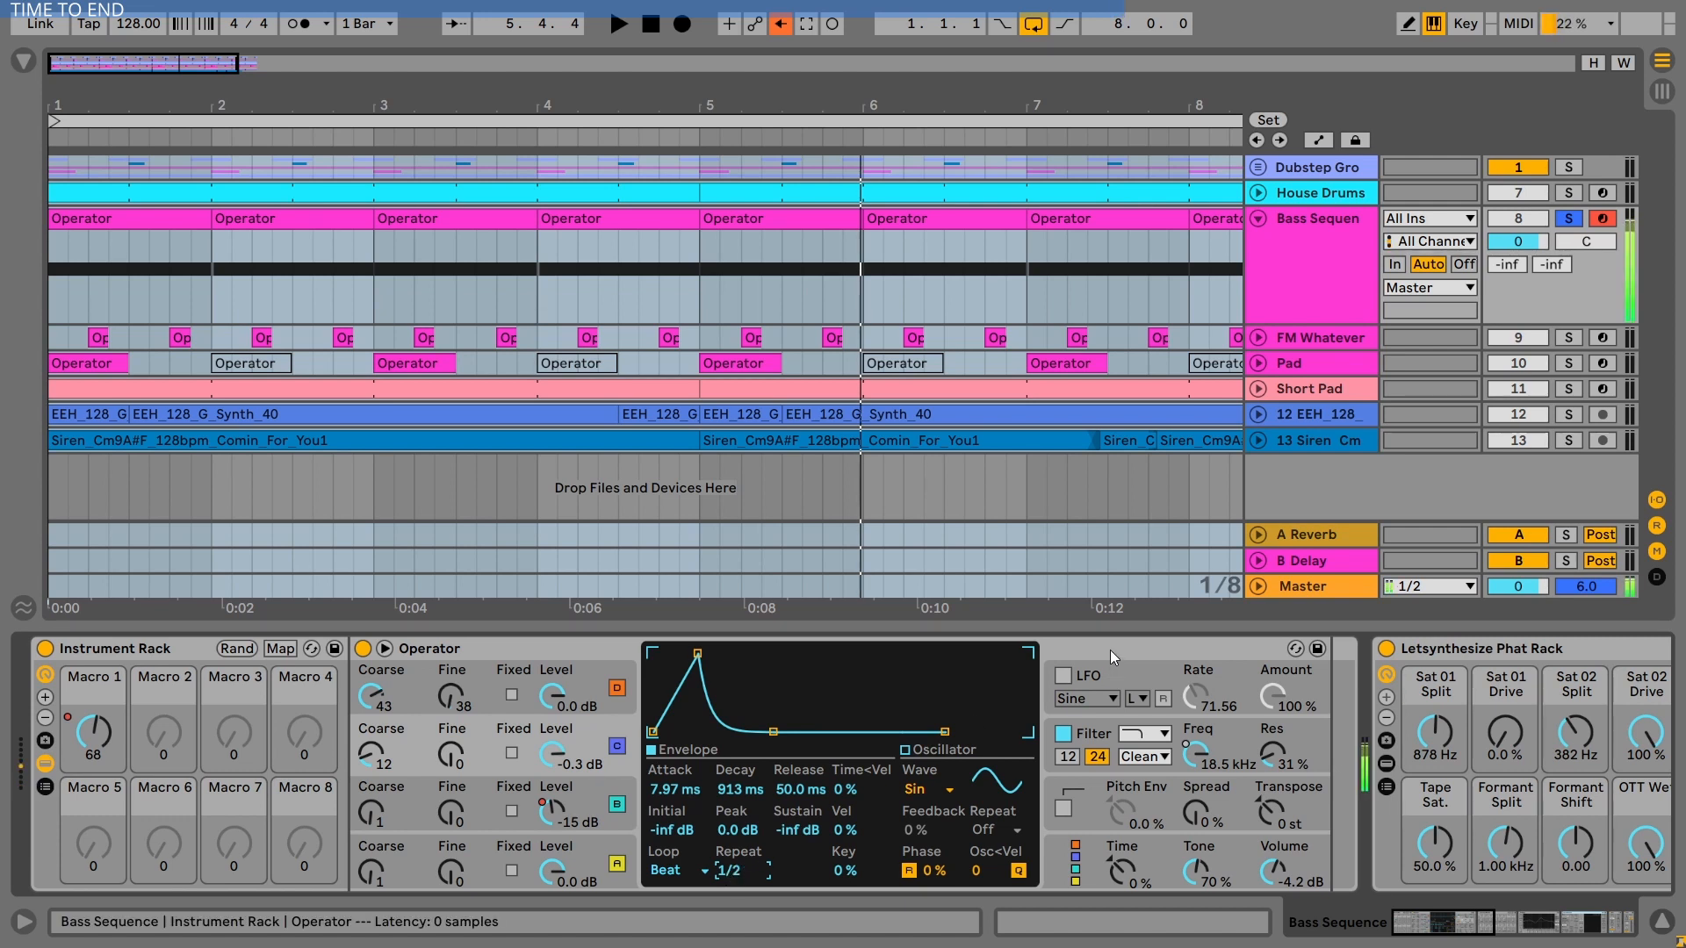
left_click_drag(740, 872, 741, 881)
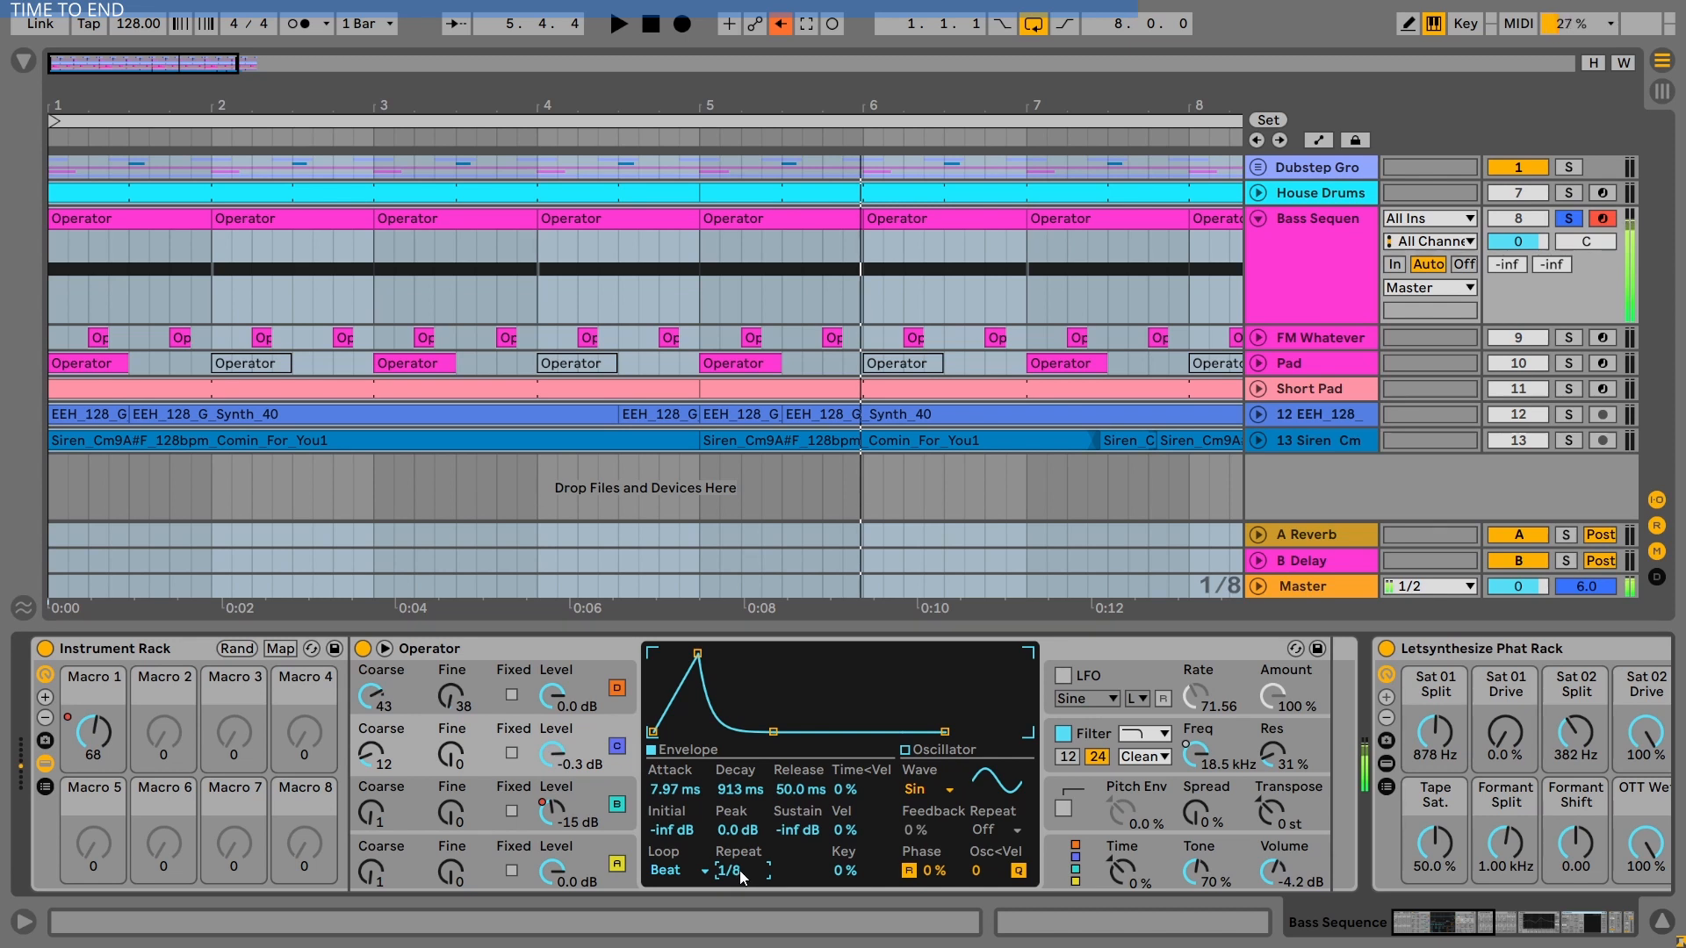
left_click_drag(742, 875, 742, 863)
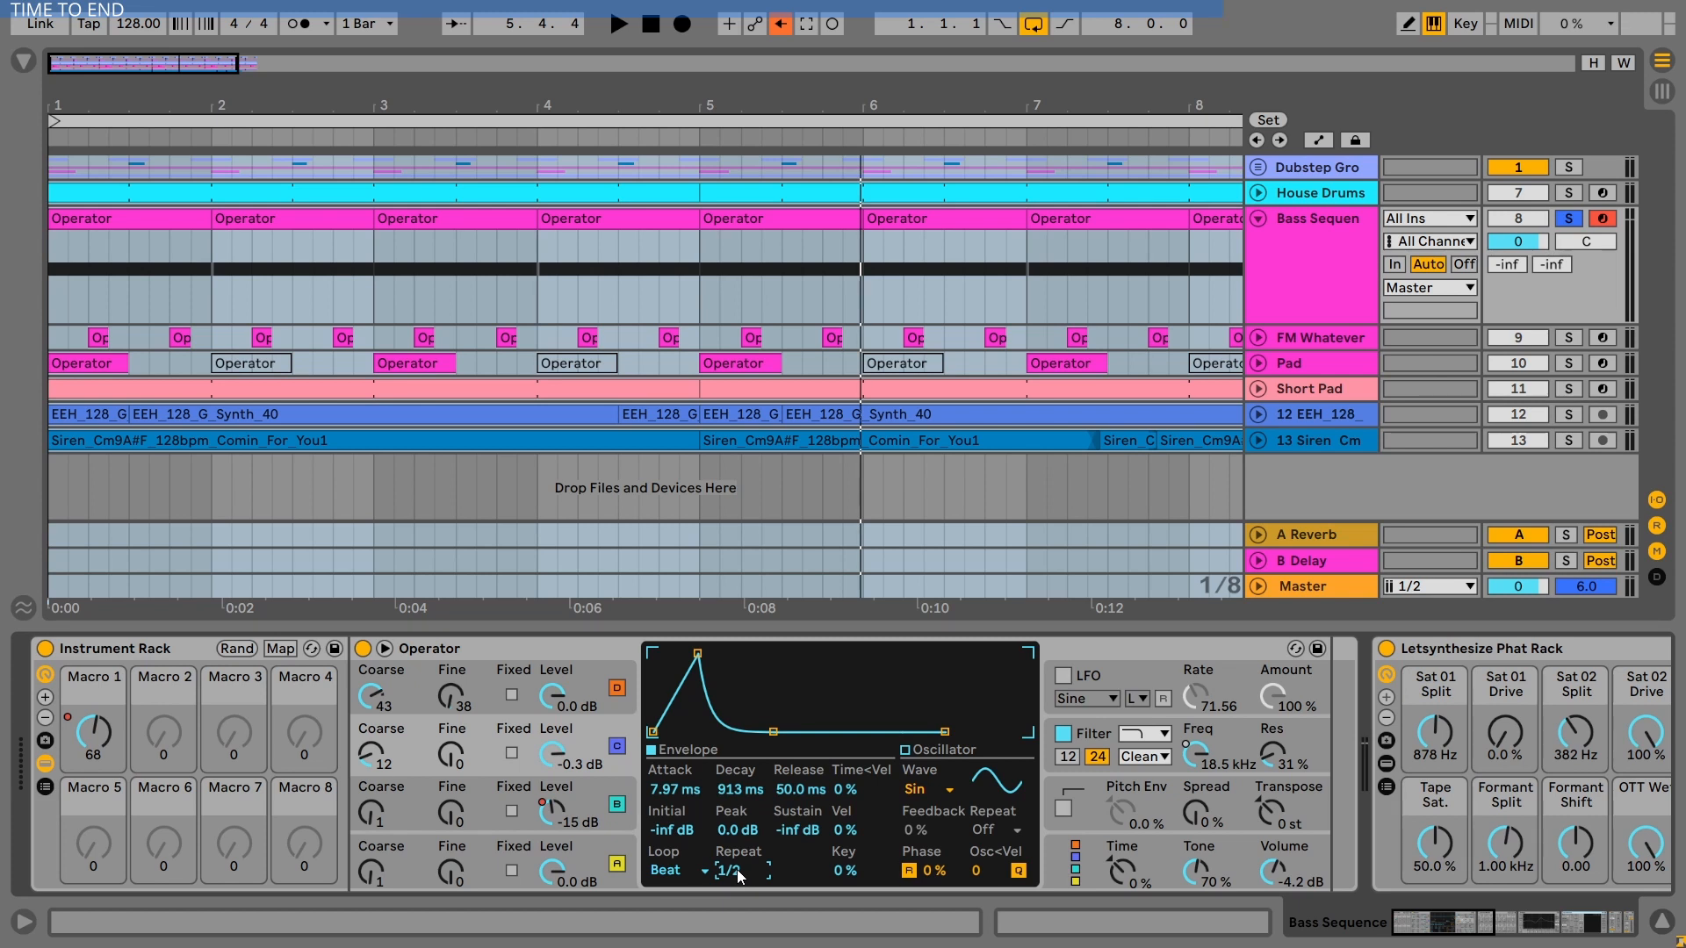
Step: Shape oscillator D's envelope with a 6.98 ms attack, 1.87 s decay, -2.8 dB peak and -23 dB sustain
left_click(587, 687)
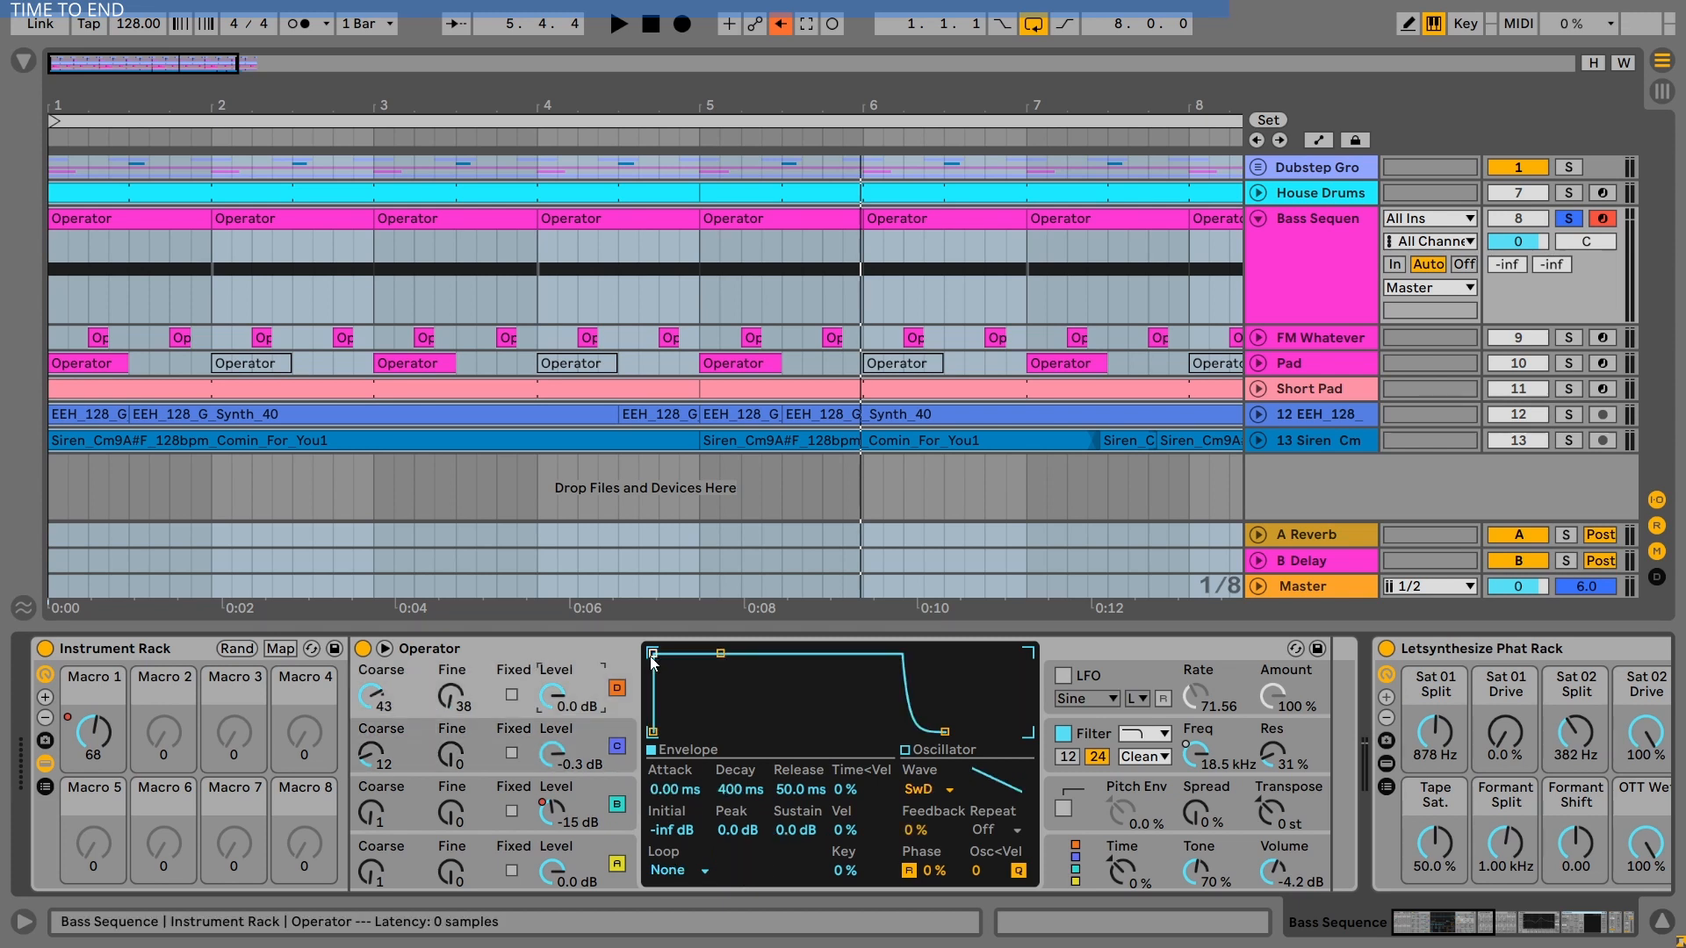
left_click_drag(653, 654, 782, 698)
left_click_drag(677, 655, 696, 660)
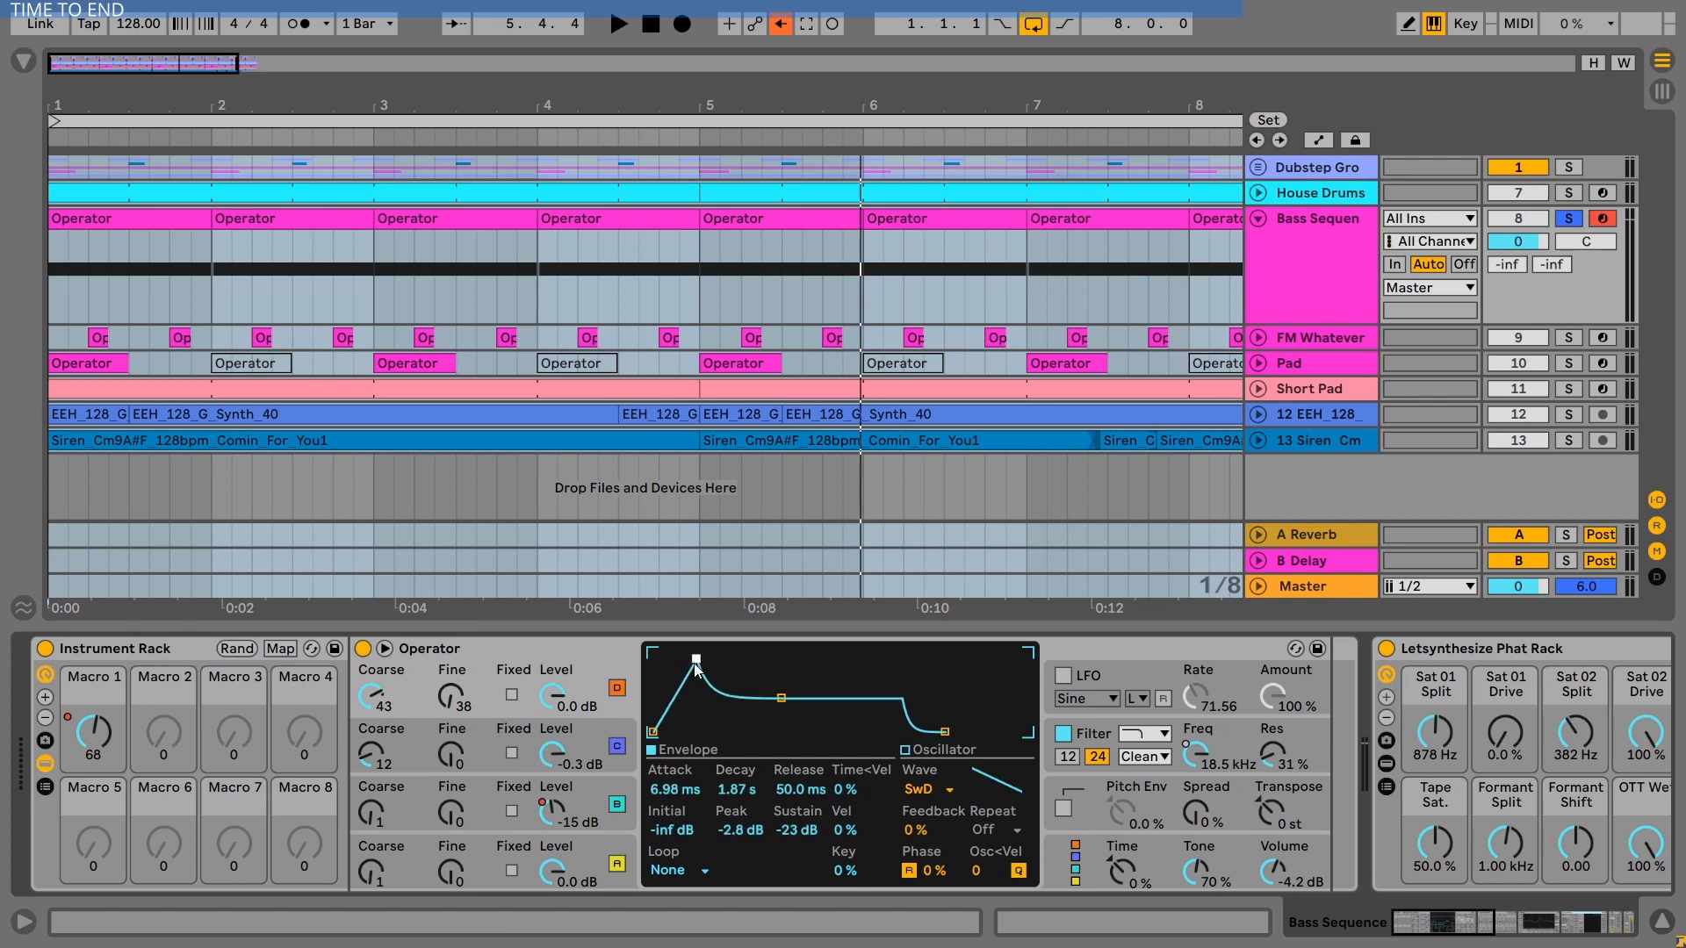
Step: Try looping oscillator D's envelope in Beat mode with a 1/6 repeat rate
left_click(689, 866)
left_click(676, 803)
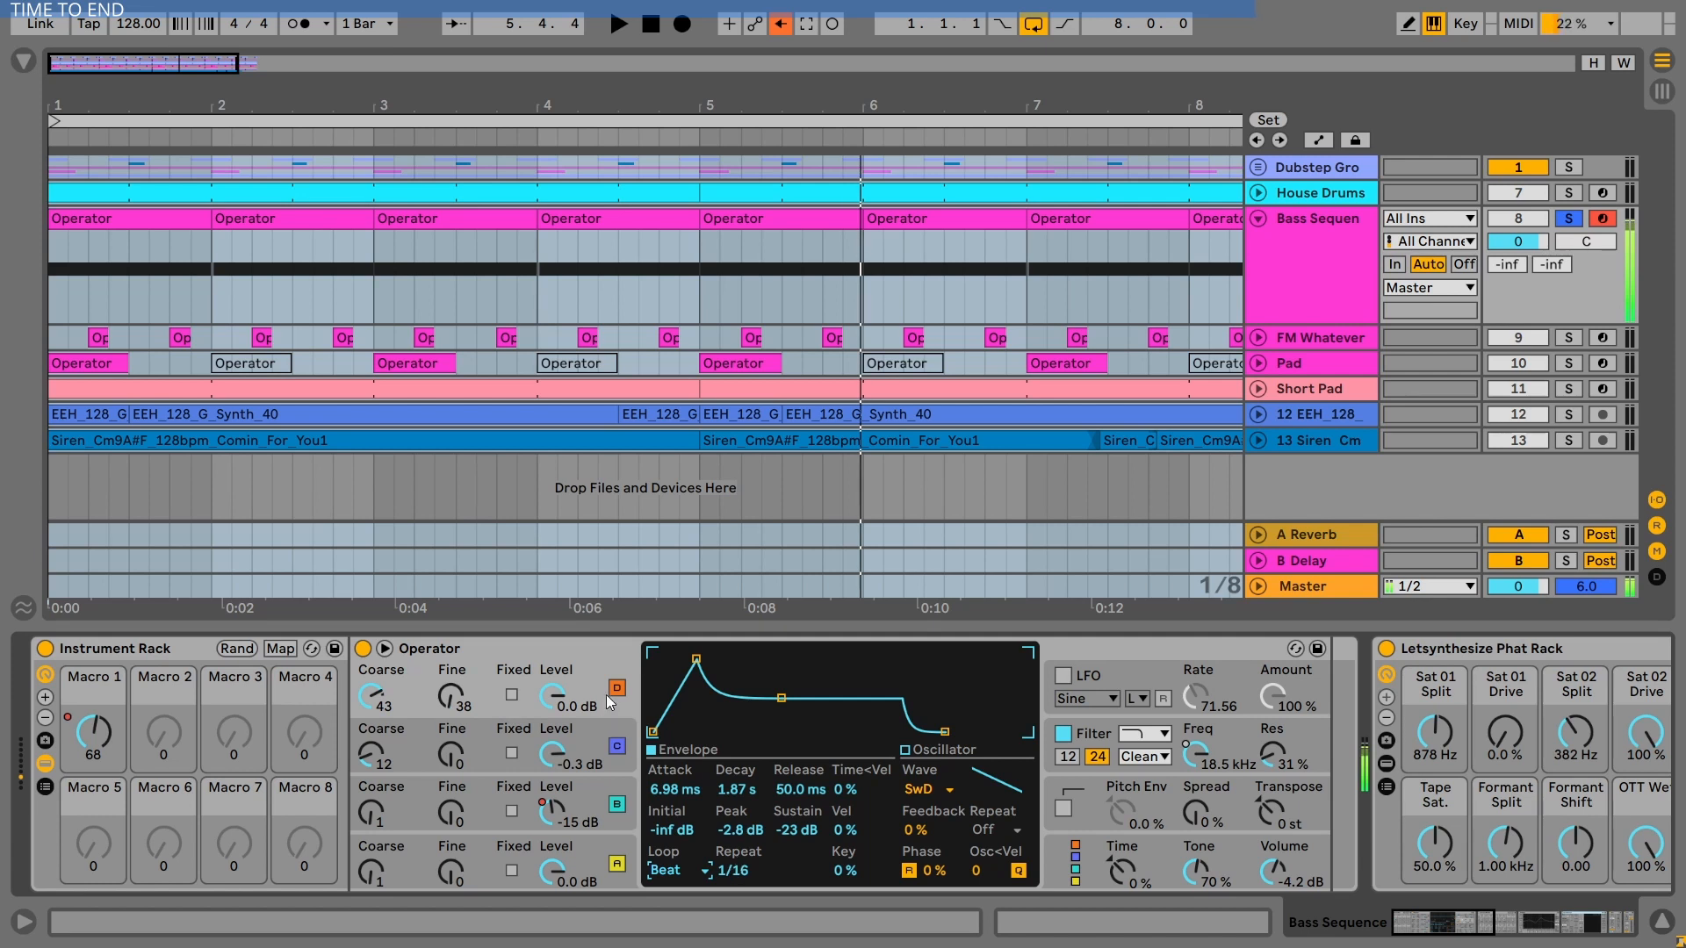
left_click_drag(733, 872, 732, 856)
Step: Switch oscillator D's envelope back and forth between None and Beat looping to hear the difference
left_click(672, 871)
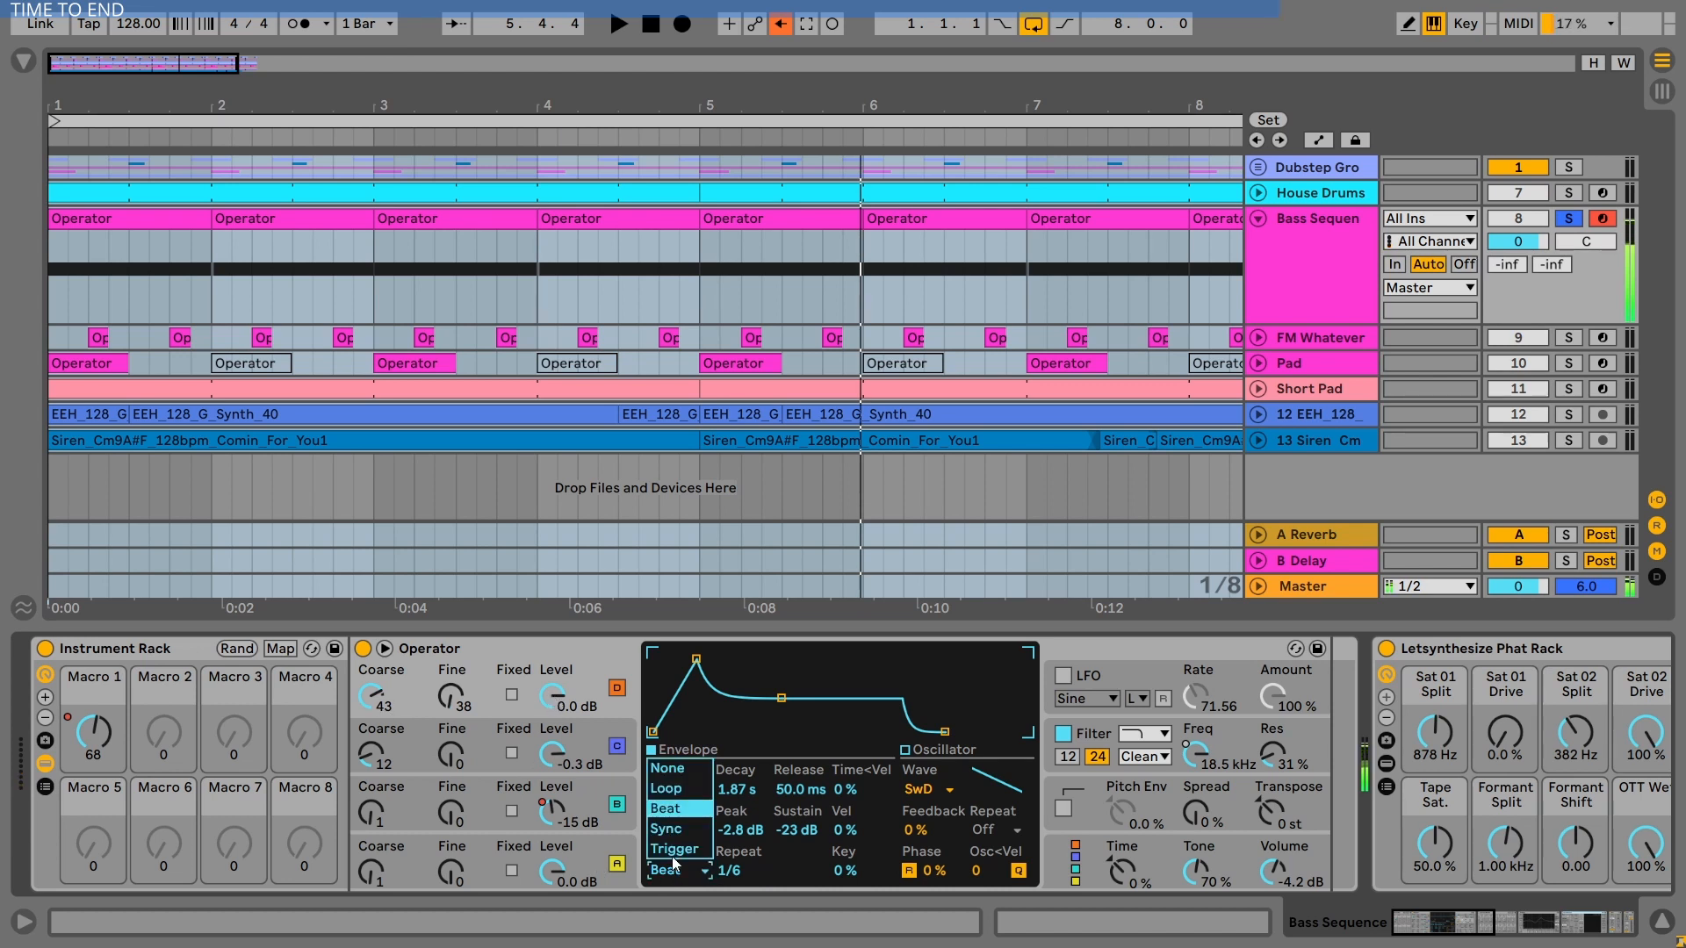
left_click(673, 769)
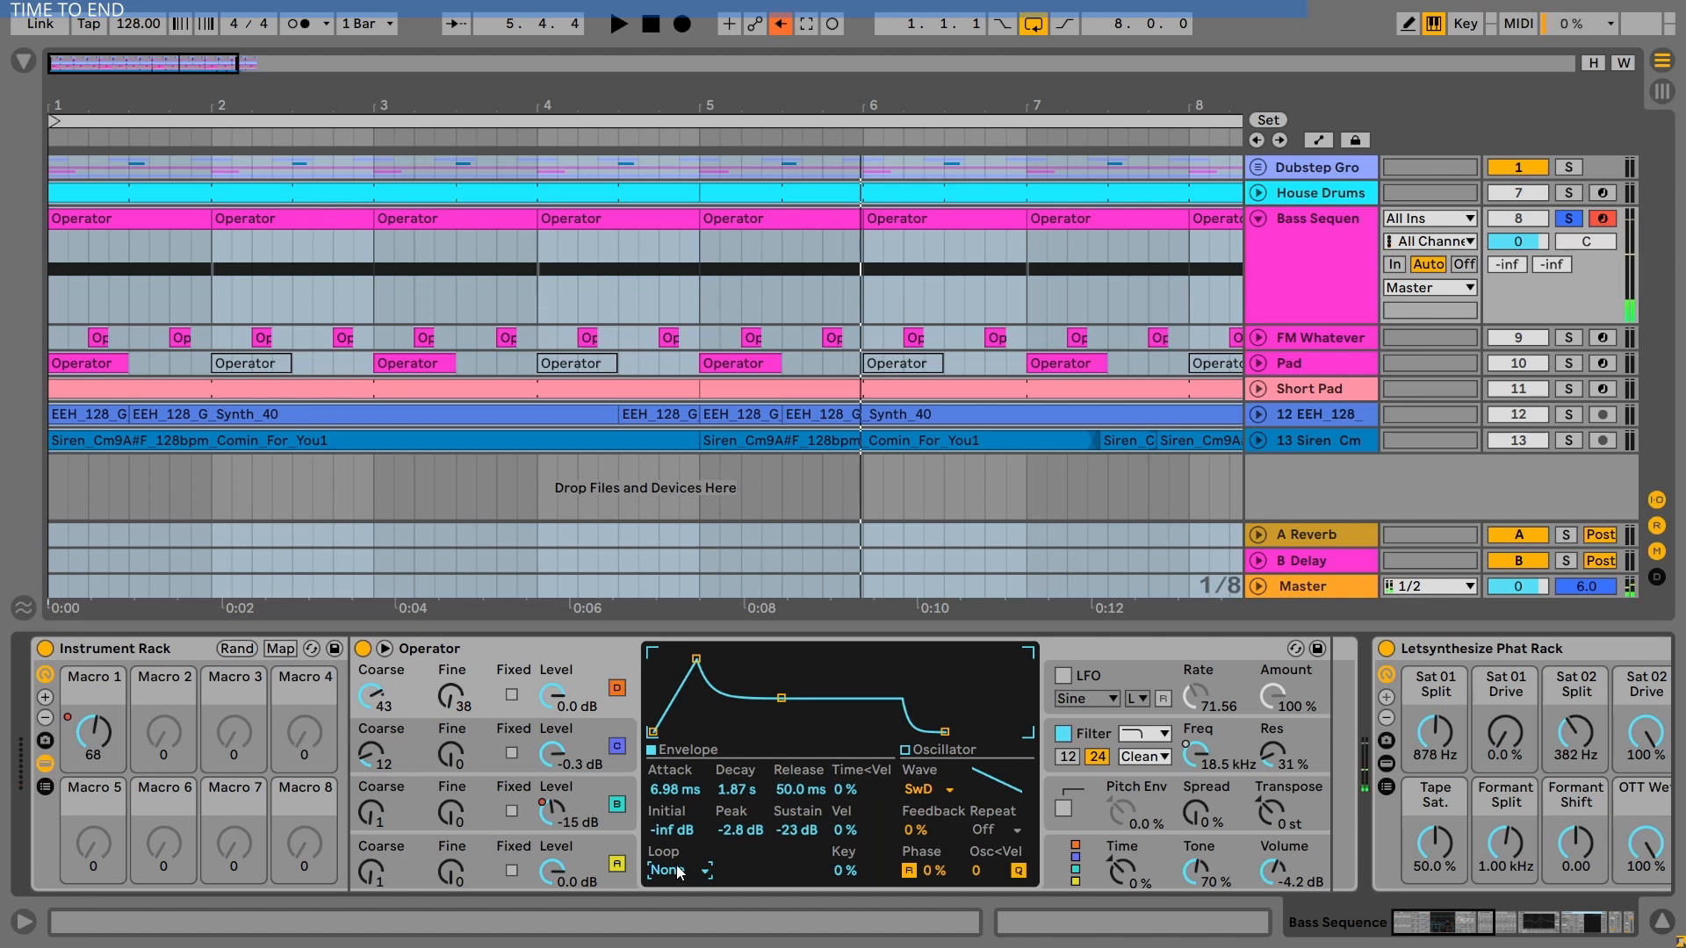
left_click(679, 874)
left_click(665, 808)
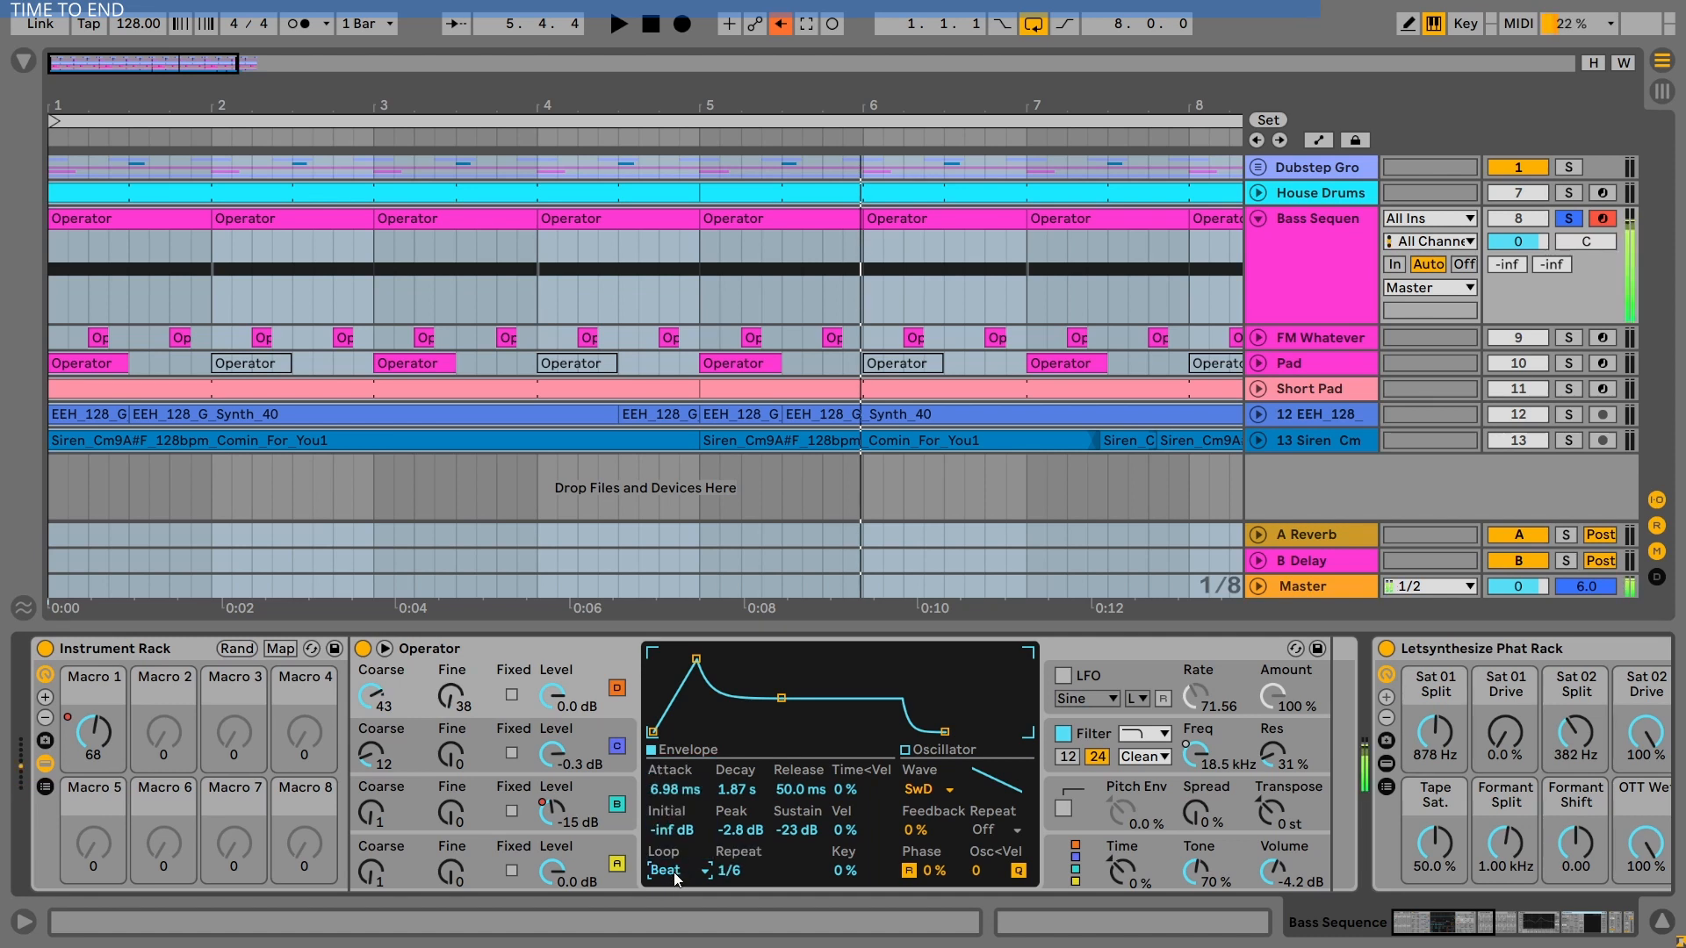
left_click(676, 874)
left_click(666, 766)
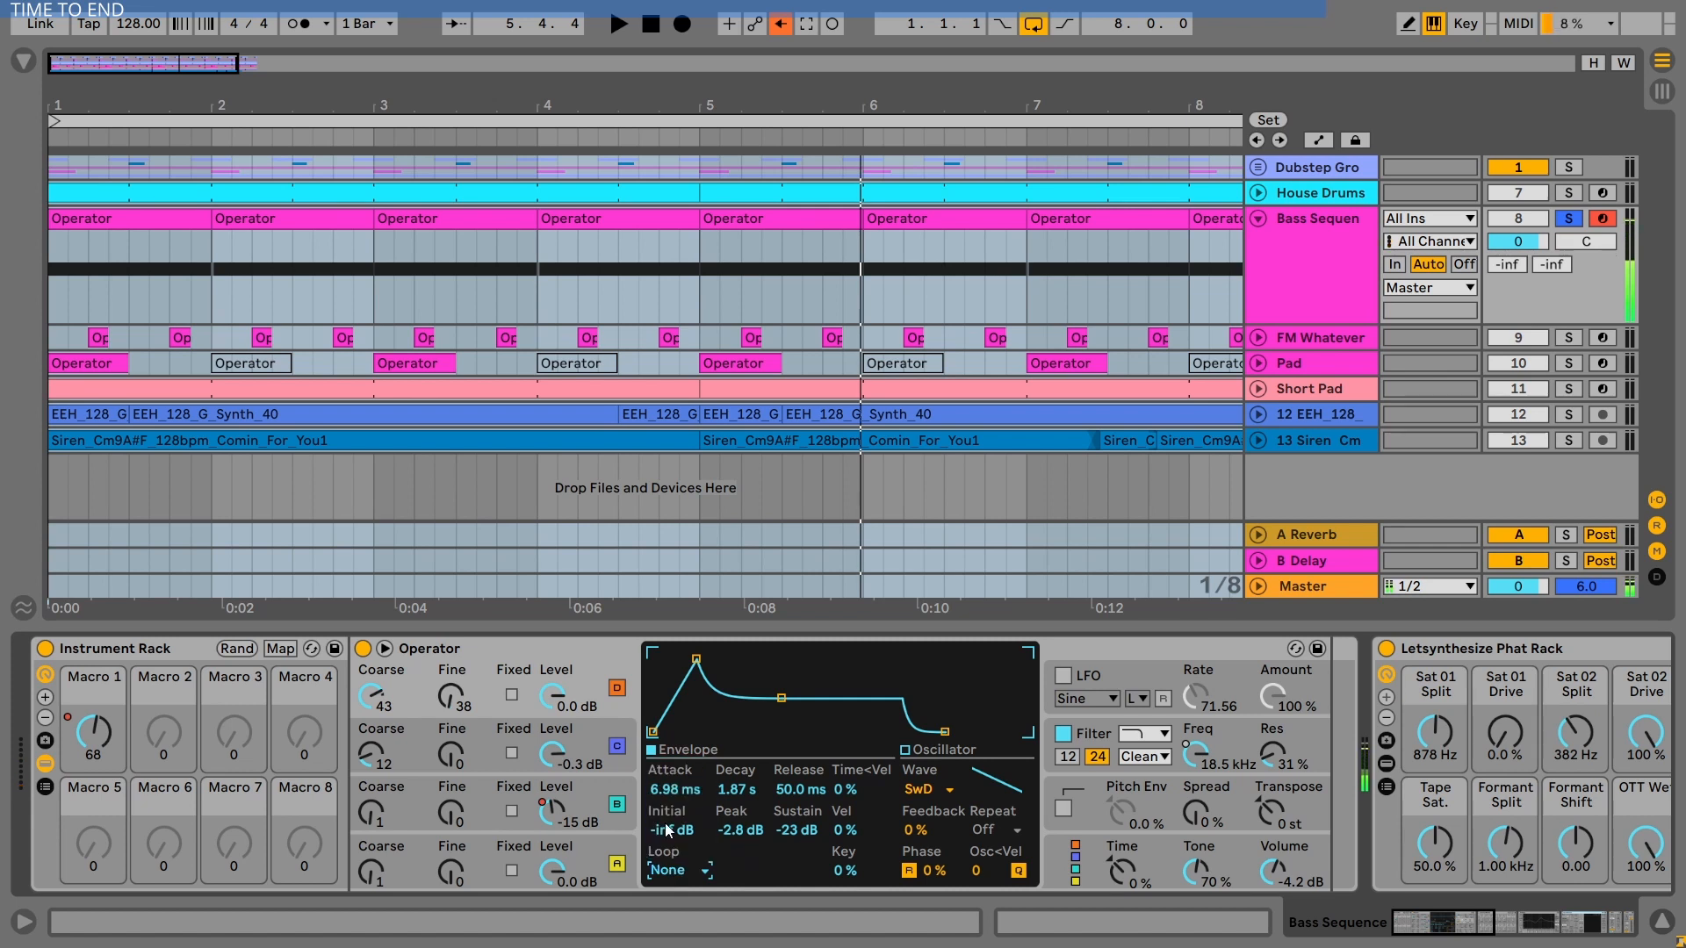
left_click(677, 874)
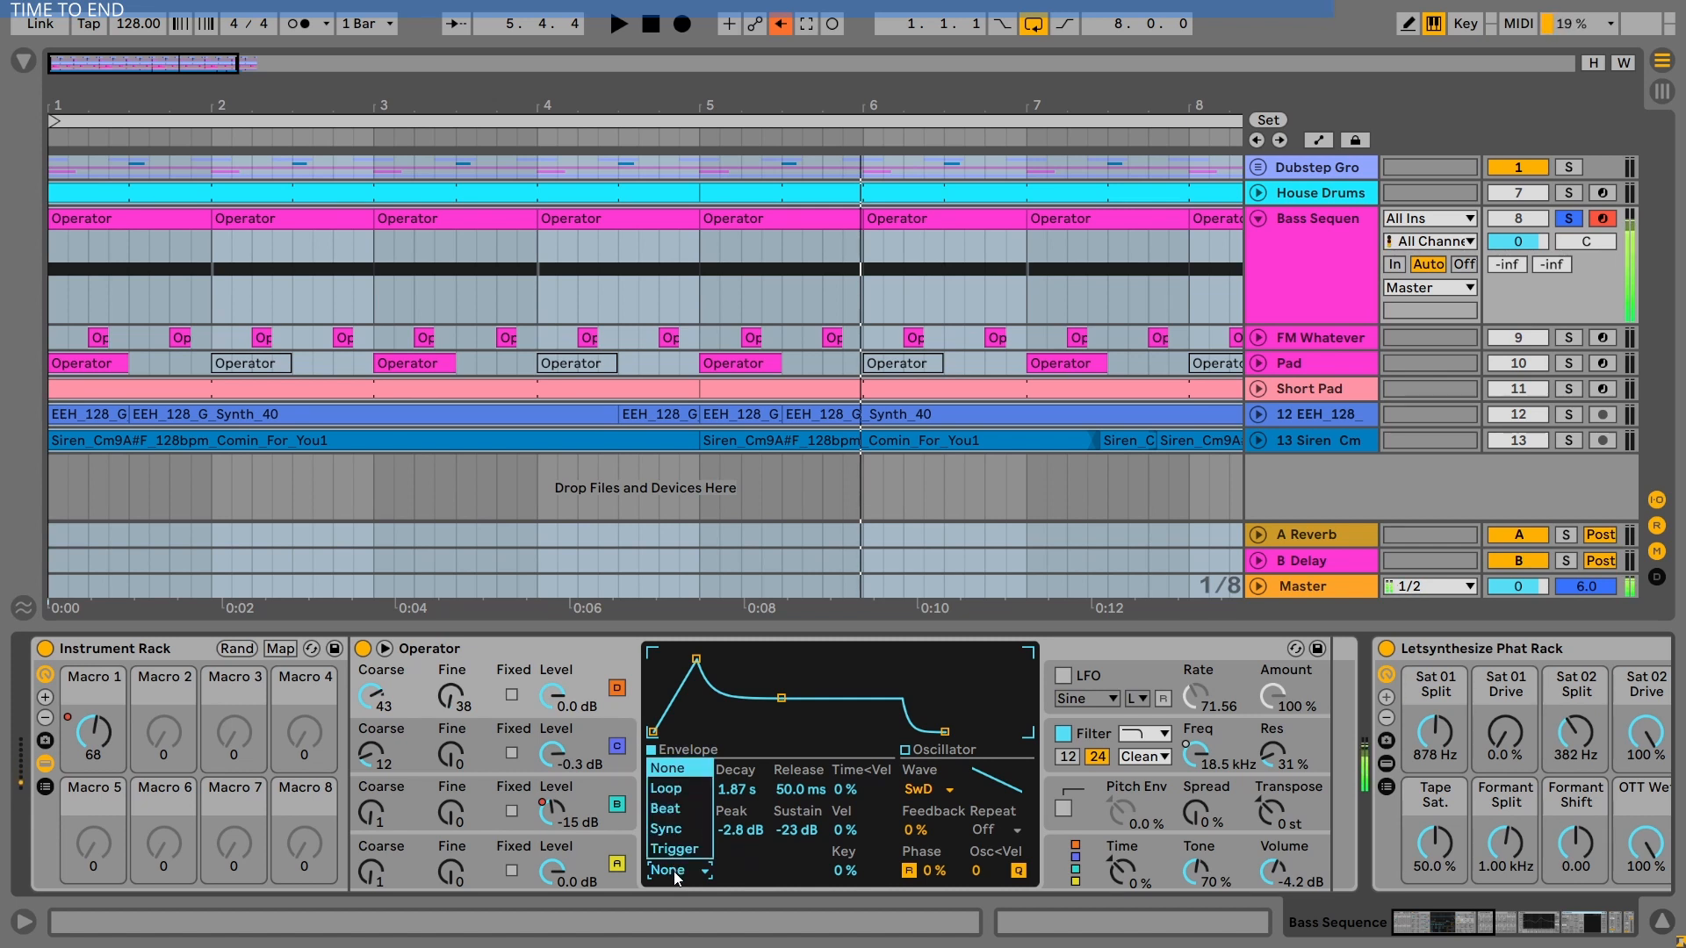
left_click(666, 808)
Step: Try Loop mode on oscillator D's envelope with the loop time raised to 2.11 s
left_click(677, 869)
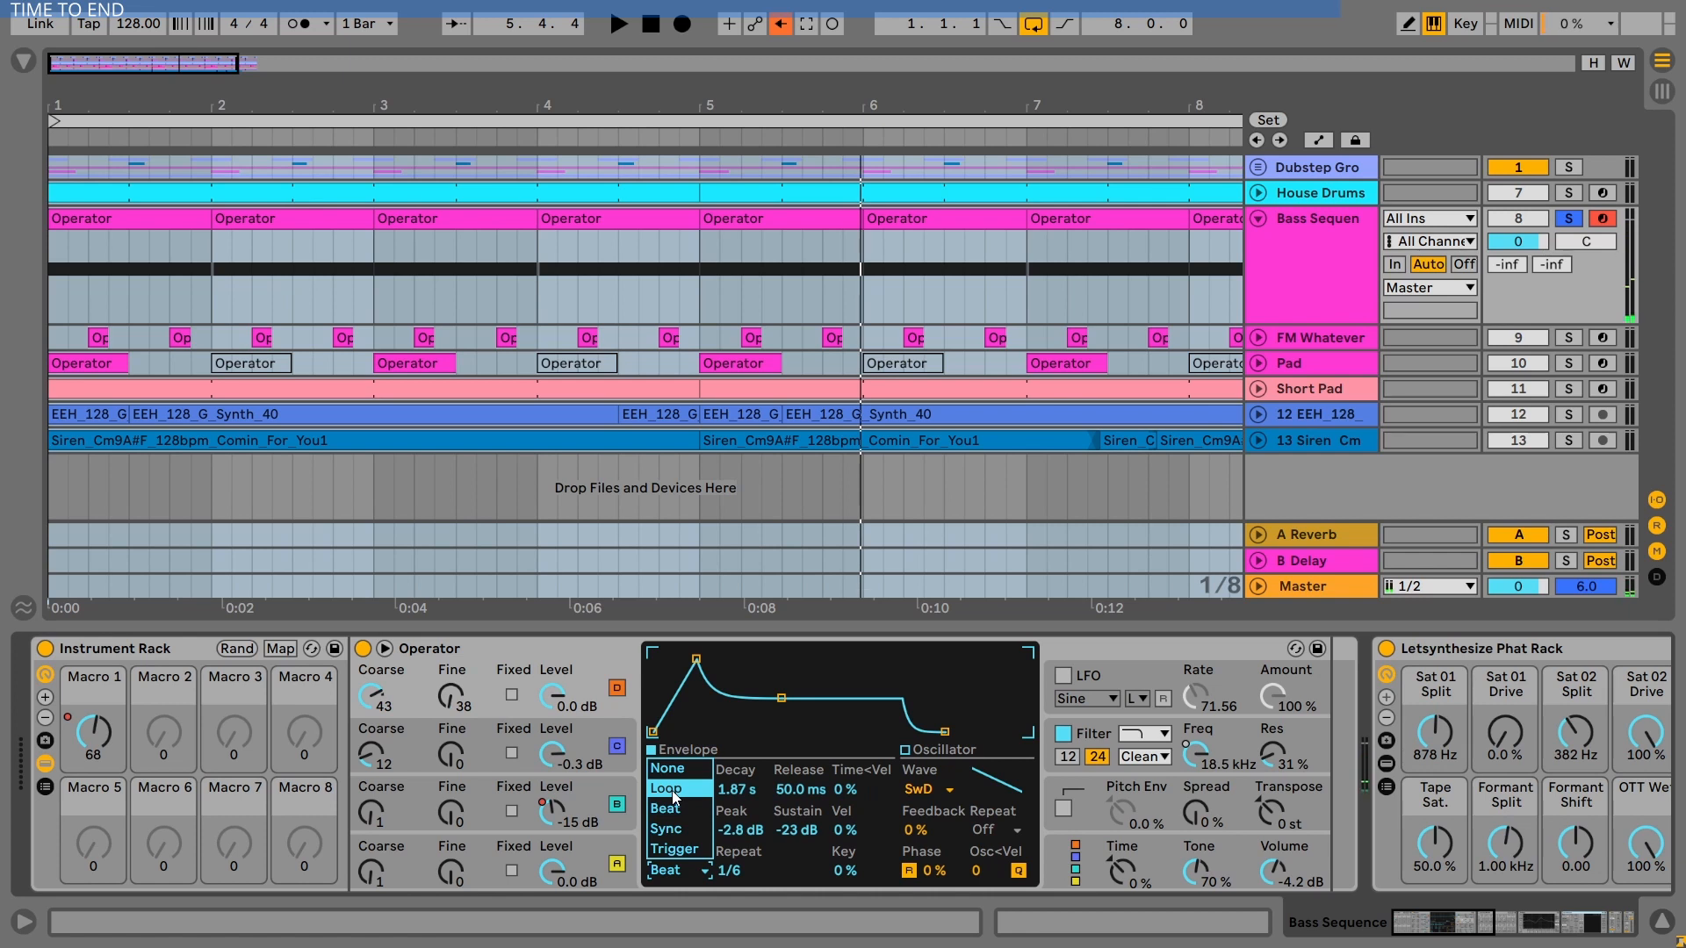
left_click(672, 790)
left_click(676, 874)
left_click(683, 824)
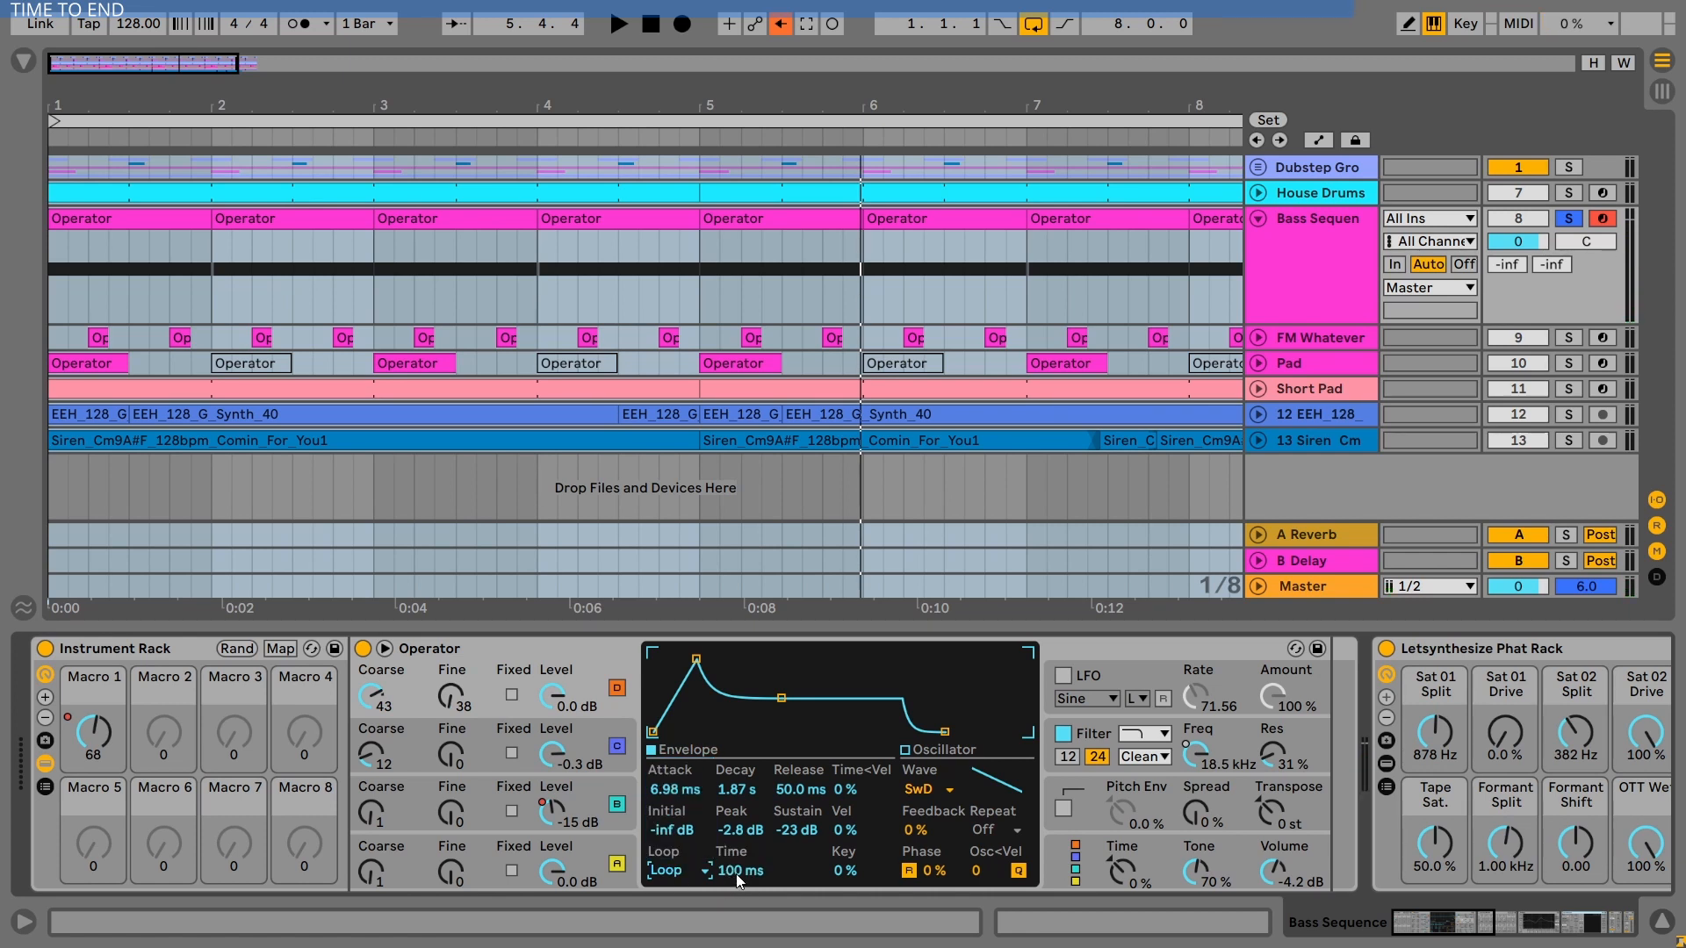
left_click_drag(736, 873, 736, 786)
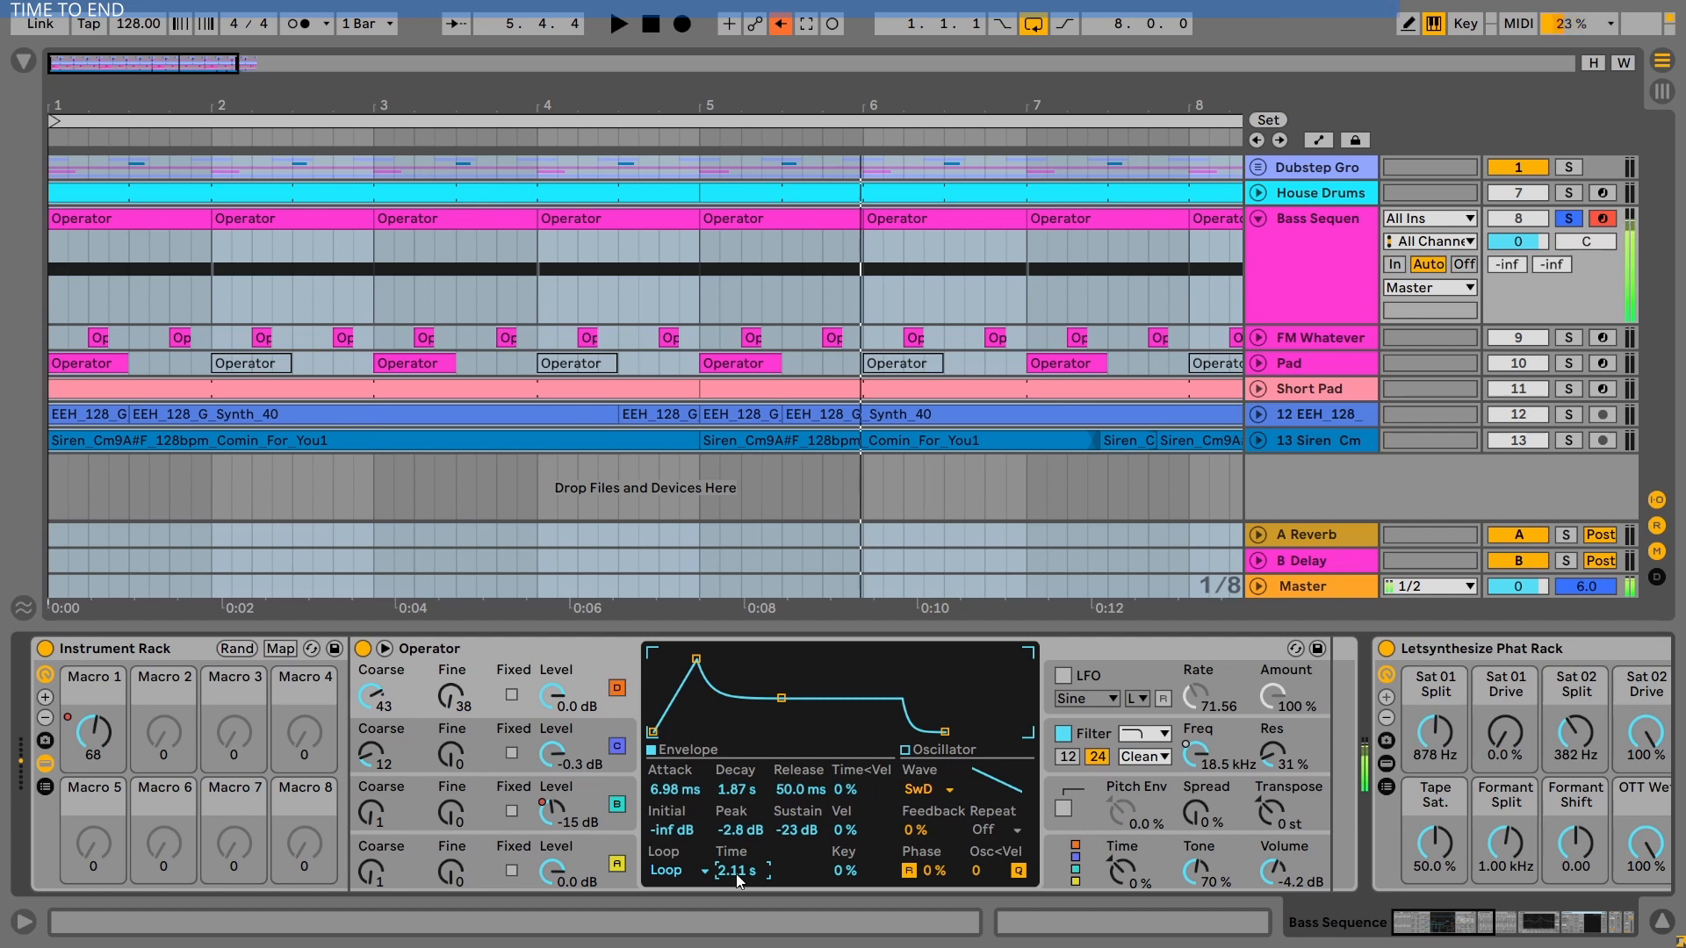
Step: Raise oscillator D's sustain to 0.0 dB and set its envelope loop mode to None
left_click(694, 872)
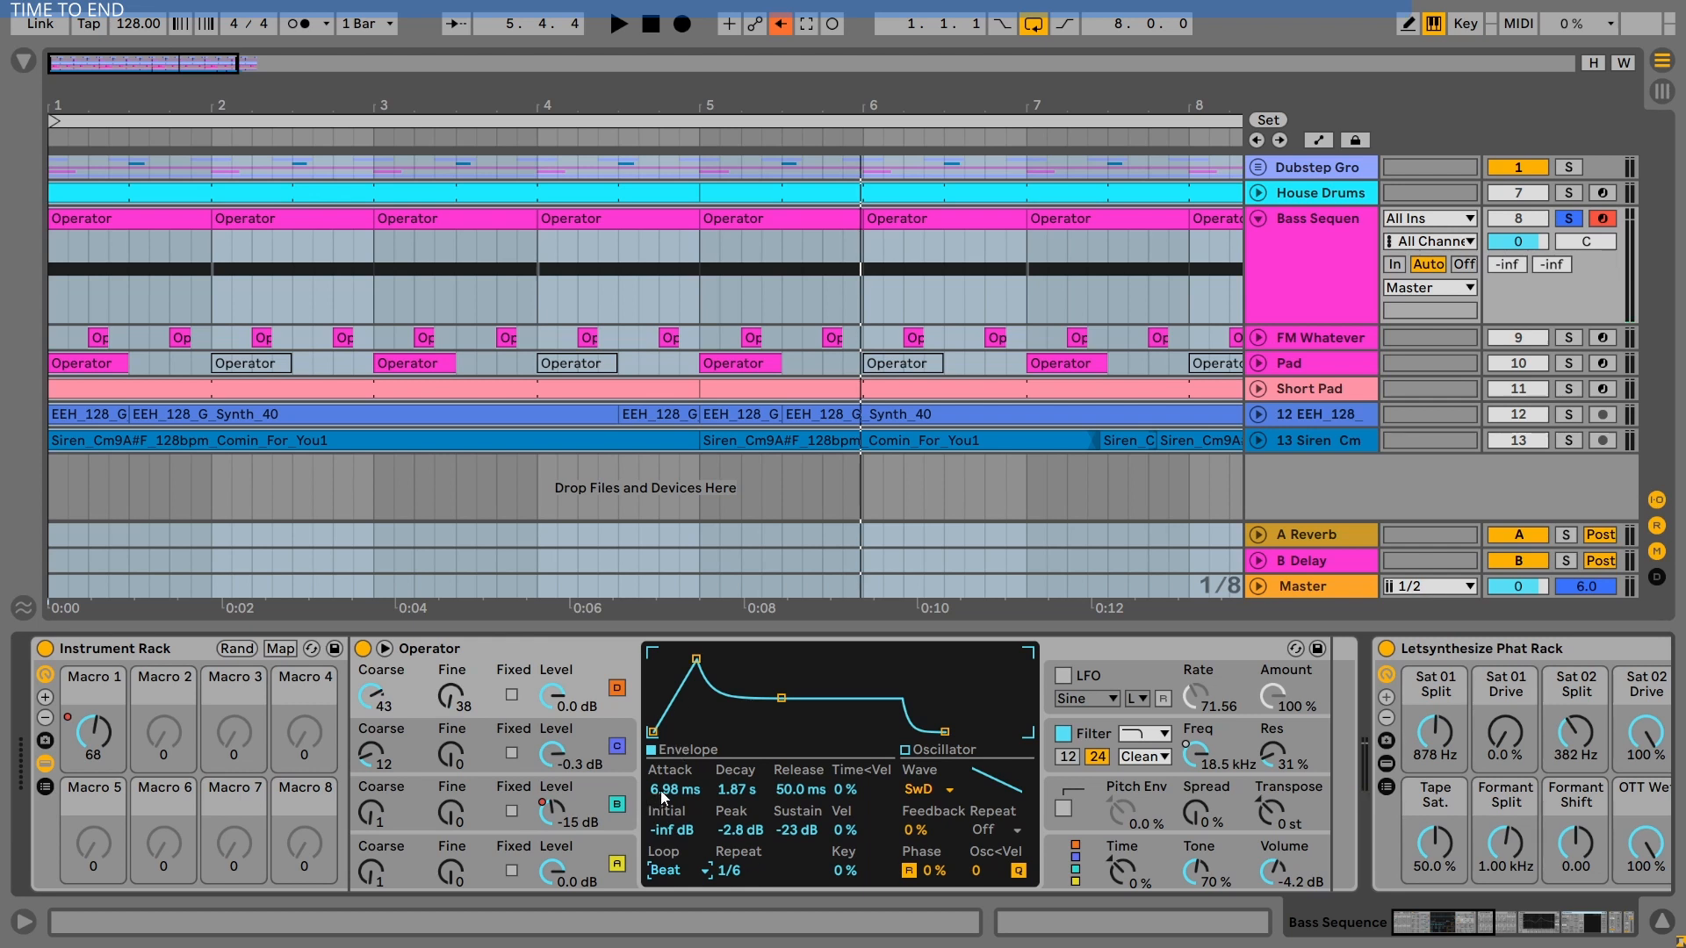
left_click_drag(797, 830, 796, 777)
left_click(678, 873)
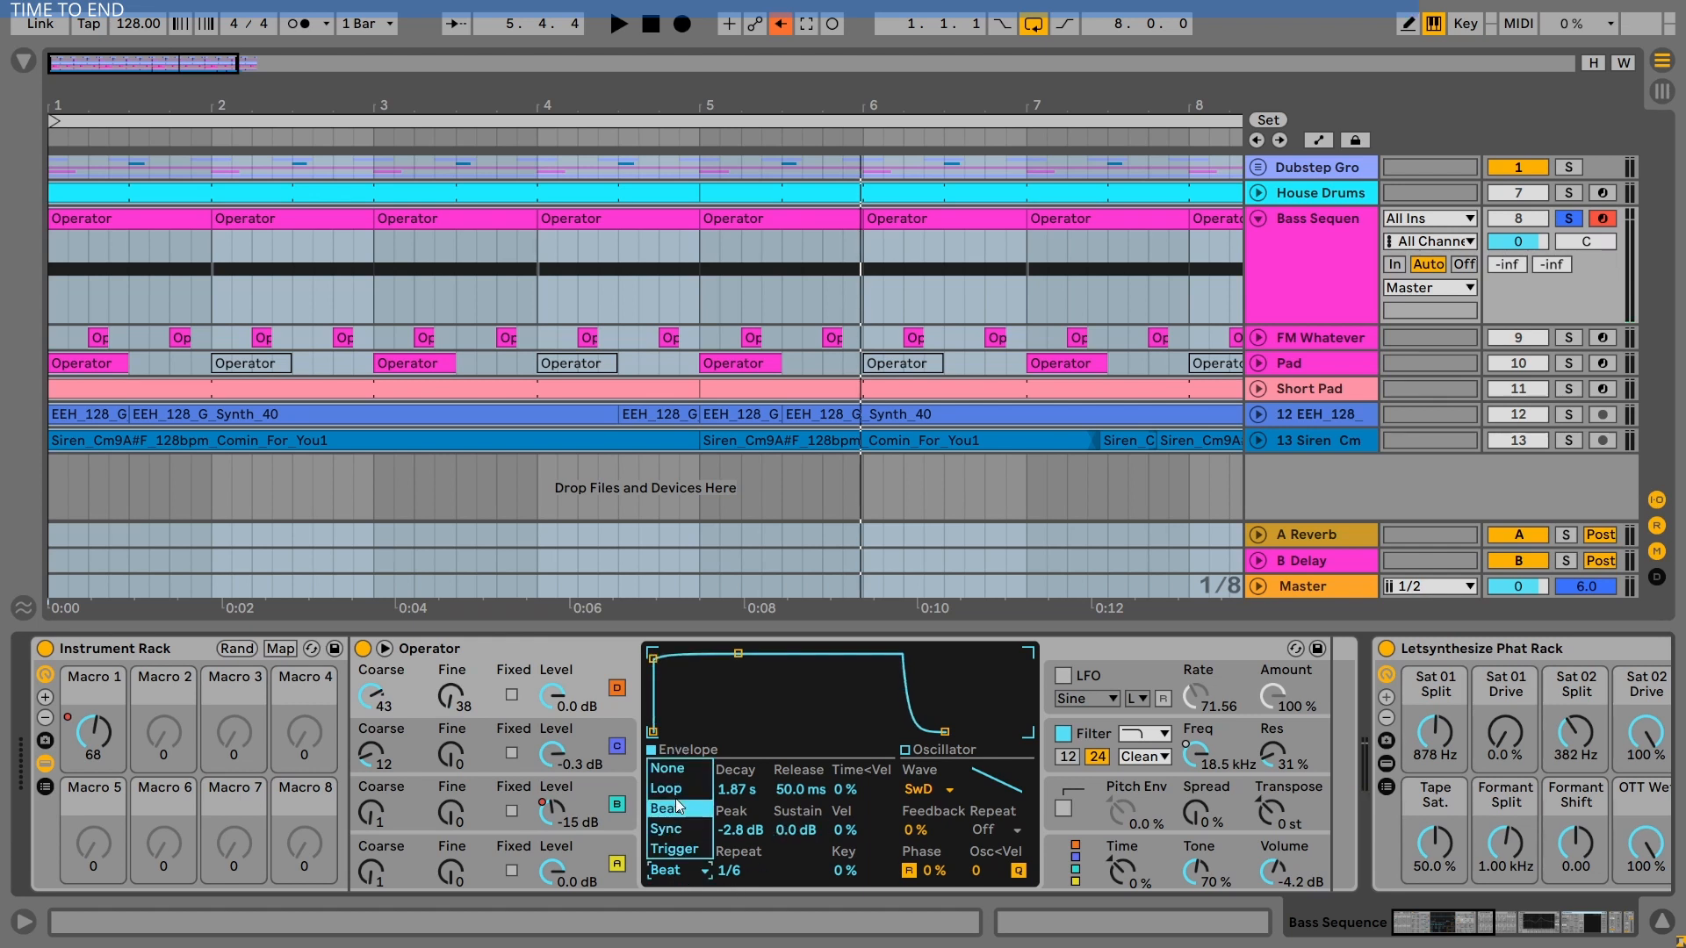
left_click(673, 770)
Step: Switch Operator's LFO back on and display the filter's settings
left_click(1148, 676)
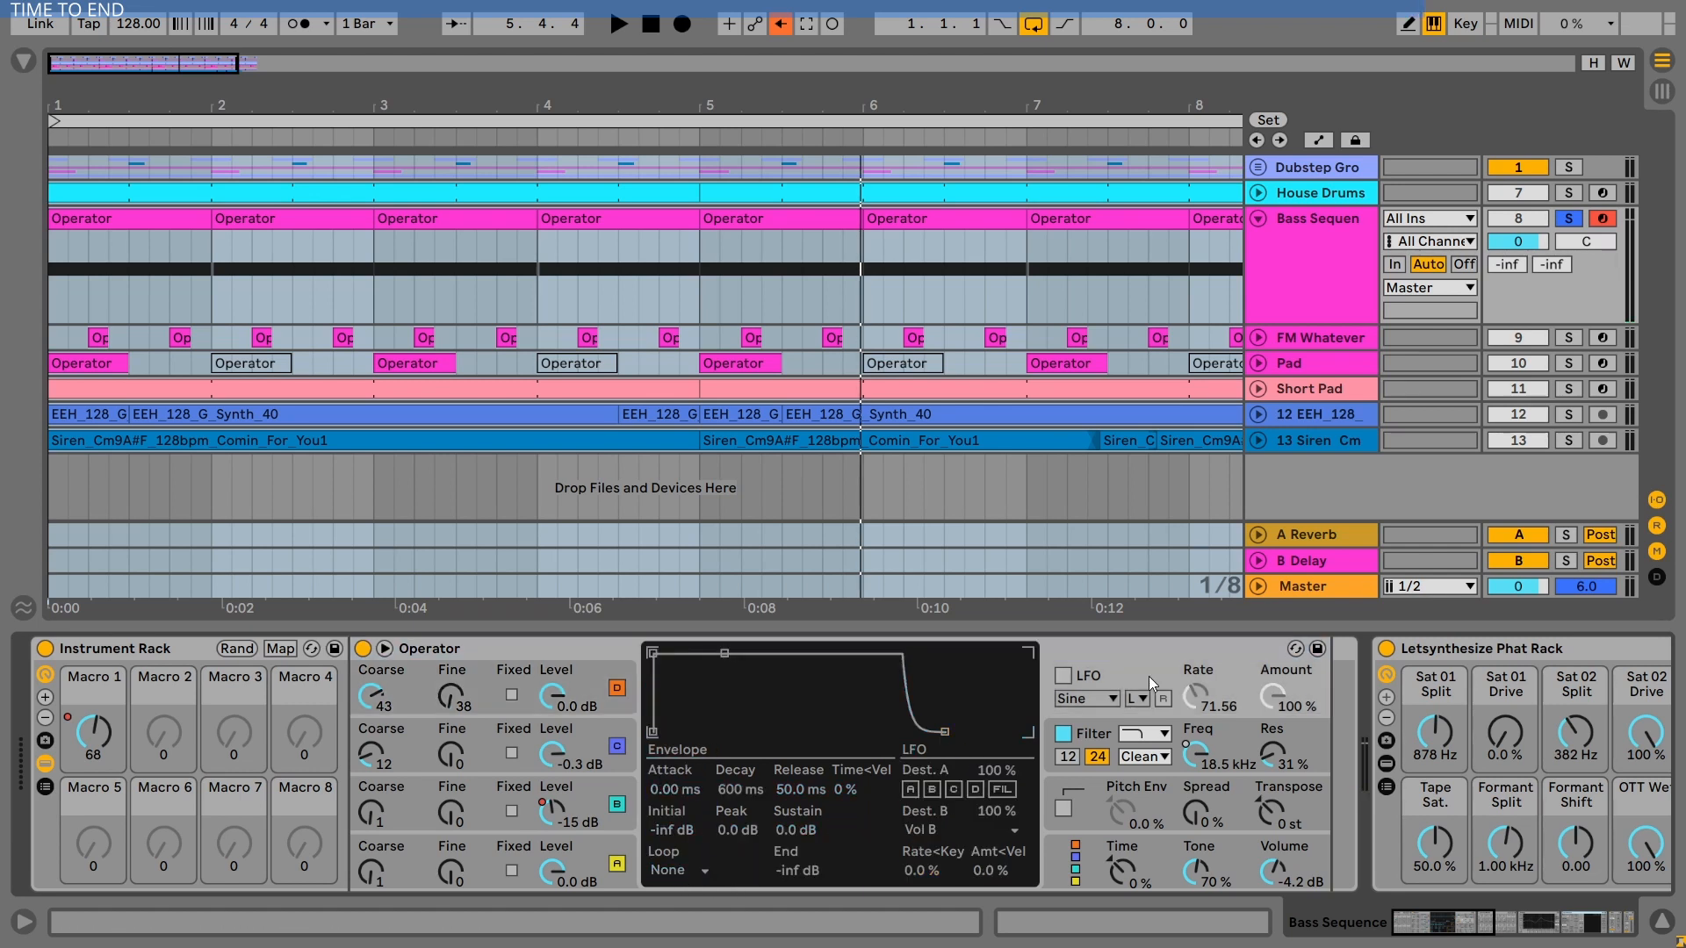
left_click(1064, 677)
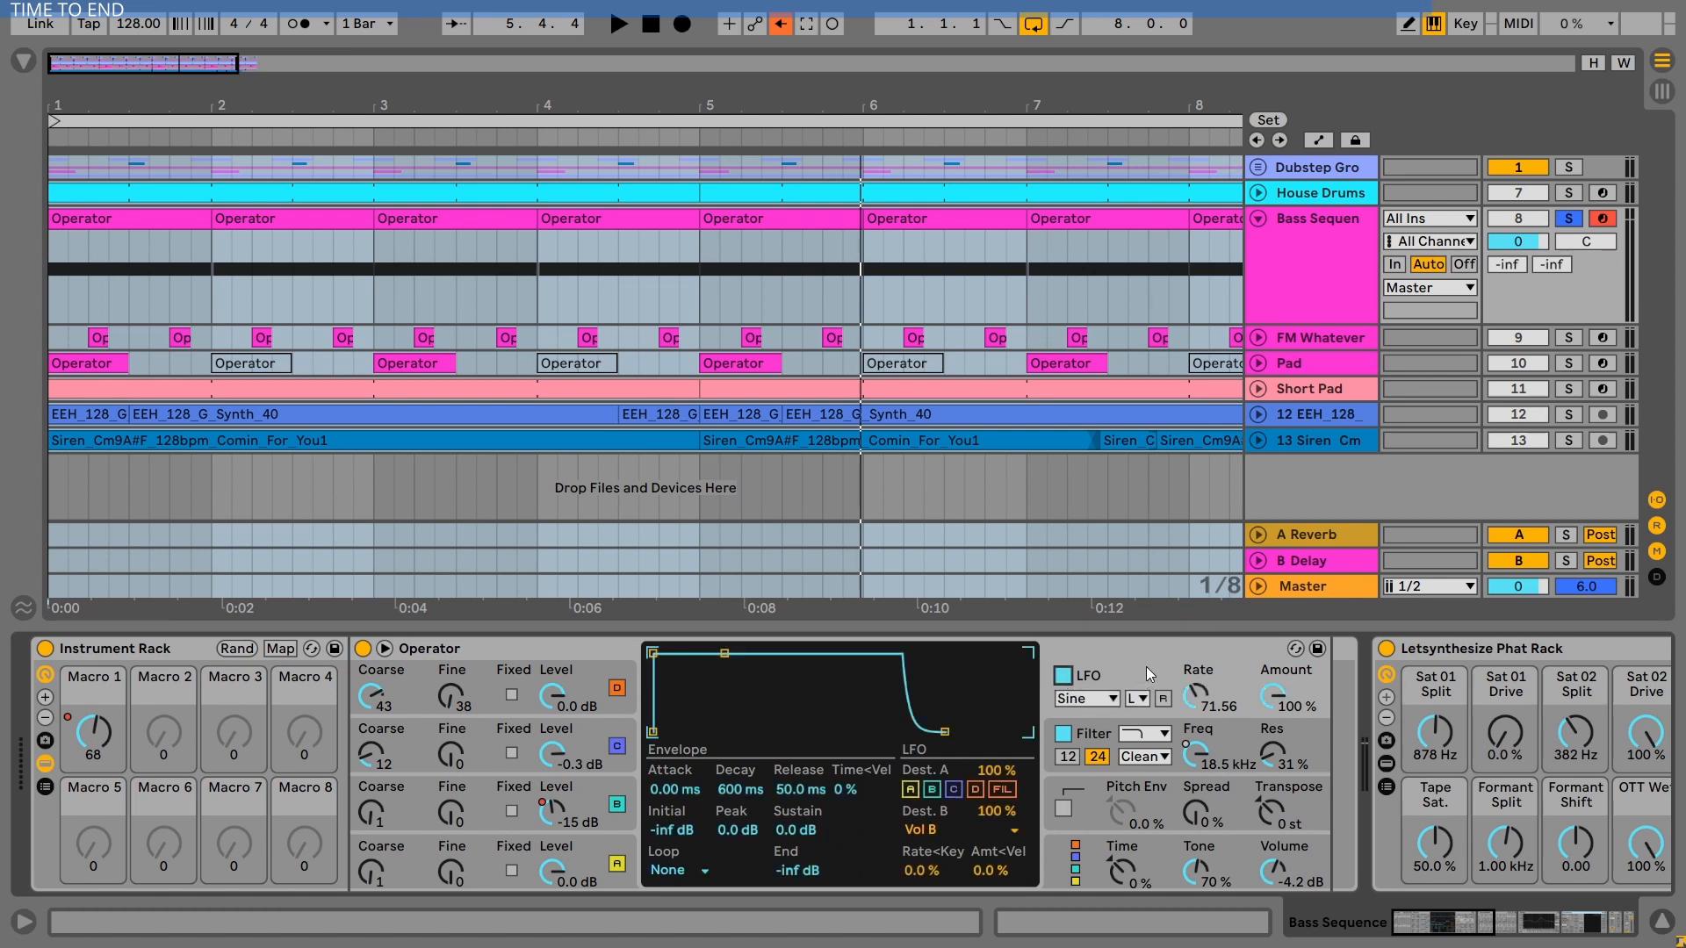
left_click(1225, 742)
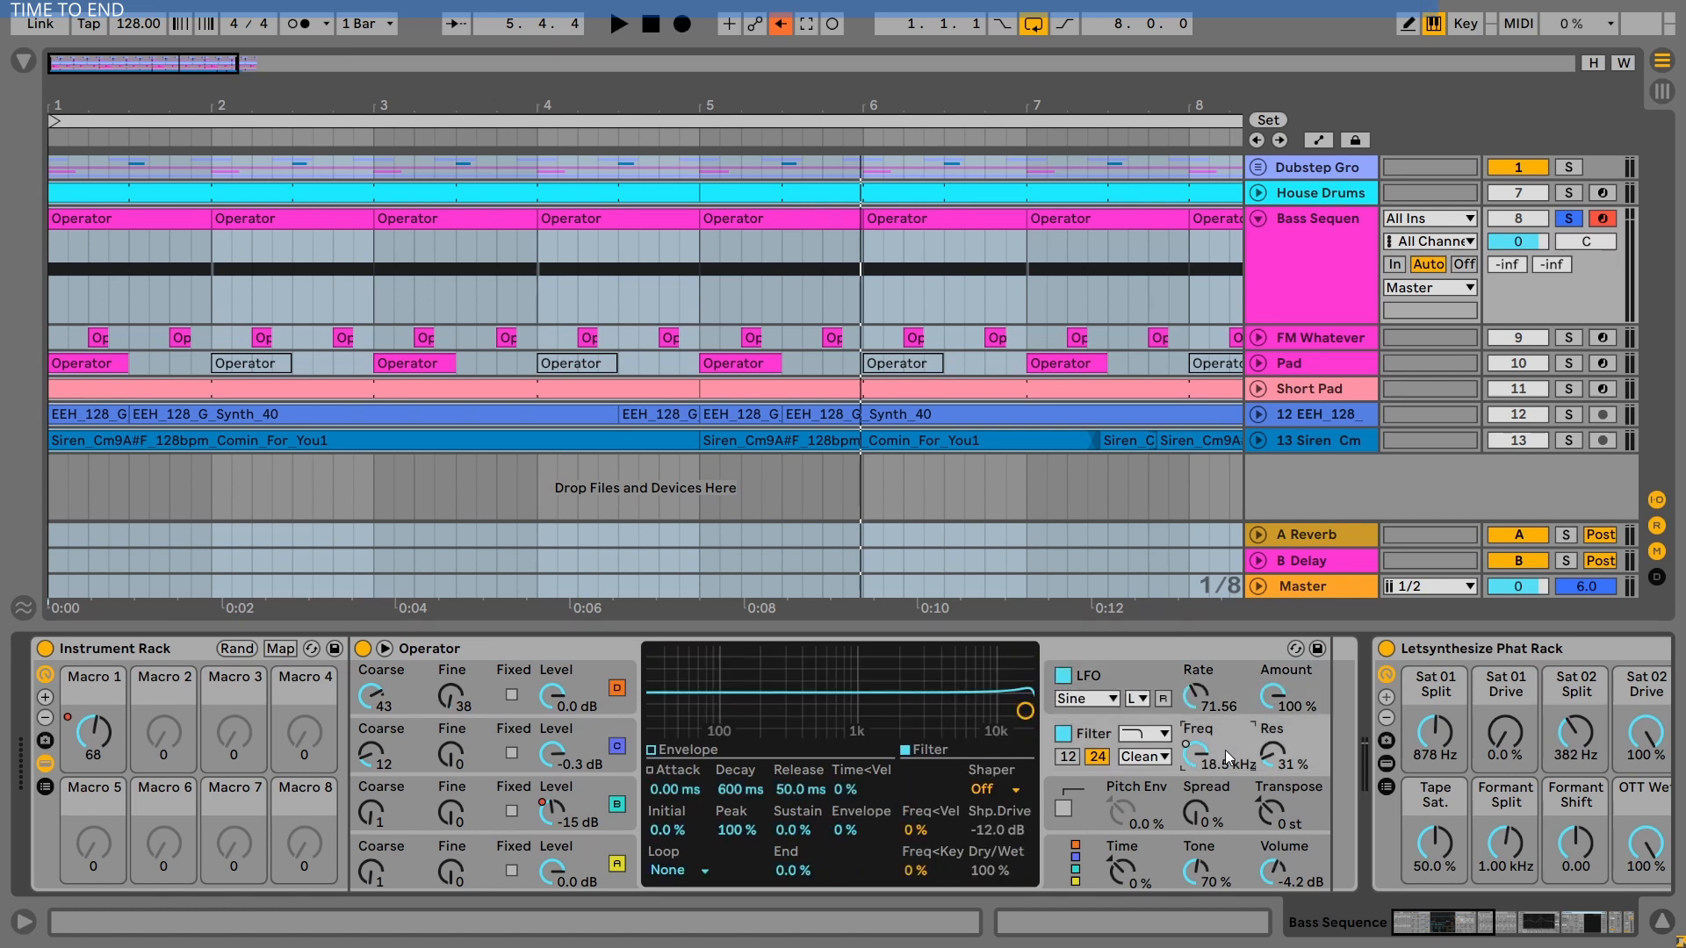
Step: Show the automation lanes and play from bar 1 with the unfolded 12 EEH_128 track soloed alongside Bass Sequence
left_click(1318, 139)
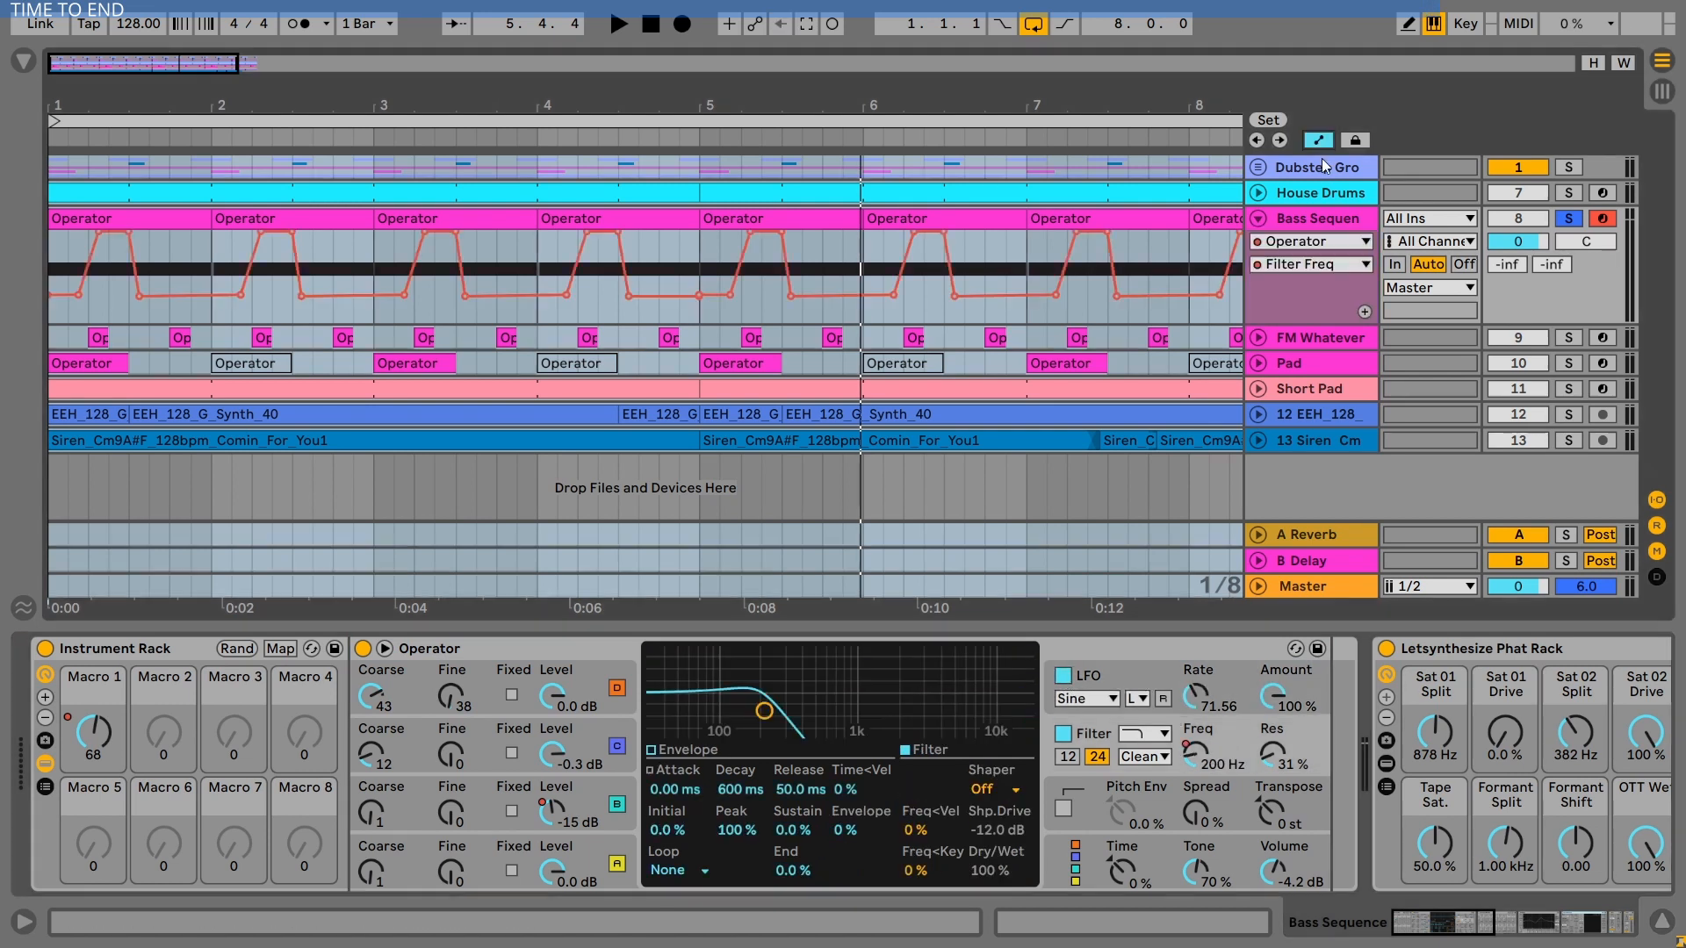
left_click(53, 256)
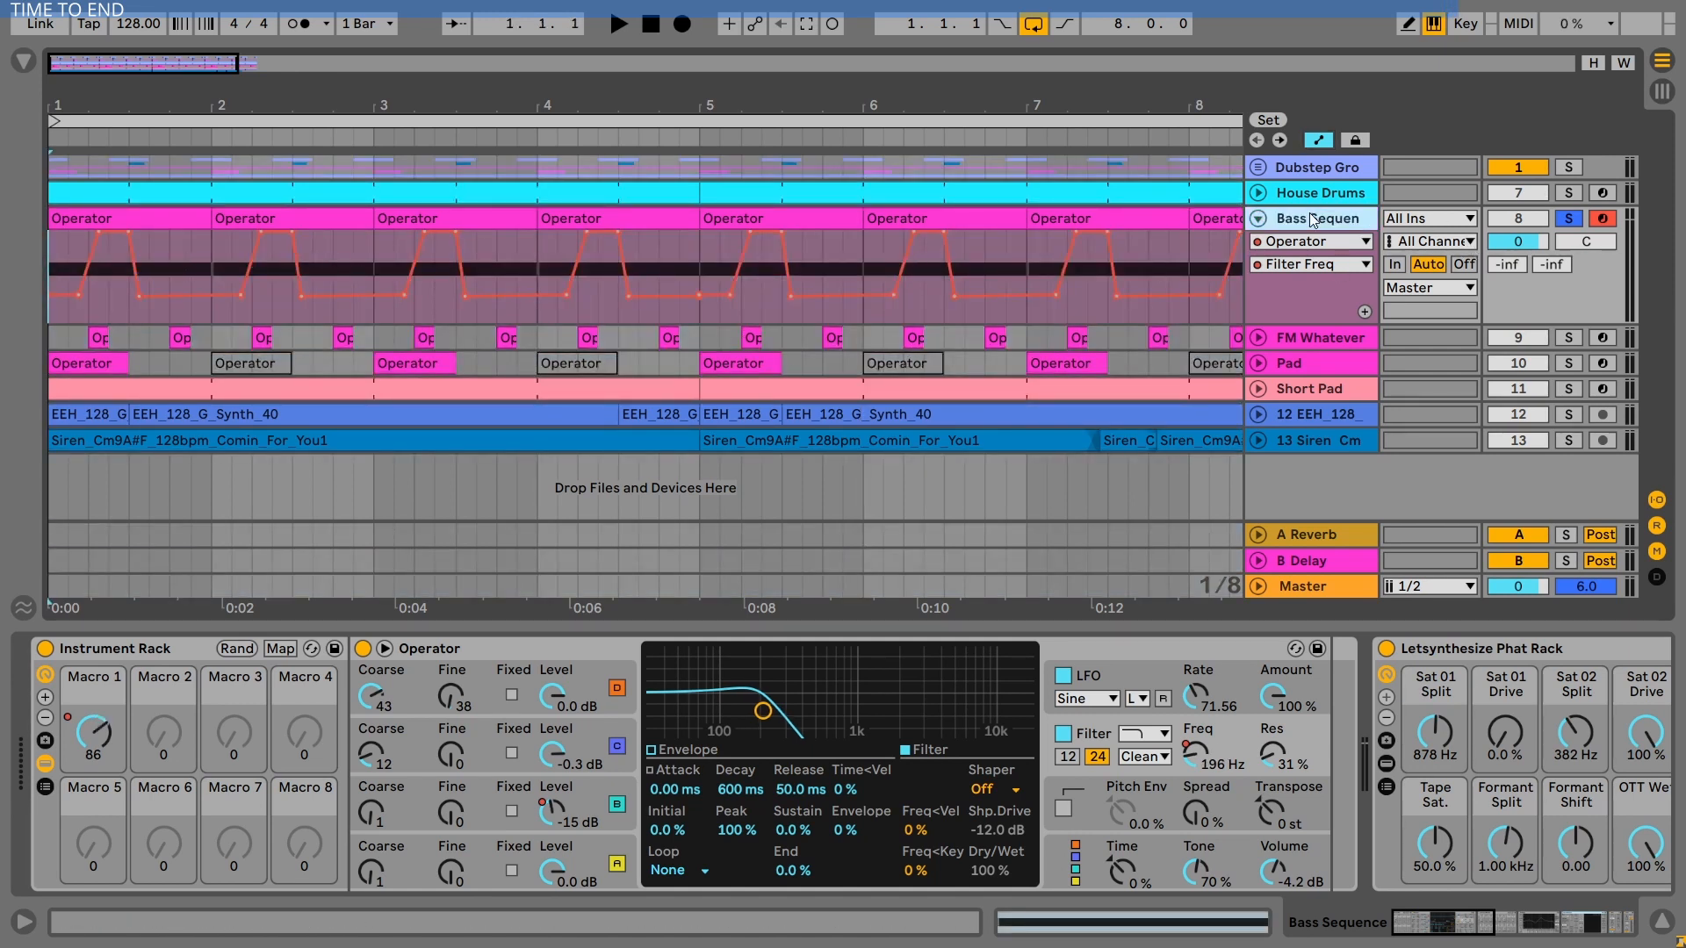
left_click(1261, 415)
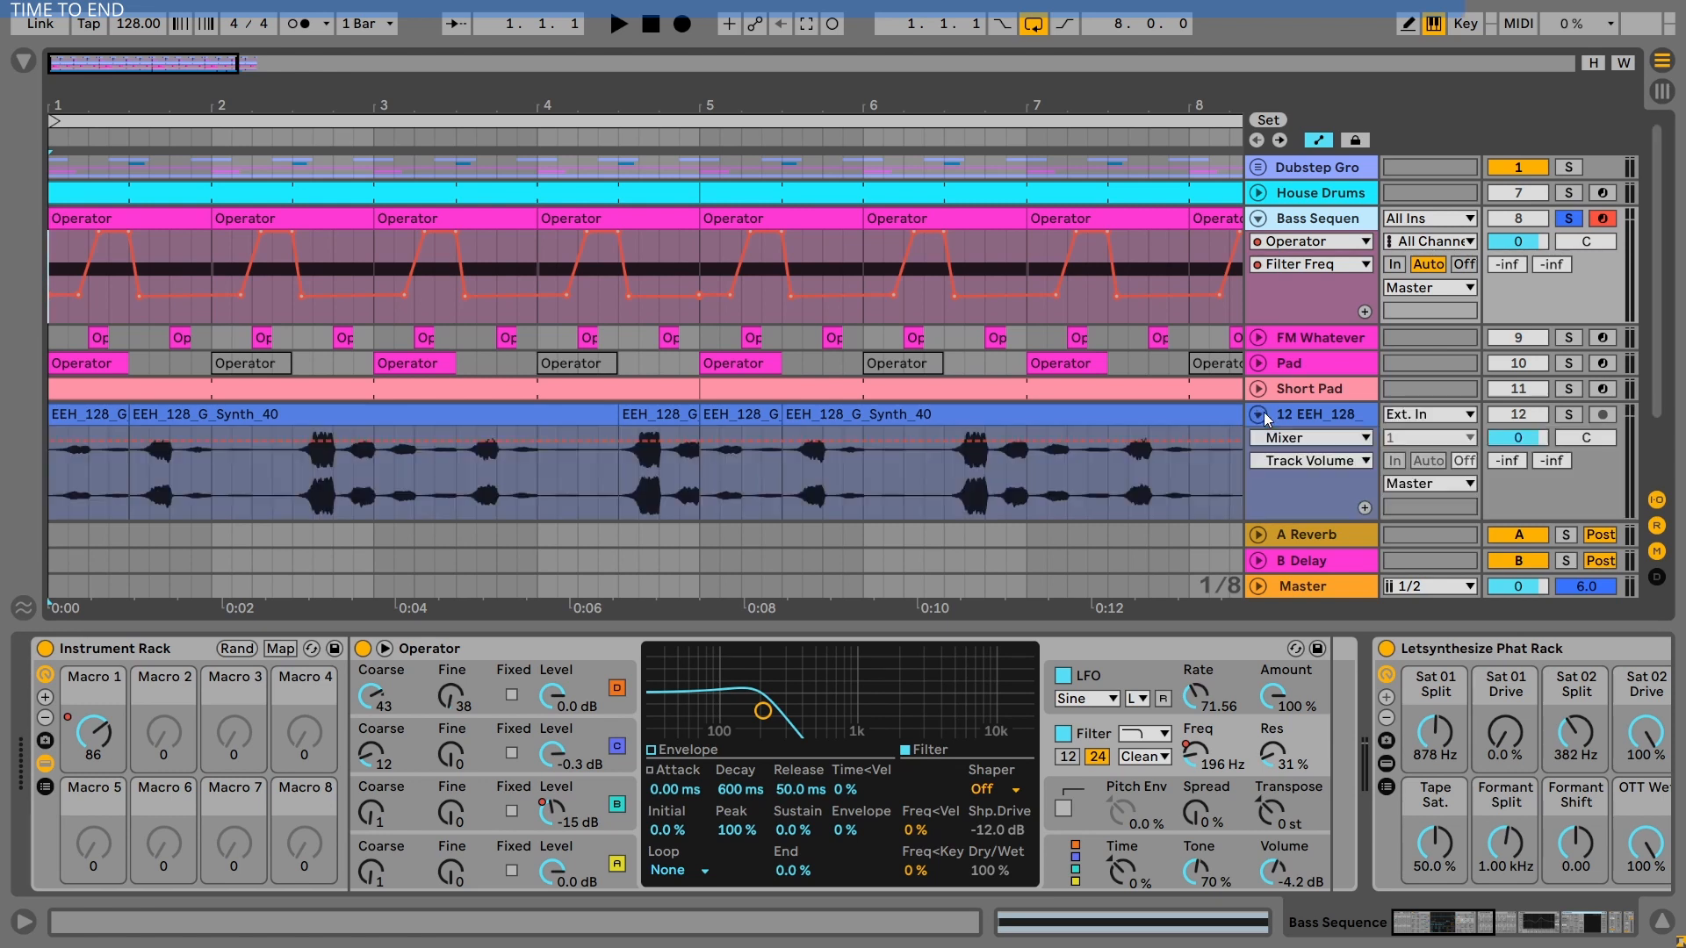
left_click(1568, 418)
key("space")
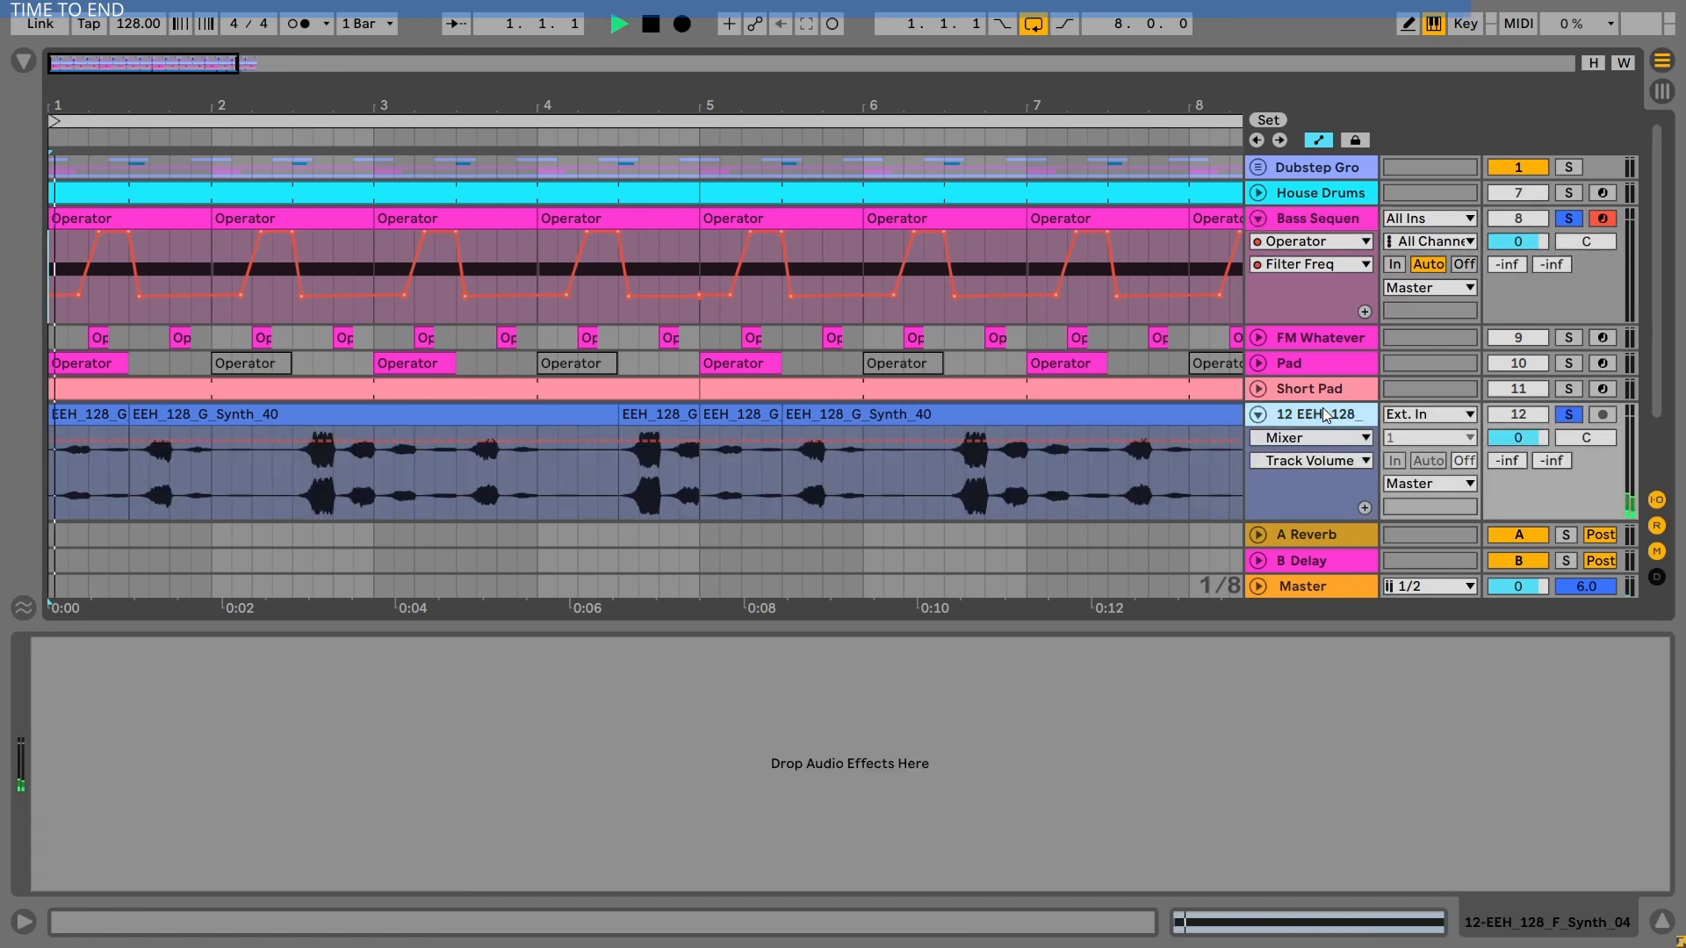
Step: Compare the EEH_128 audio from 4.3.1 to 4.4.1 with Bass Sequence's filter frequency automation from 4.1.1 to 4.3.1
left_click(1316, 218)
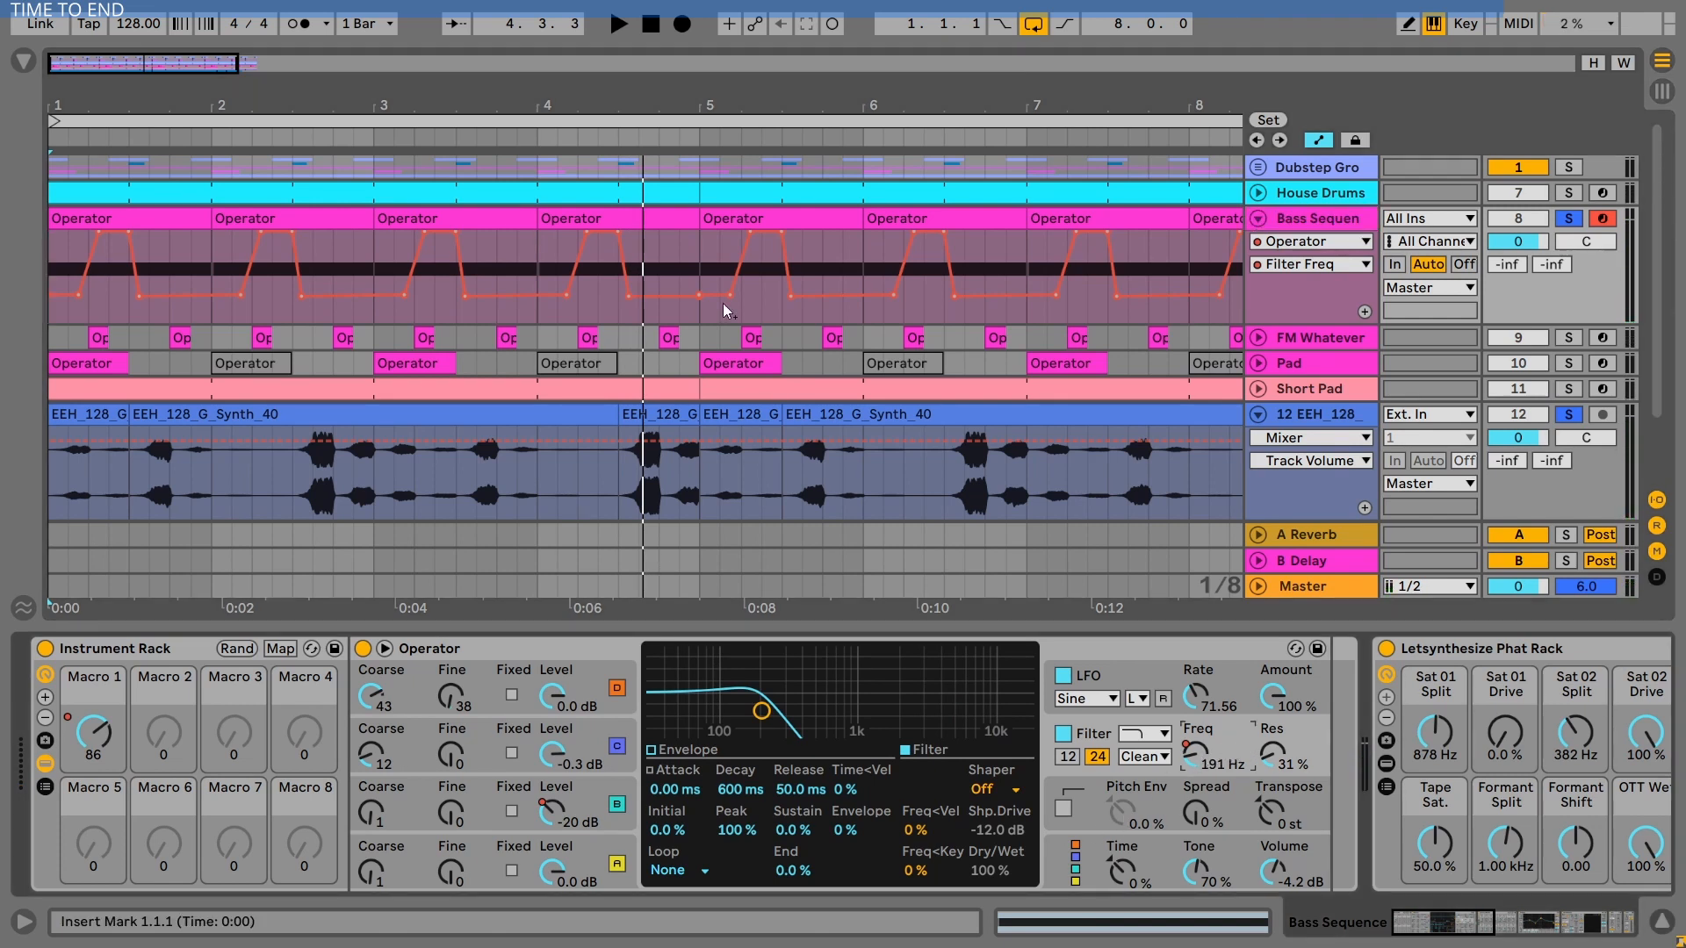
left_click_drag(625, 470, 662, 473)
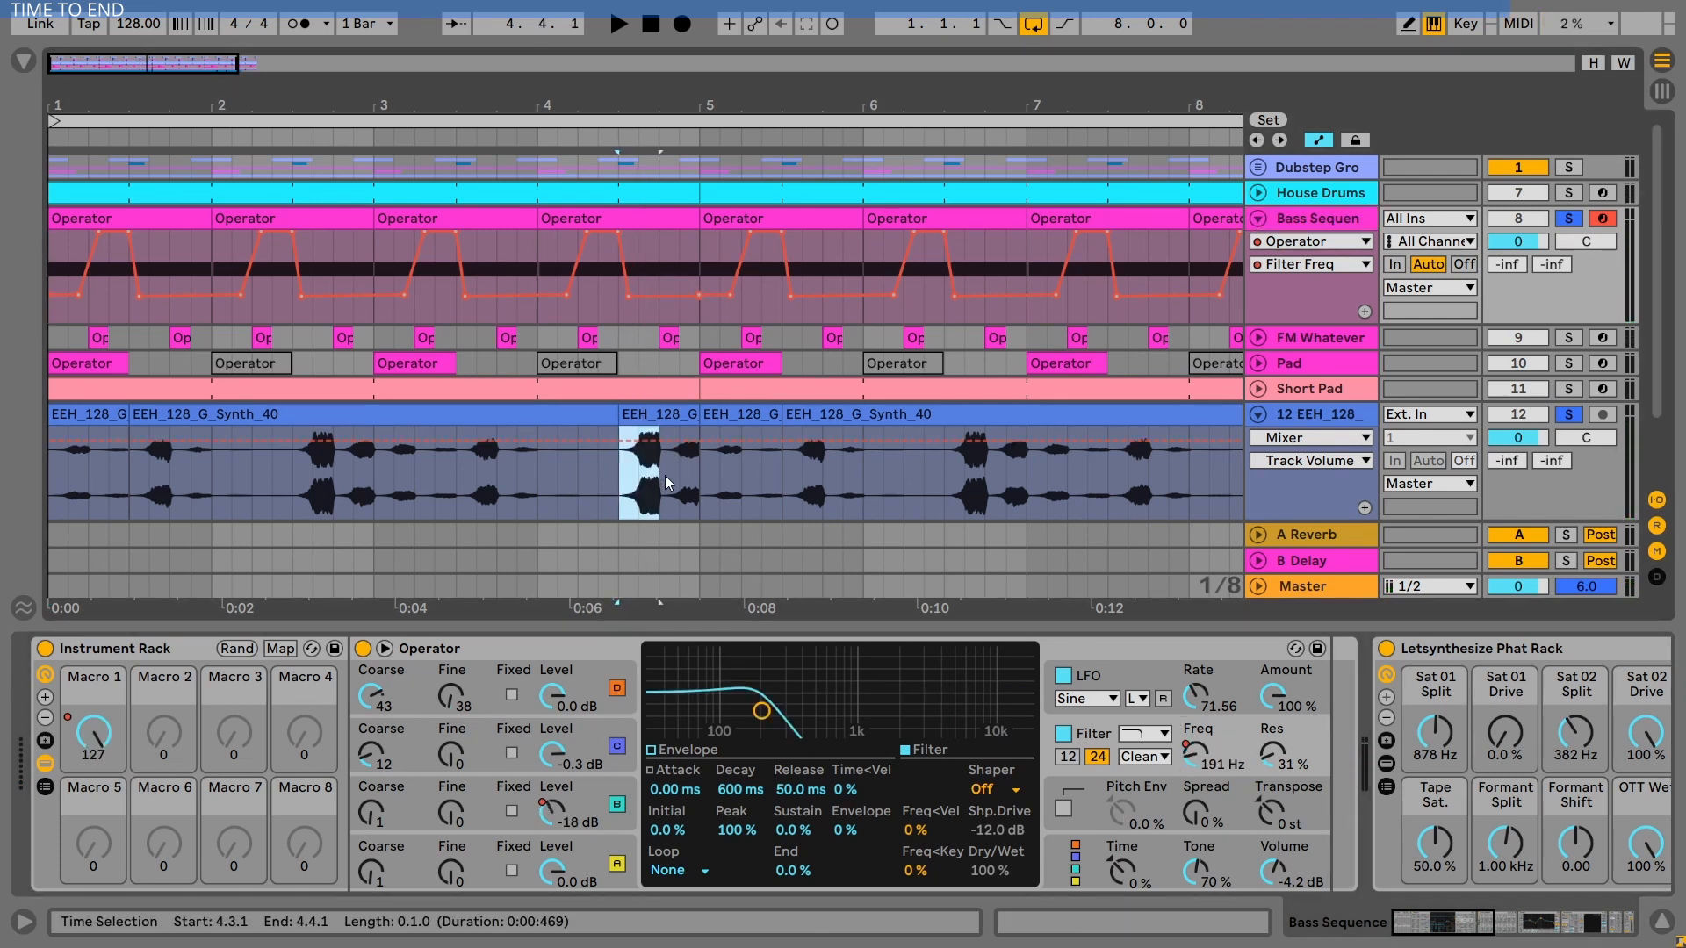
left_click(1334, 421)
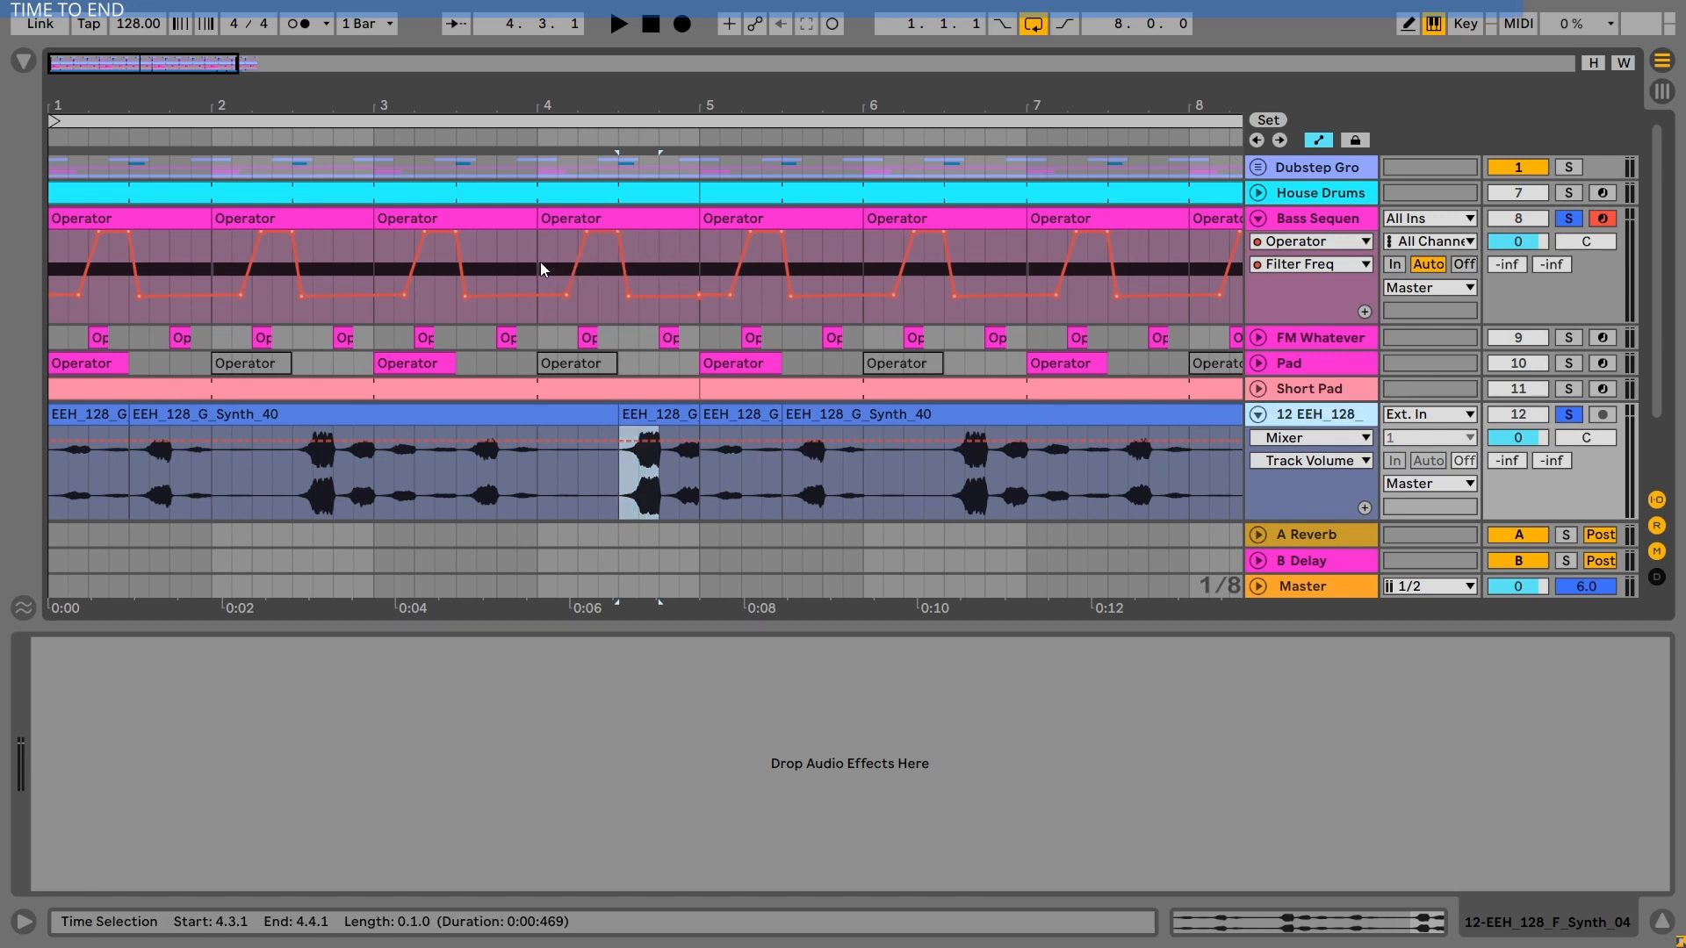
left_click_drag(540, 262, 626, 255)
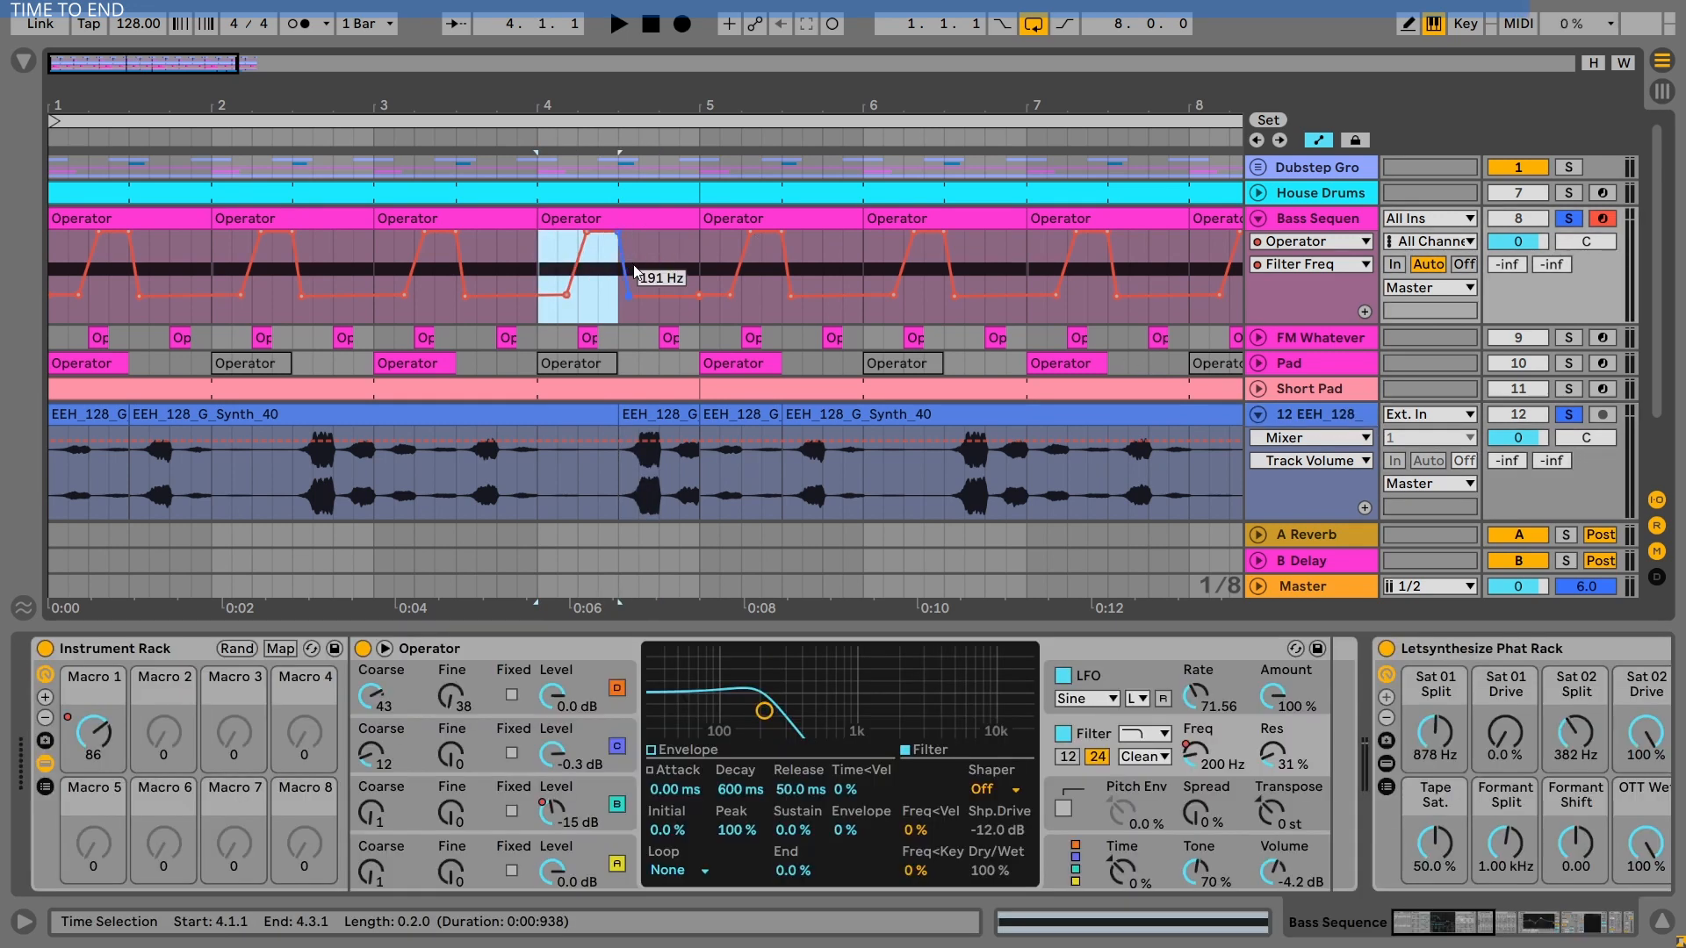
Step: Delete the automation of Operator's filter frequency on the Bass Sequence track
right_click(1192, 761)
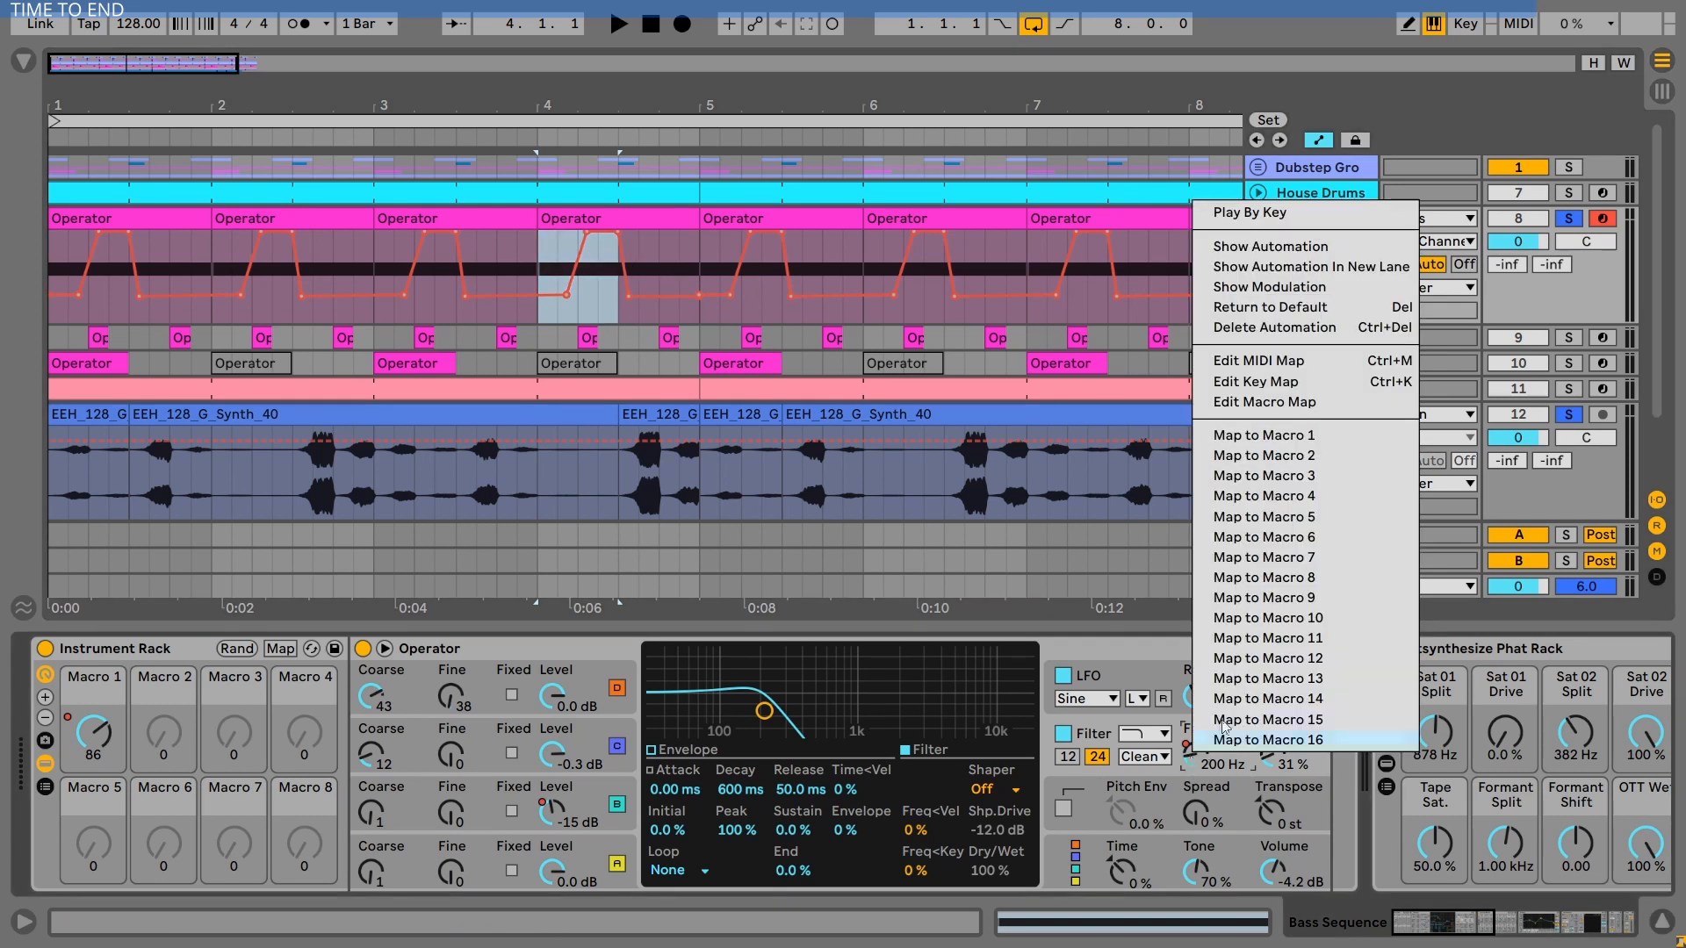
left_click(1260, 328)
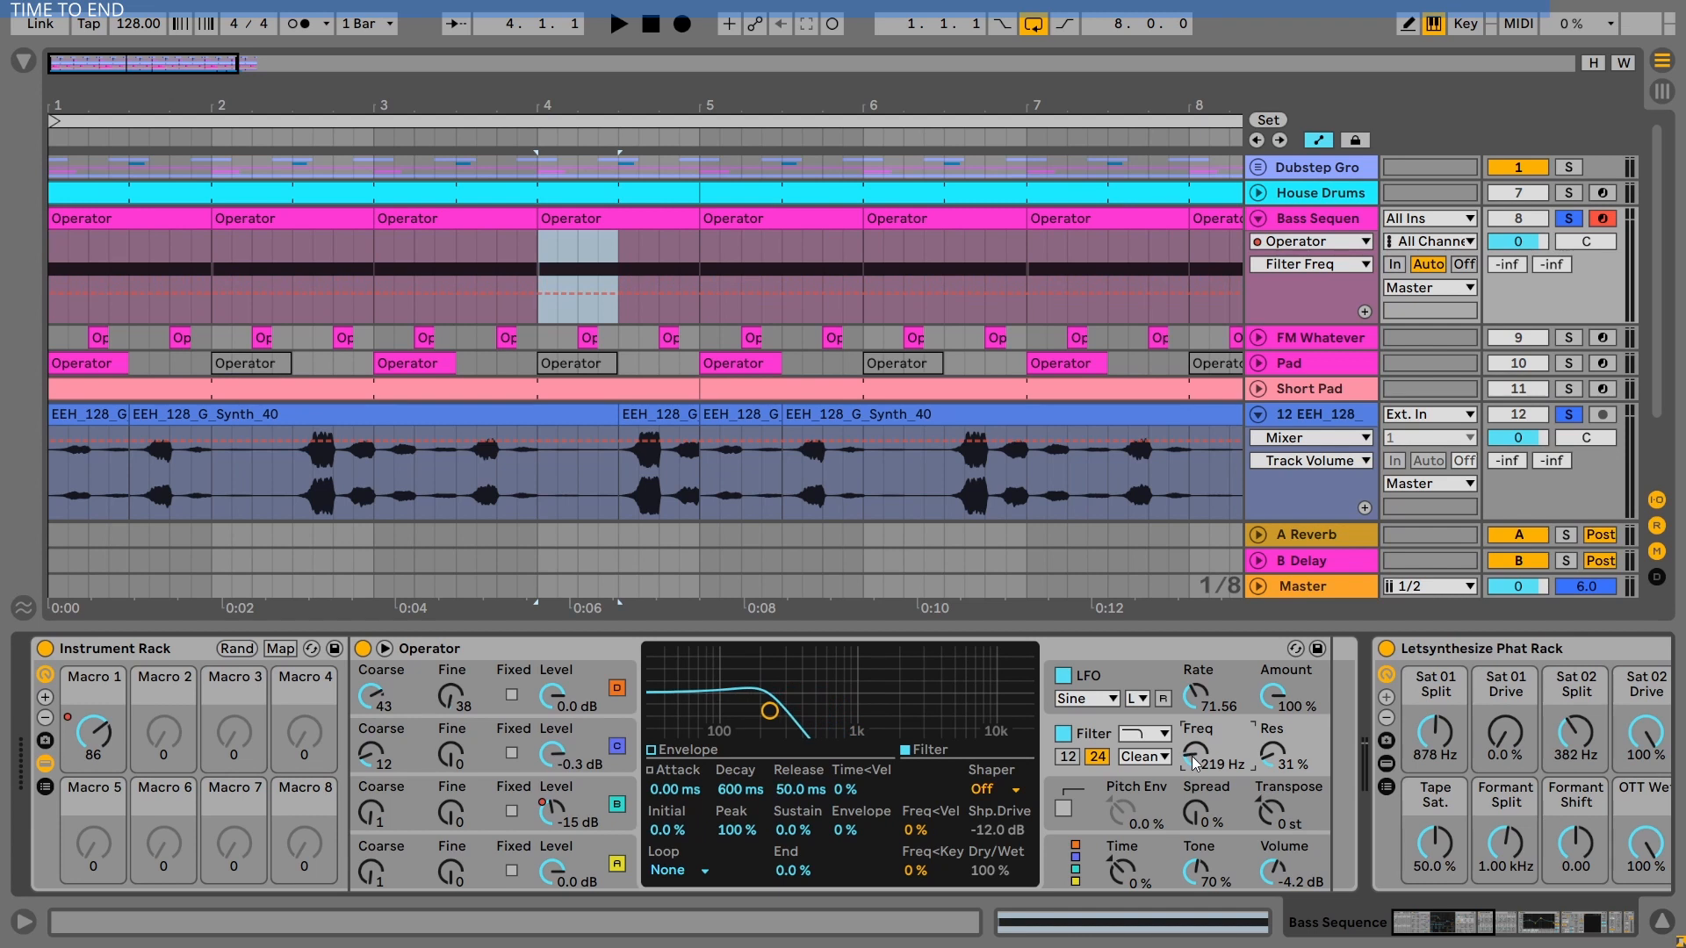
Step: Play the eight-bar loop while sweeping Operator's filter frequency by hand, and leave it at 188 Hz
key("space")
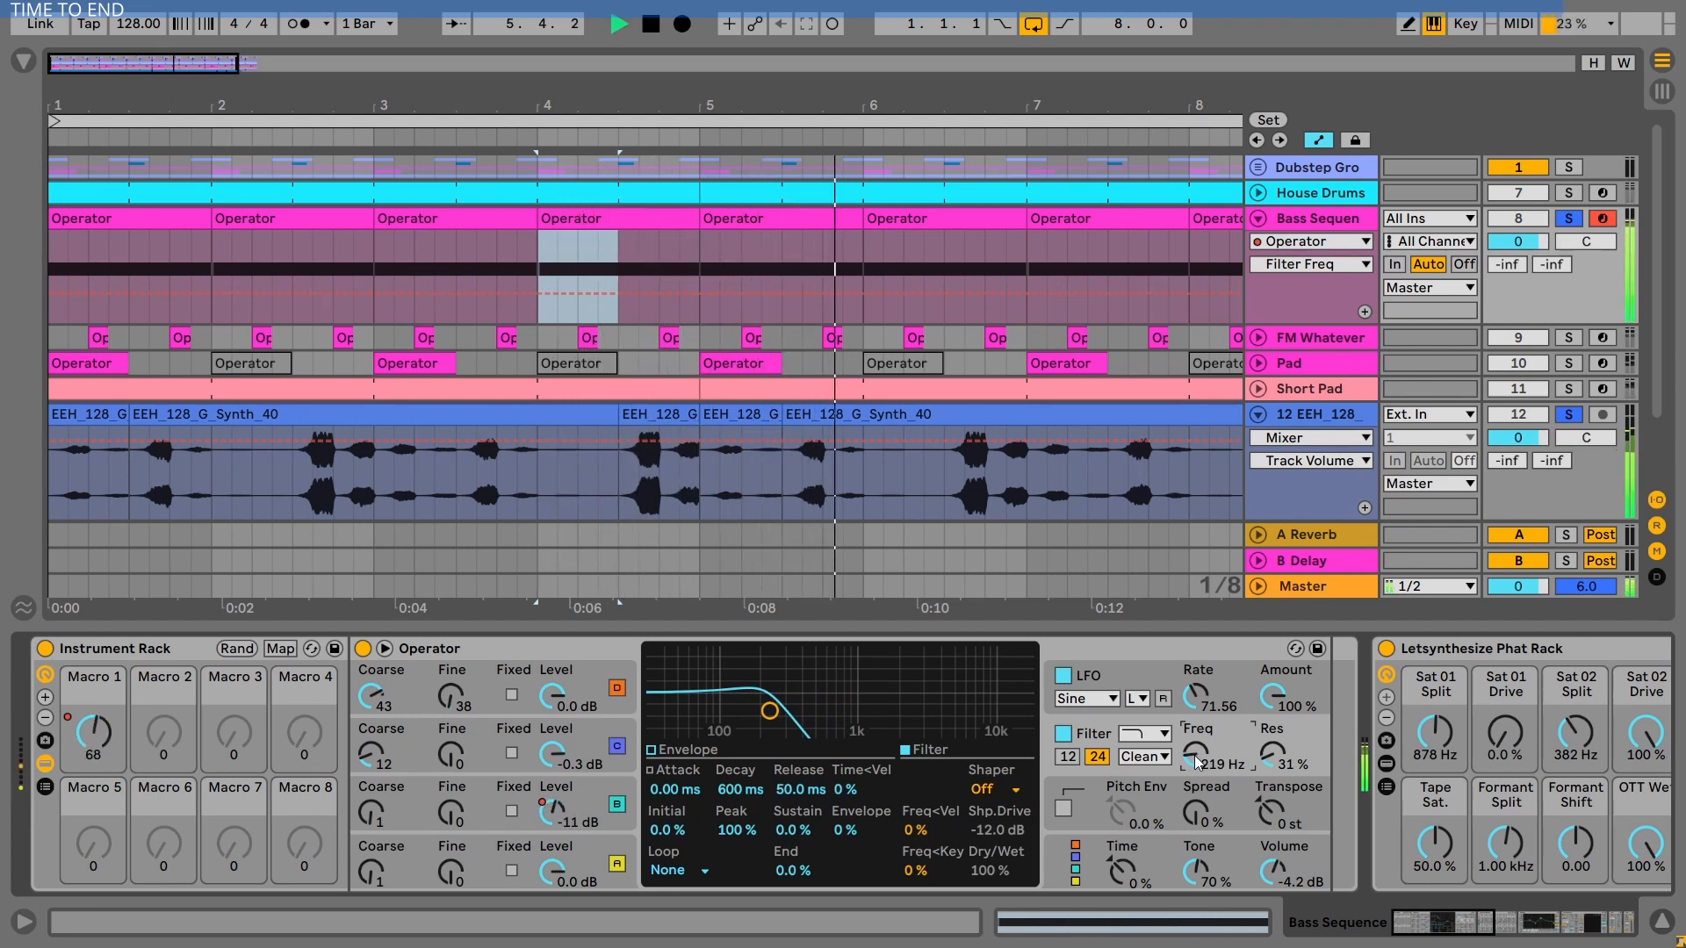
mouse_move(1198, 761)
left_mouse_down()
mouse_move(1199, 718)
mouse_move(1198, 760)
left_mouse_up()
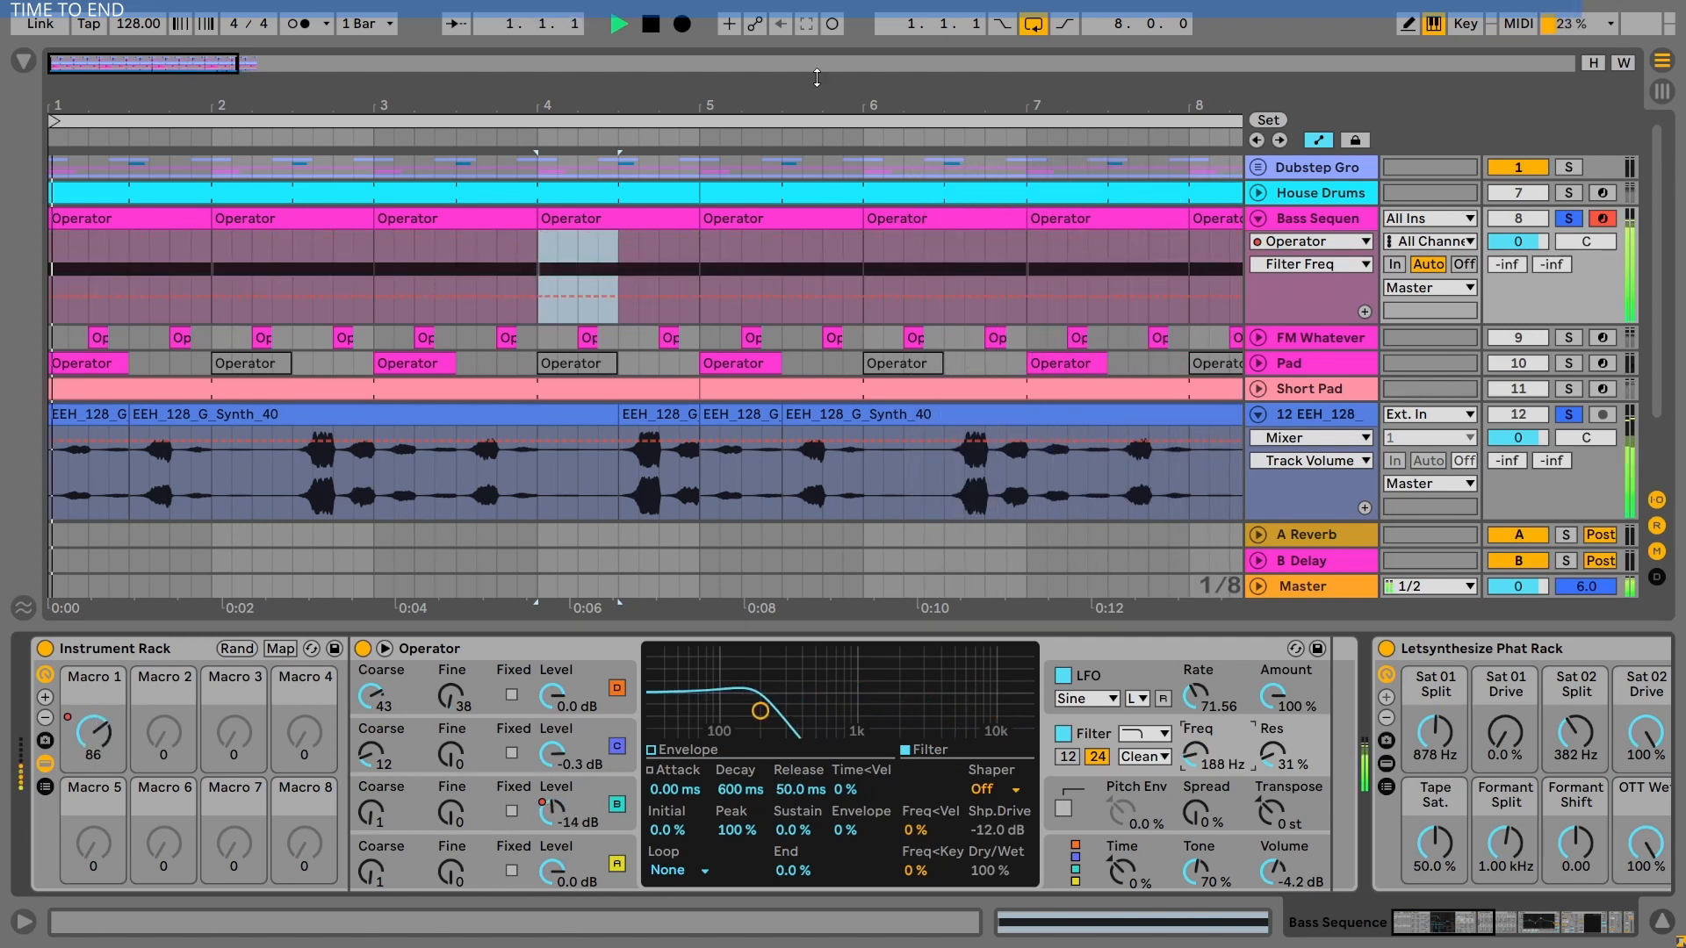
left_click_drag(817, 80, 817, 57)
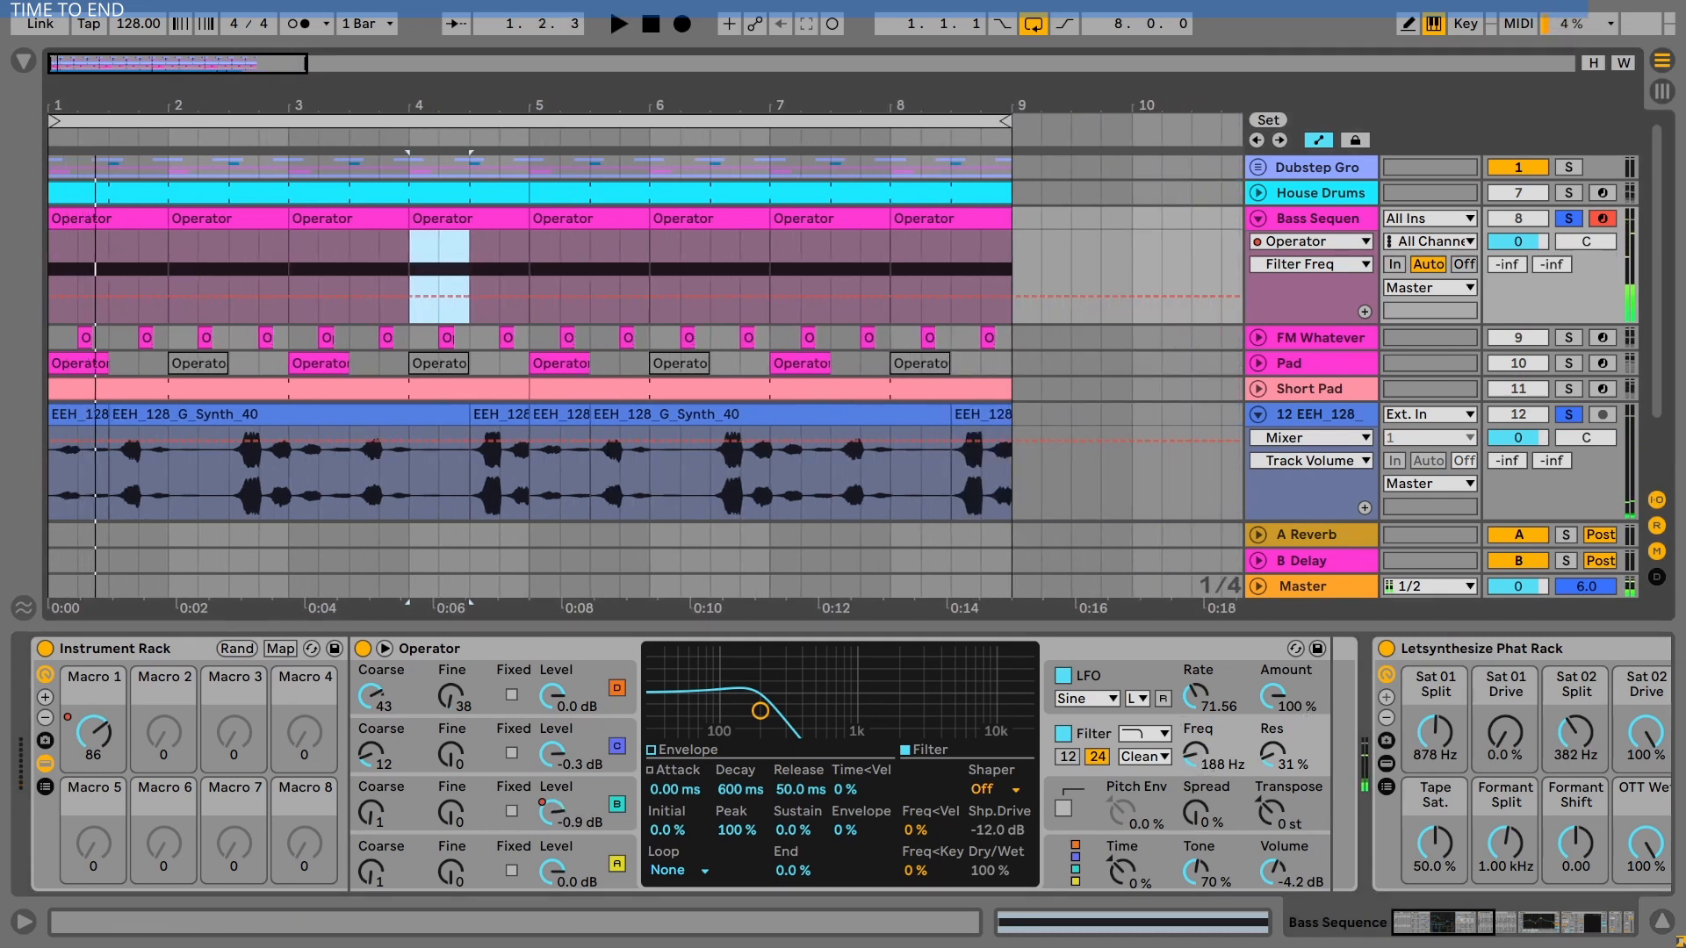
key("space")
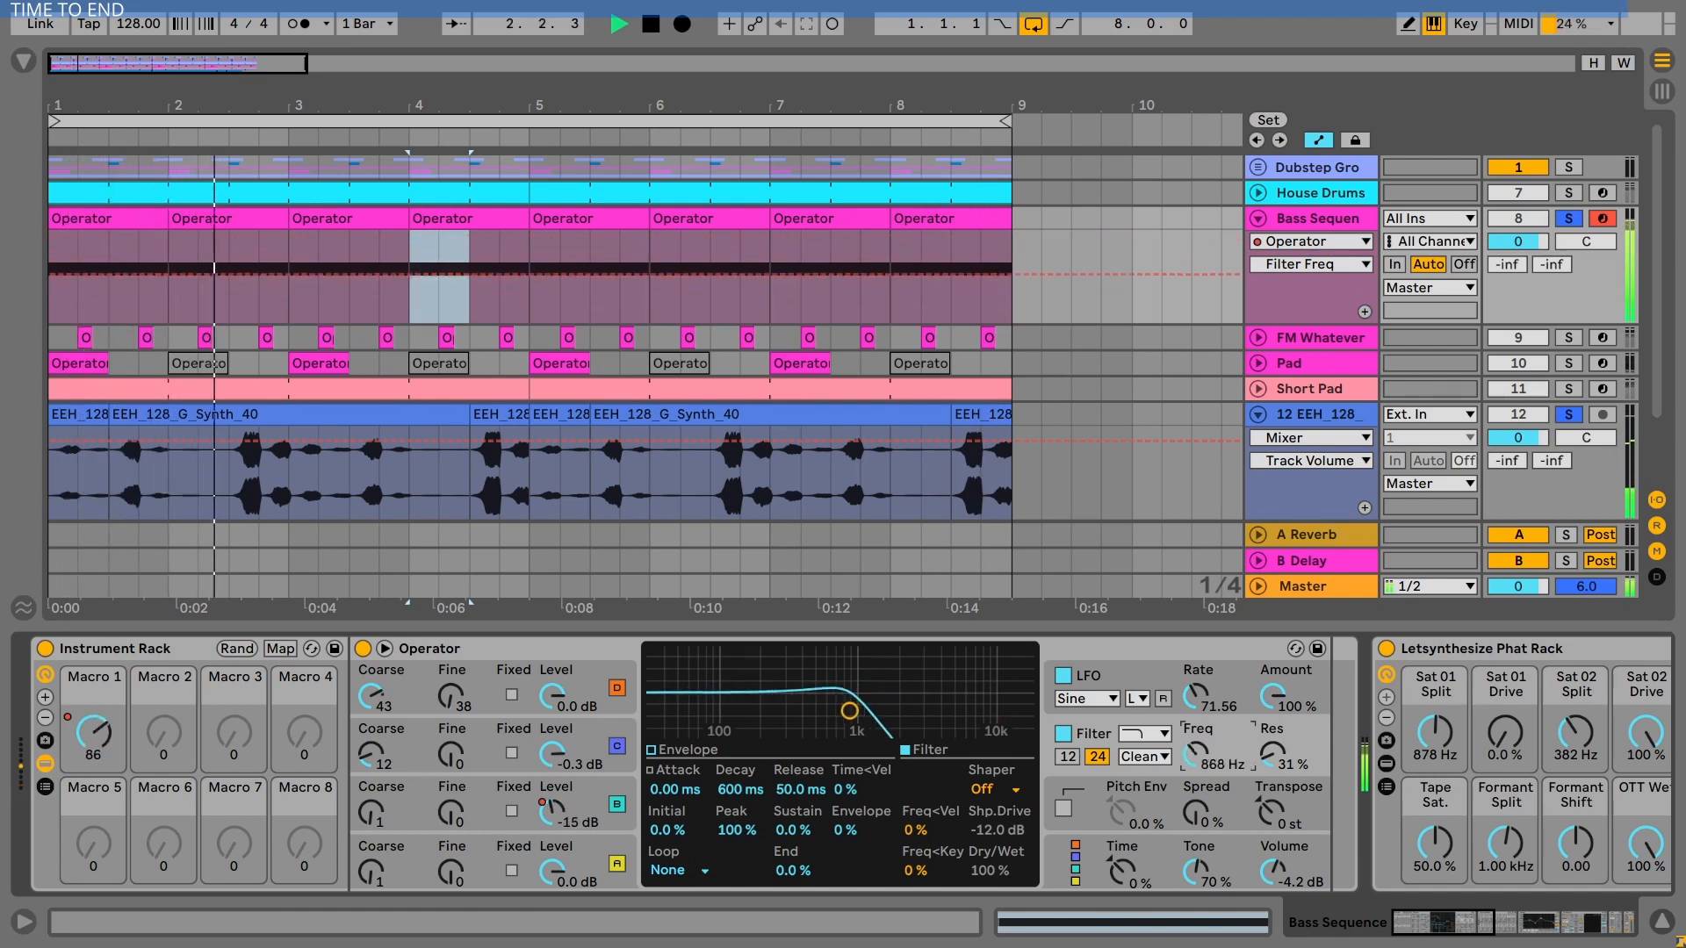
key("space")
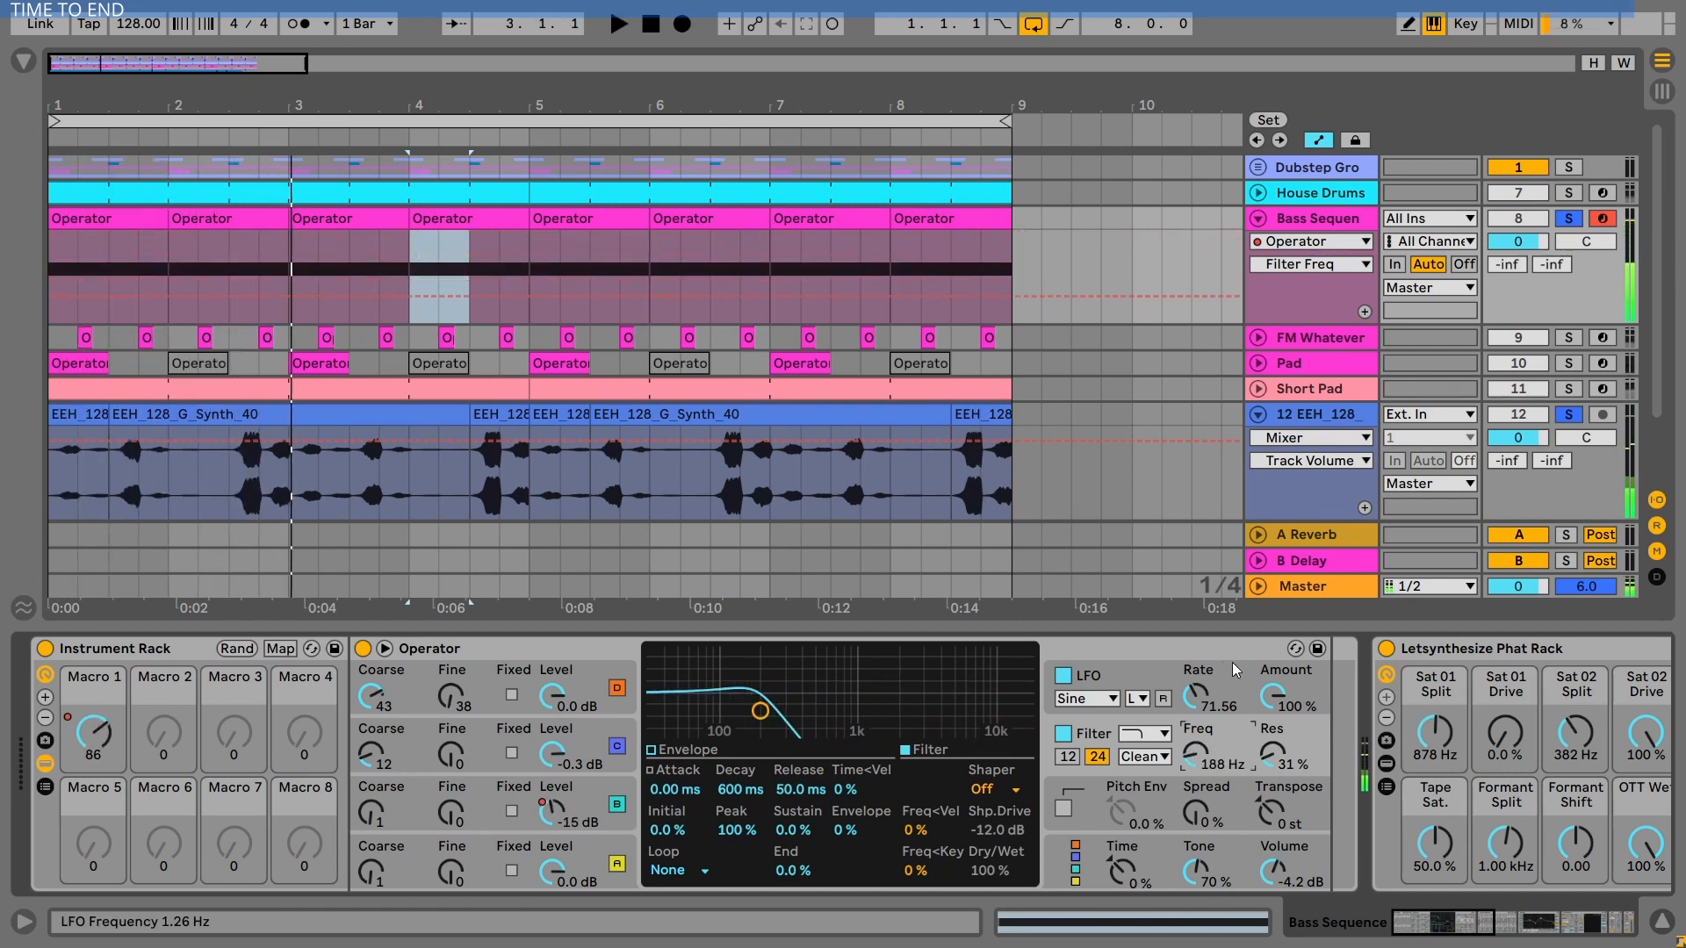